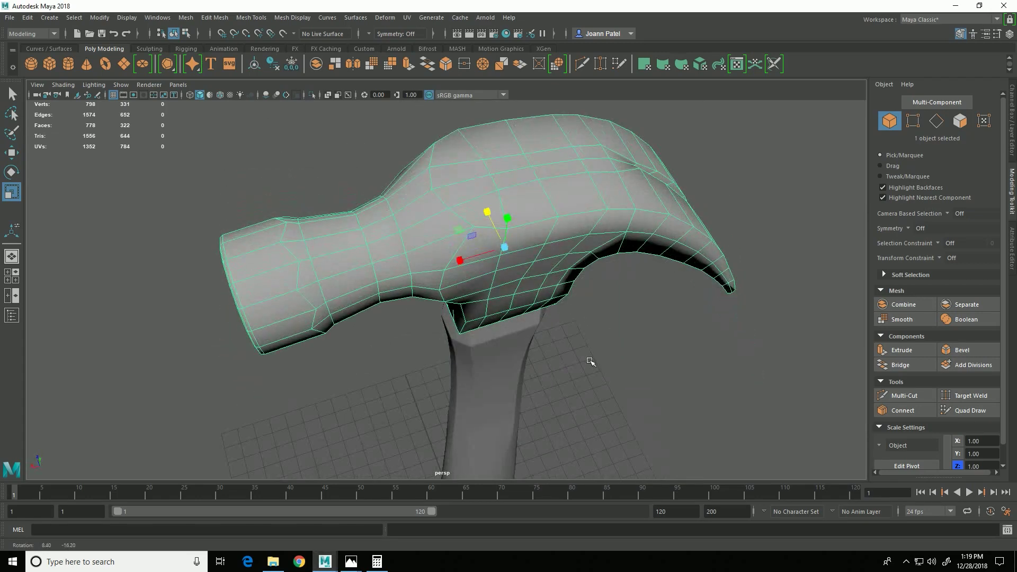
Select the horizontal edge loop around the handle socket beneath the hammer head.
mouse_move(618, 401)
alt+mouse_down()
mouse_move(638, 397)
mouse_move(609, 408)
mouse_move(634, 418)
mouse_move(652, 369)
mouse_move(709, 330)
mouse_move(733, 342)
mouse_move(485, 333)
alt+mouse_up()
alt+drag(380, 326, 511, 367)
click(936, 121)
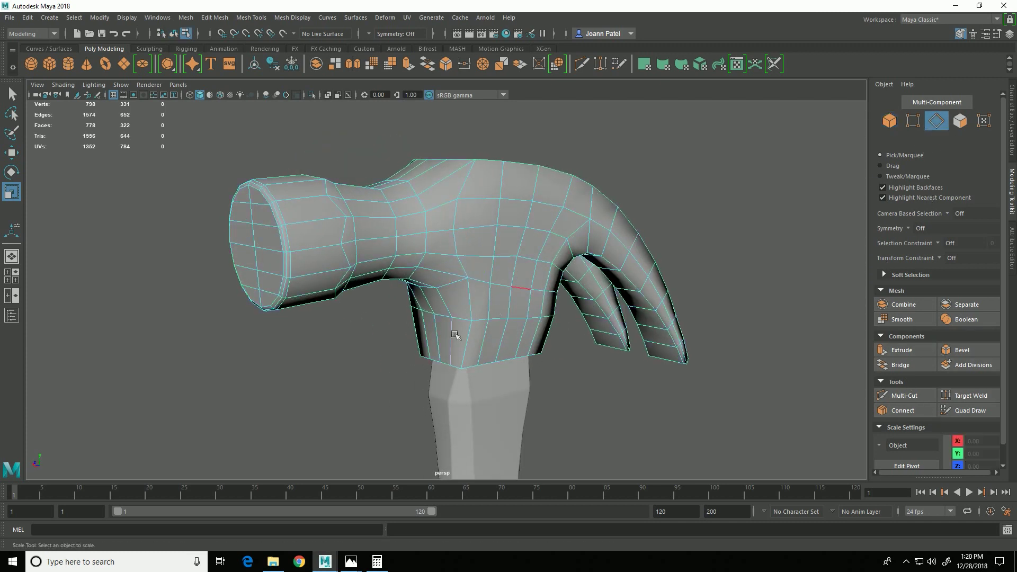
double_click(490, 330)
alt+drag(415, 379, 383, 339)
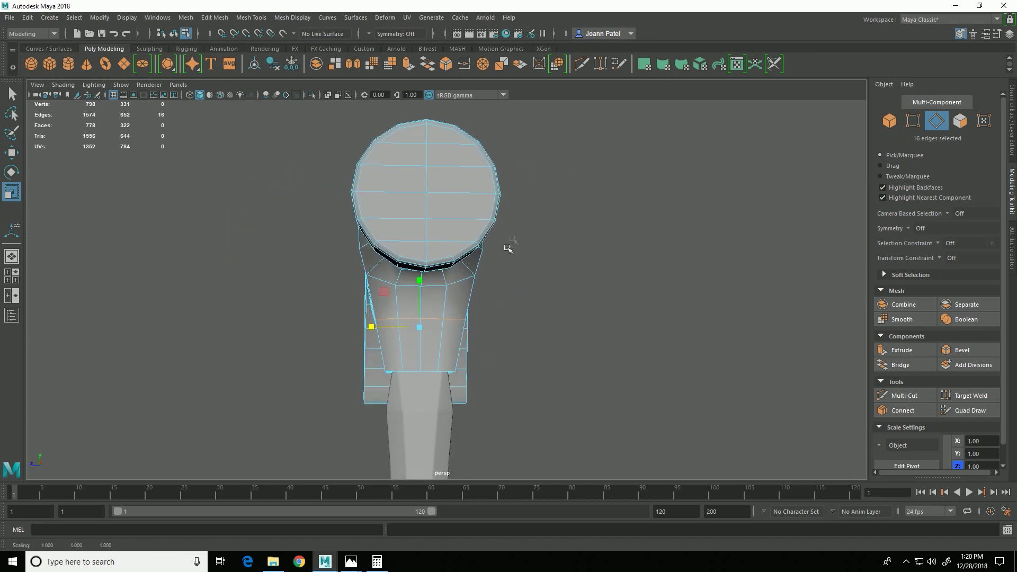
mouse_move(657, 364)
alt+mouse_down()
mouse_move(591, 366)
mouse_move(521, 277)
mouse_move(252, 270)
mouse_move(460, 381)
mouse_move(465, 404)
mouse_move(574, 425)
mouse_move(588, 352)
mouse_move(546, 318)
mouse_move(553, 286)
mouse_move(586, 432)
mouse_move(649, 366)
alt+mouse_up()
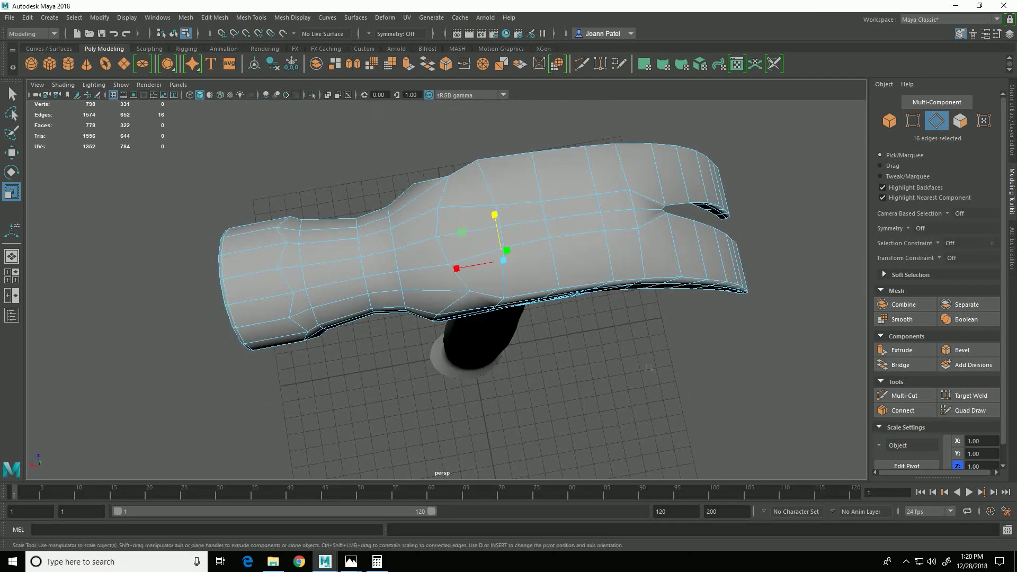
Scale the outermost pair of opposite vertices outward along Z where the hammer neck meets the top of the head.
click(913, 124)
alt+drag(548, 206, 488, 210)
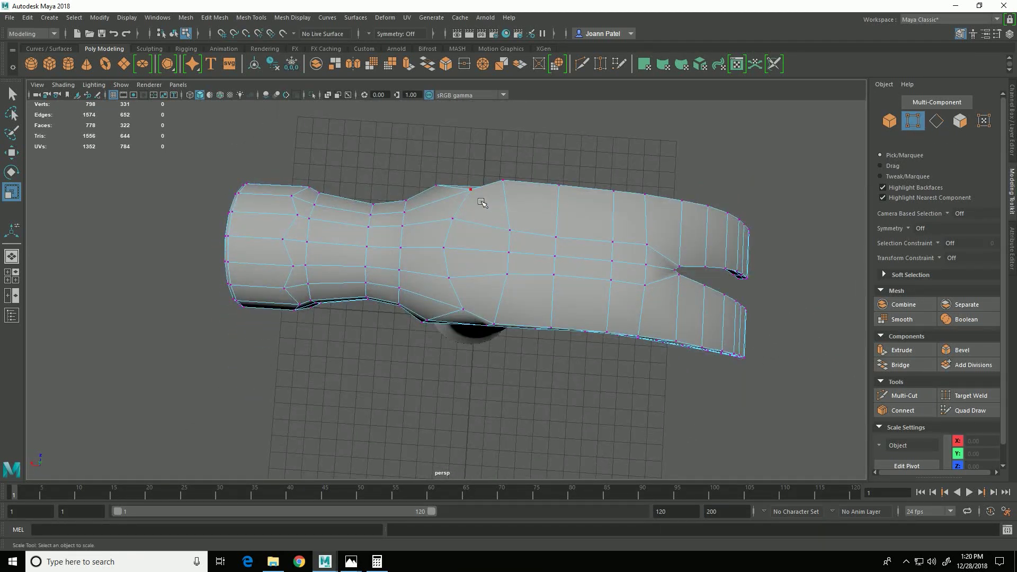
click(478, 201)
shift+click(463, 310)
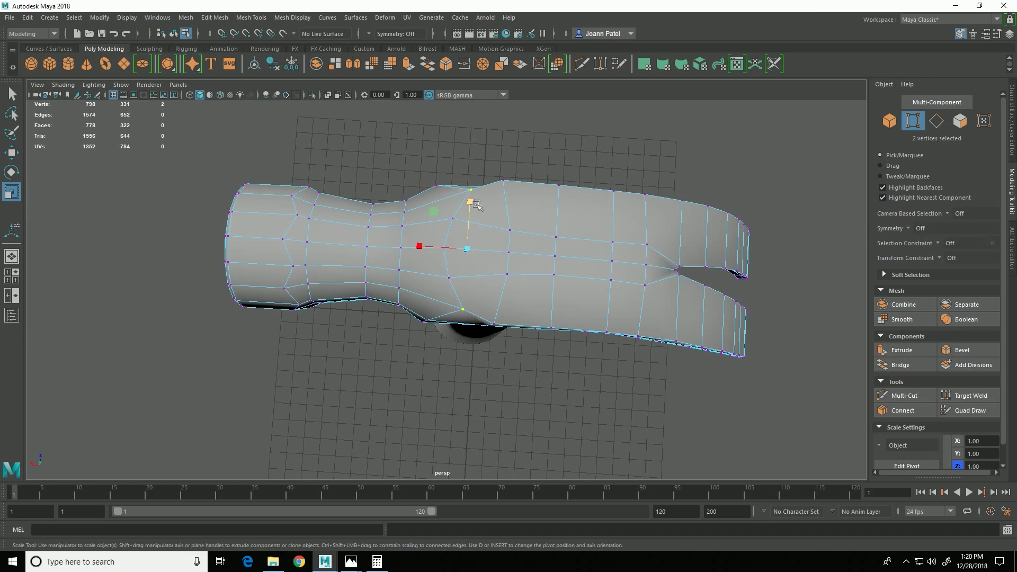
drag(478, 203, 477, 207)
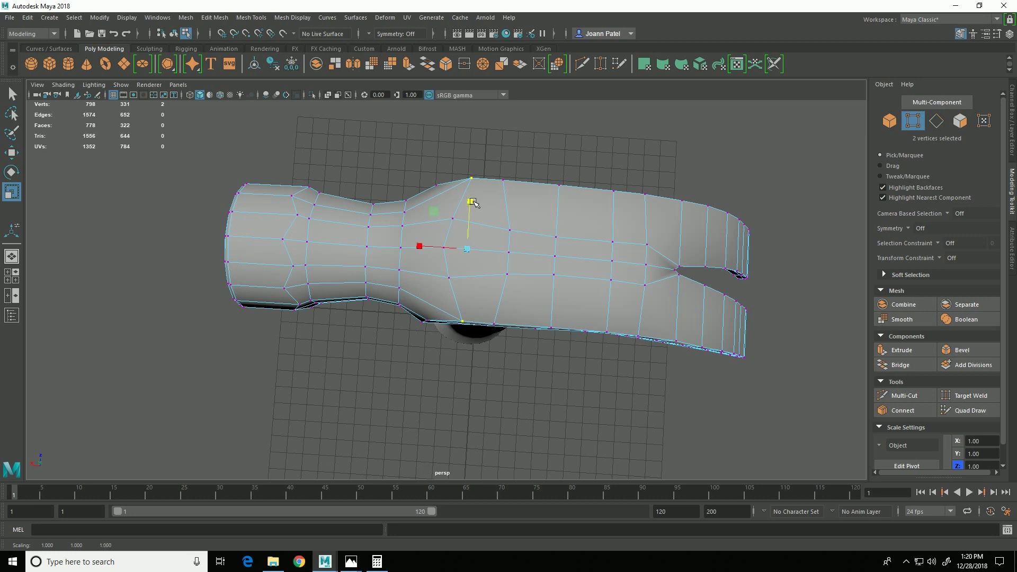
Scale the inner pair of vertices near the hammer neck outward along Z by about 1.36.
click(462, 232)
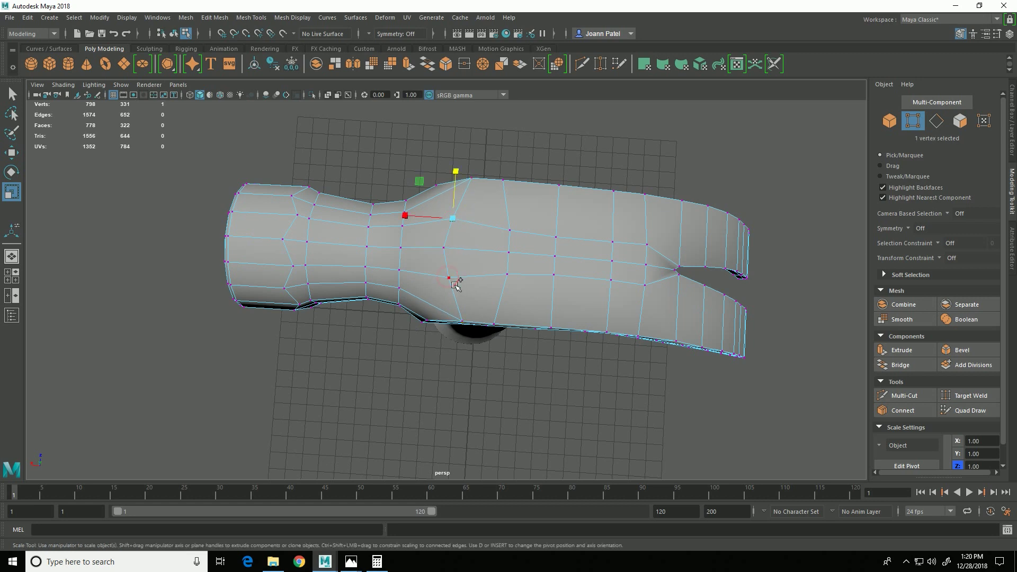
shift+click(456, 285)
drag(462, 208, 459, 204)
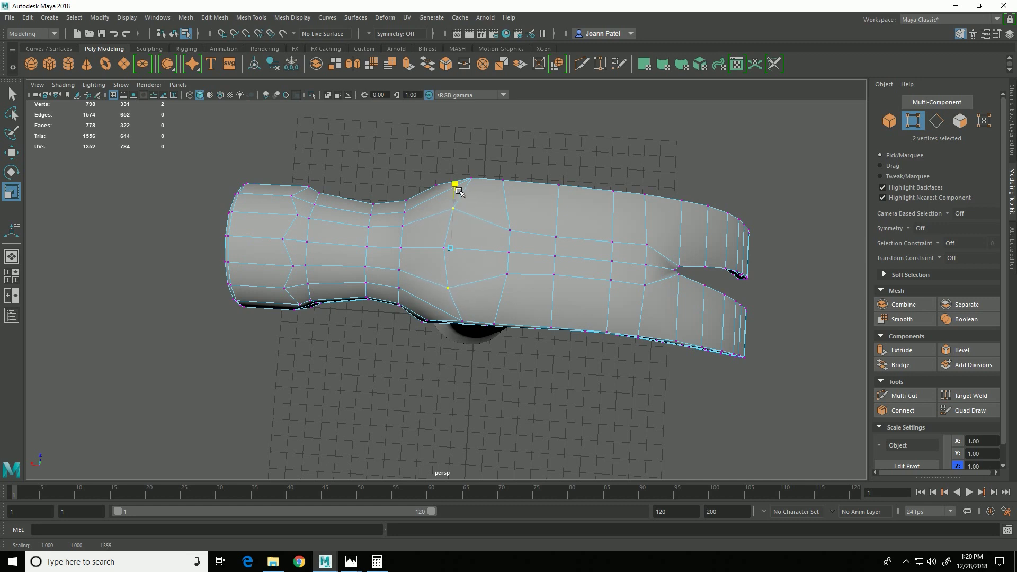
alt+drag(547, 385, 580, 345)
alt+middle_drag(567, 392, 532, 438)
alt+right_drag(683, 360, 646, 370)
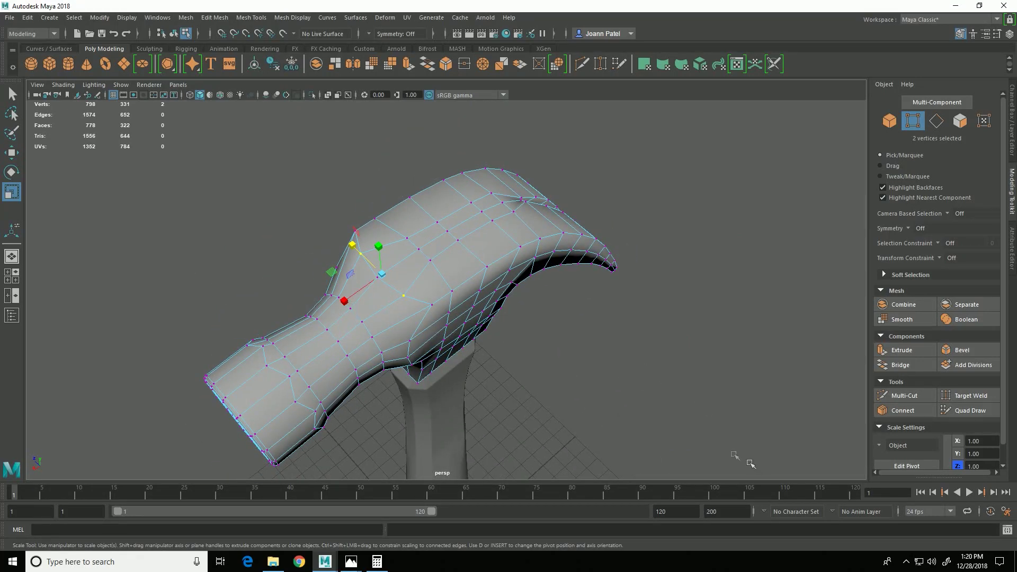
Select the three vertices across the centre of the hammer head's top near the neck for moving.
key(space)
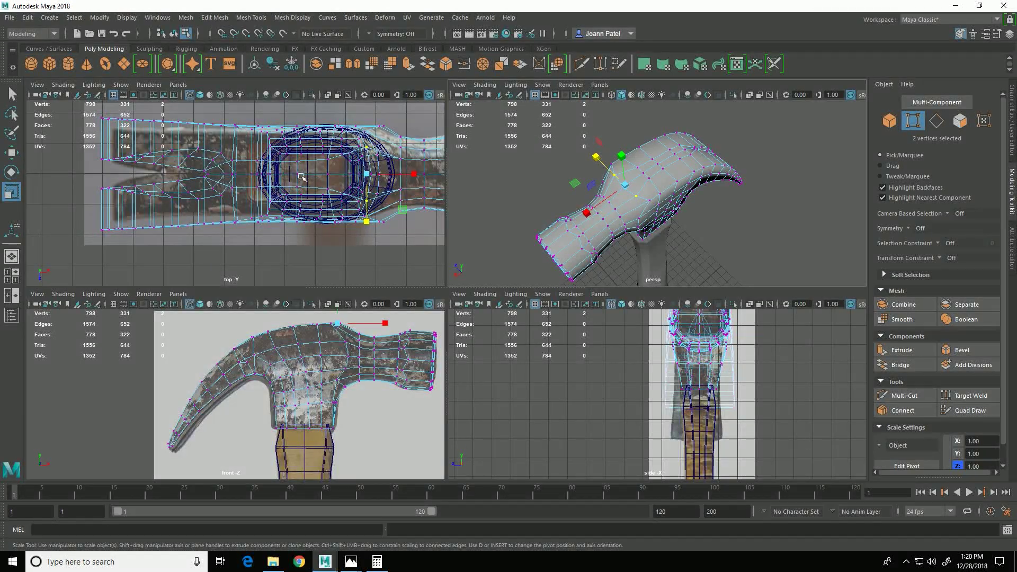
key(space)
scroll(477, 172, up, 5)
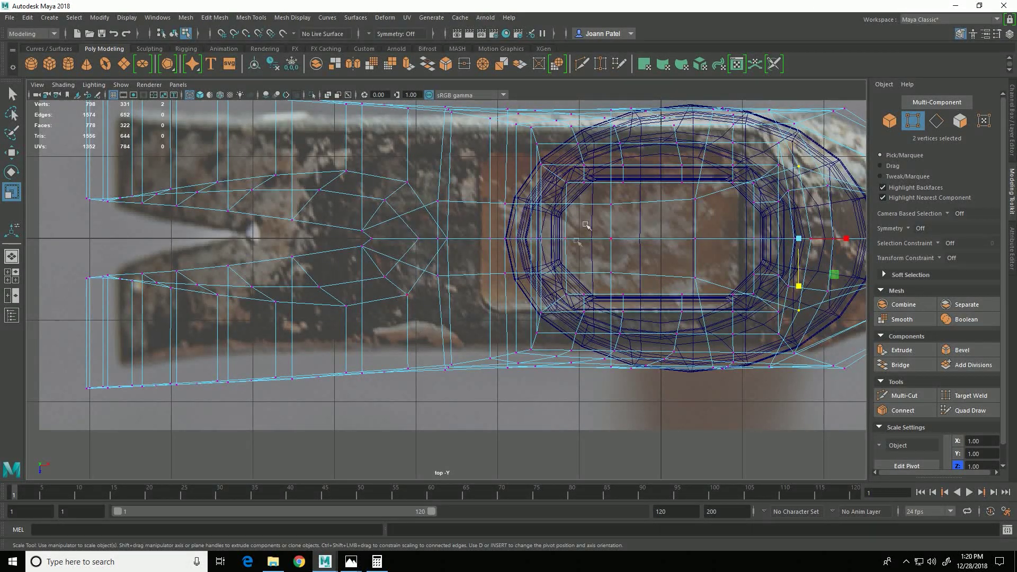
key(space)
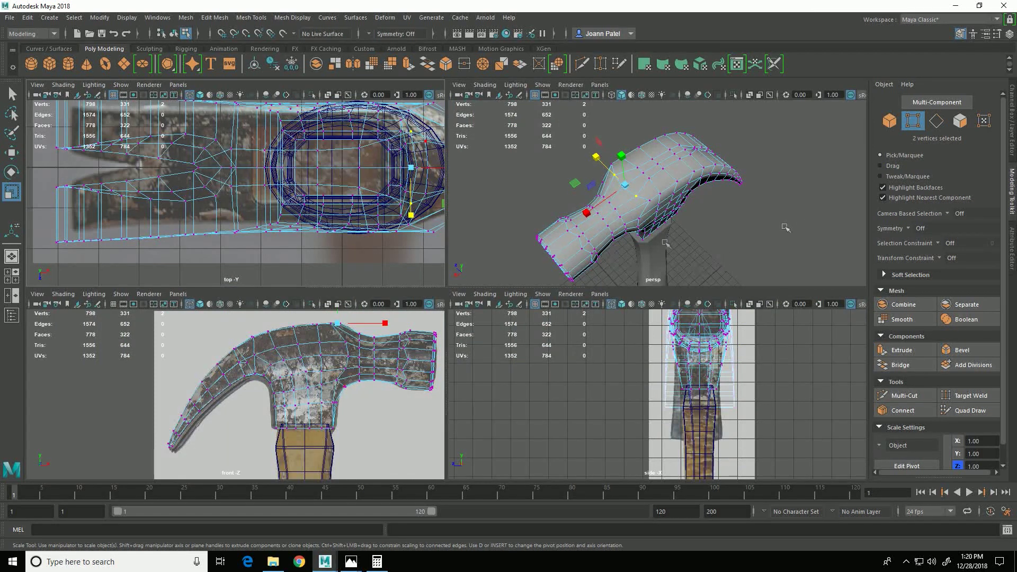
alt+drag(804, 227, 724, 279)
alt+right_drag(724, 279, 819, 272)
alt+drag(769, 271, 693, 252)
click(634, 147)
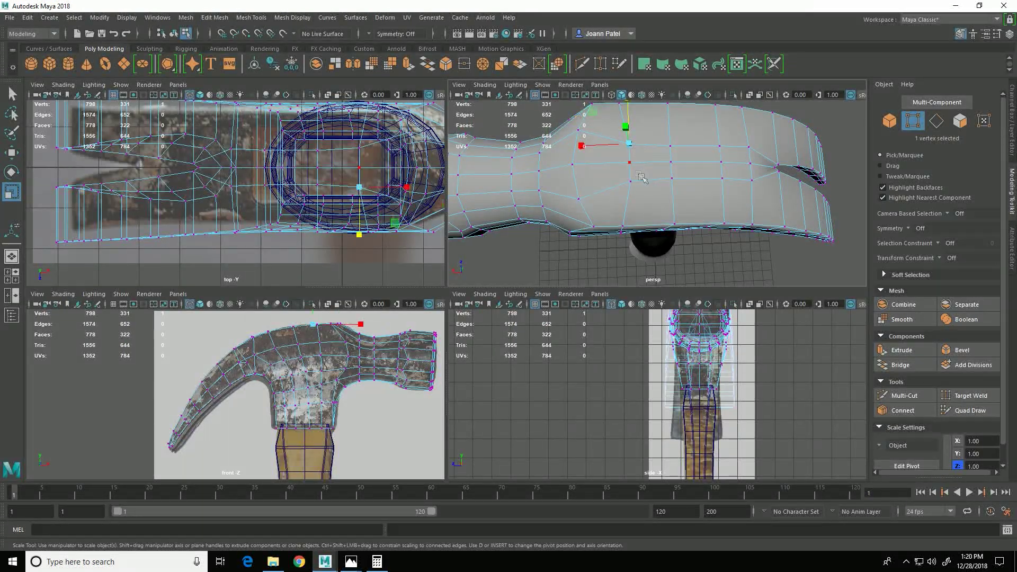
shift+click(637, 165)
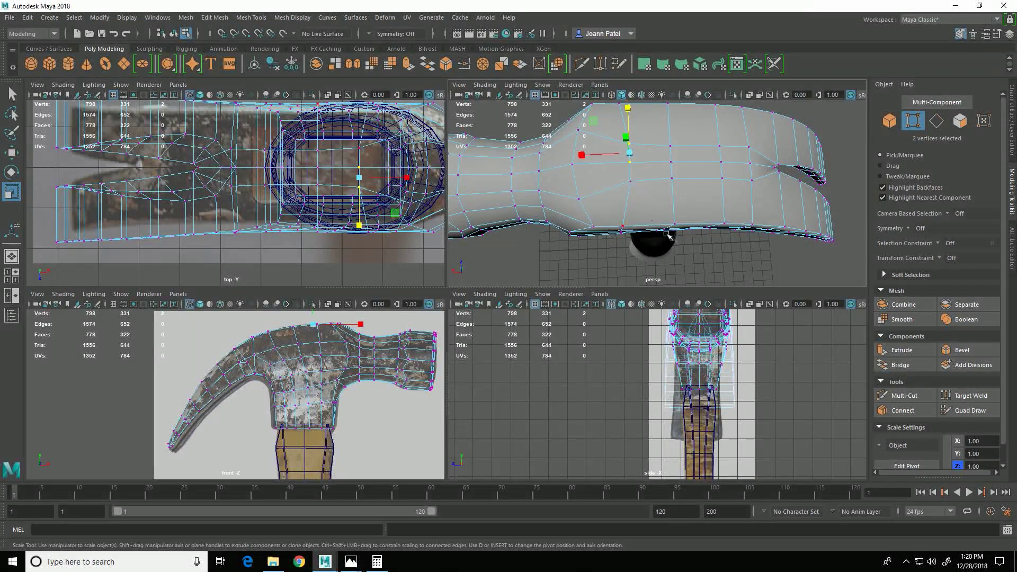
shift+click(631, 182)
key(w)
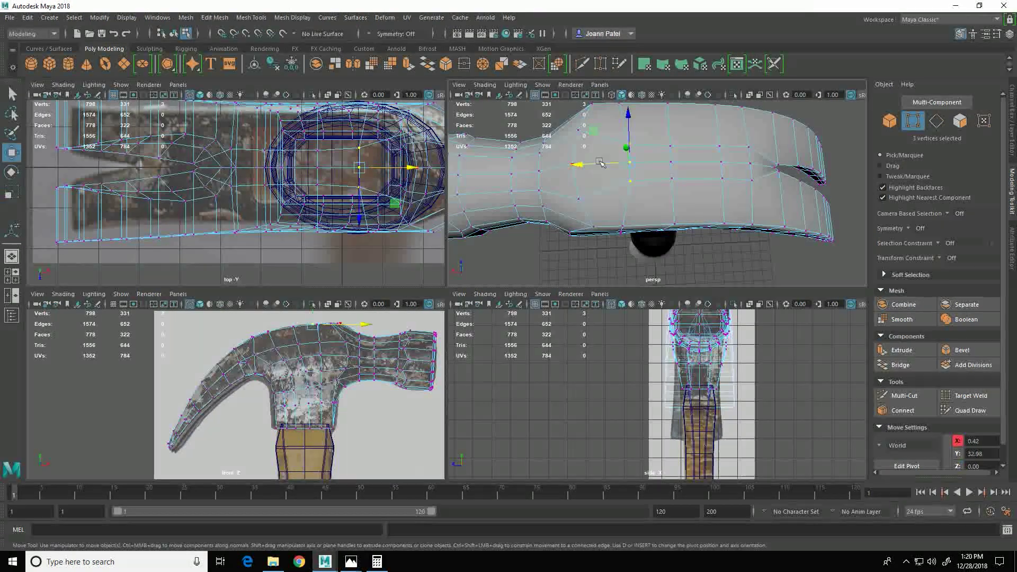
alt+drag(700, 272, 673, 170)
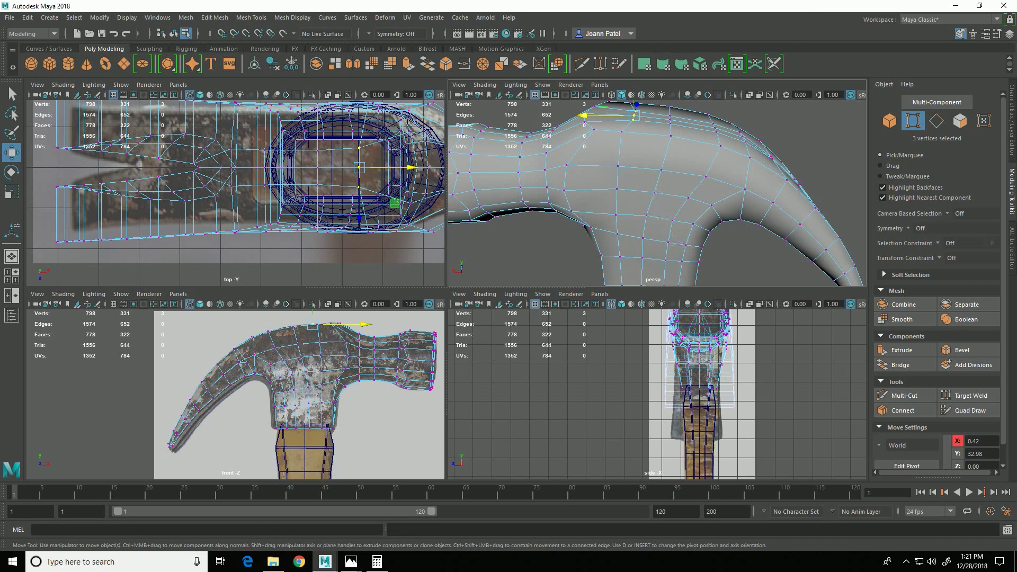
alt+middle_drag(610, 174, 625, 218)
alt+right_drag(625, 217, 668, 214)
key(space)
scroll(519, 290, up, 3)
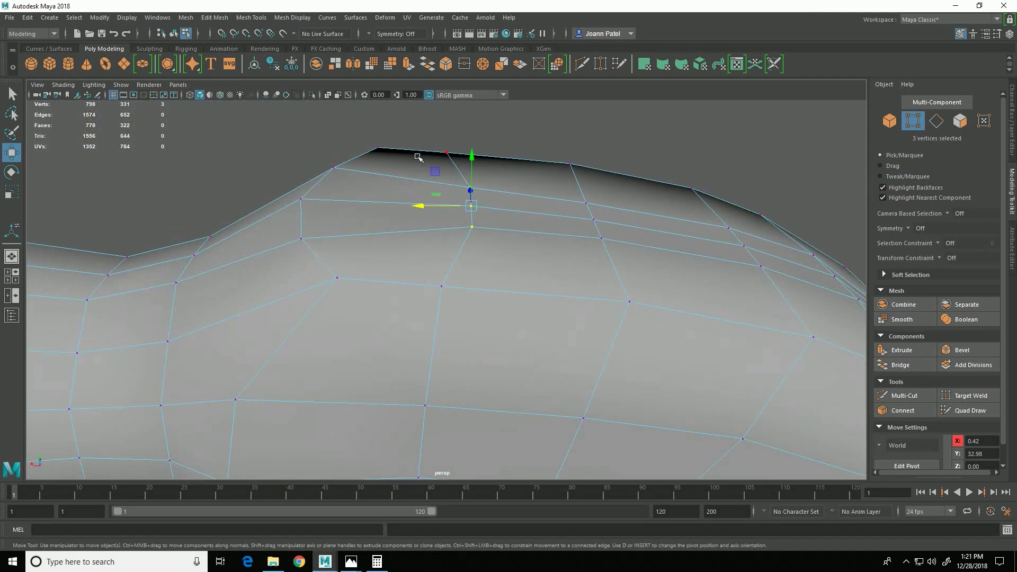
Set the transform constraint to Surface and slide the three selected vertices along X towards the neck, to about X 1.10.
click(945, 246)
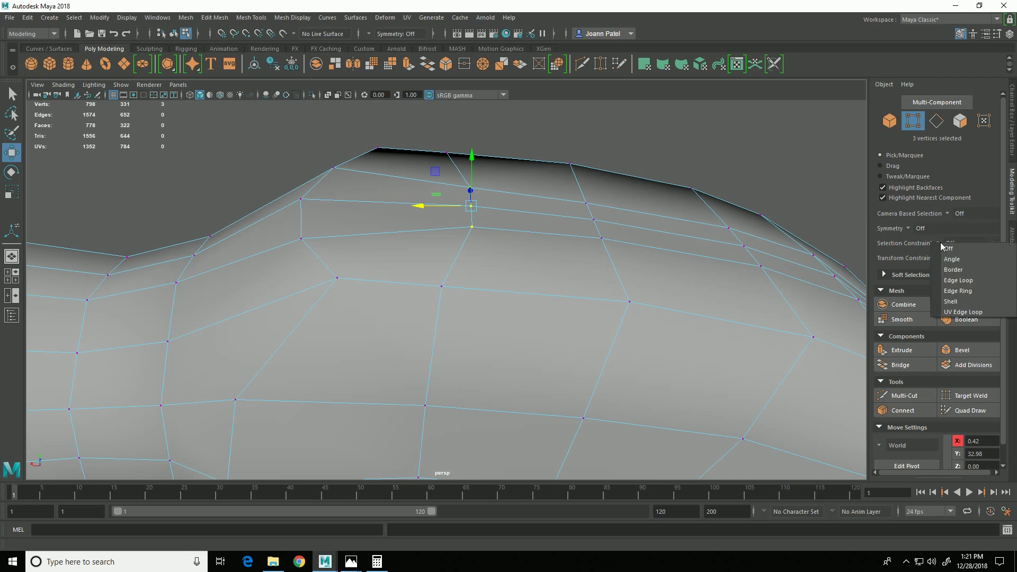
click(910, 249)
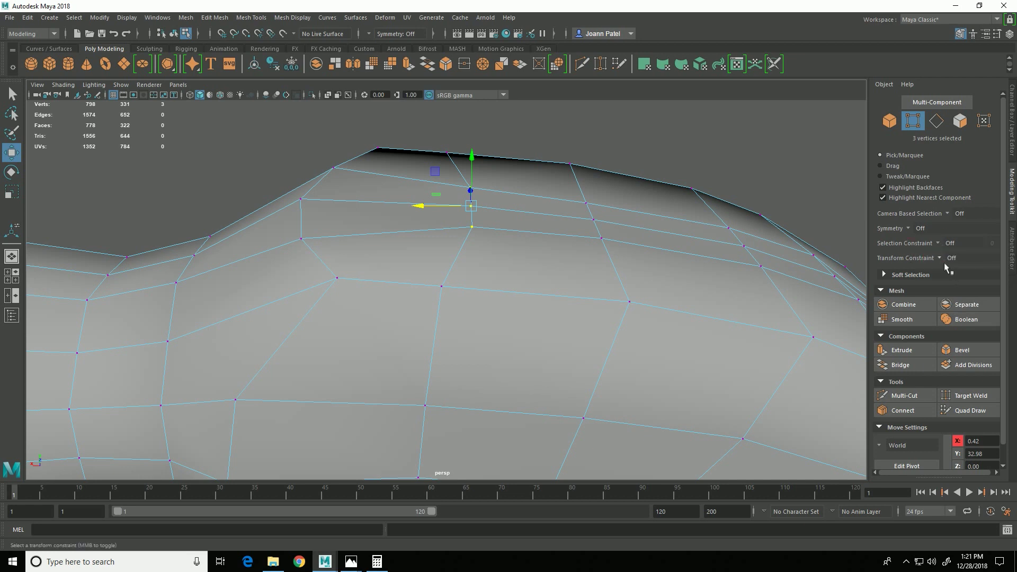
click(938, 259)
click(987, 290)
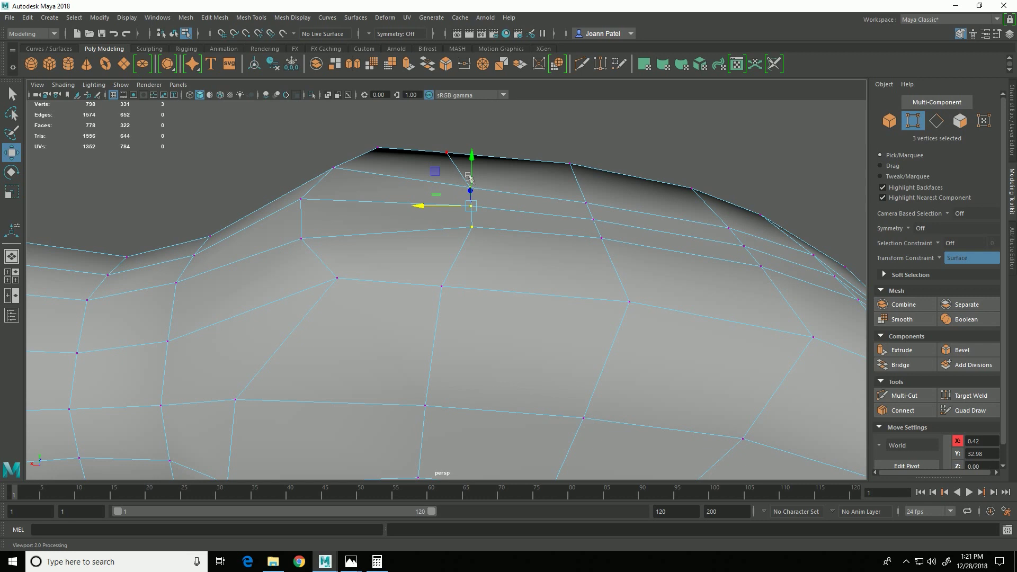
drag(431, 207, 340, 203)
key(space)
alt+middle_drag(257, 231, 203, 248)
drag(390, 187, 391, 185)
Slide the three central top vertices nearest the claw split along X towards the claws, to about X -2.14.
alt+drag(773, 165, 715, 183)
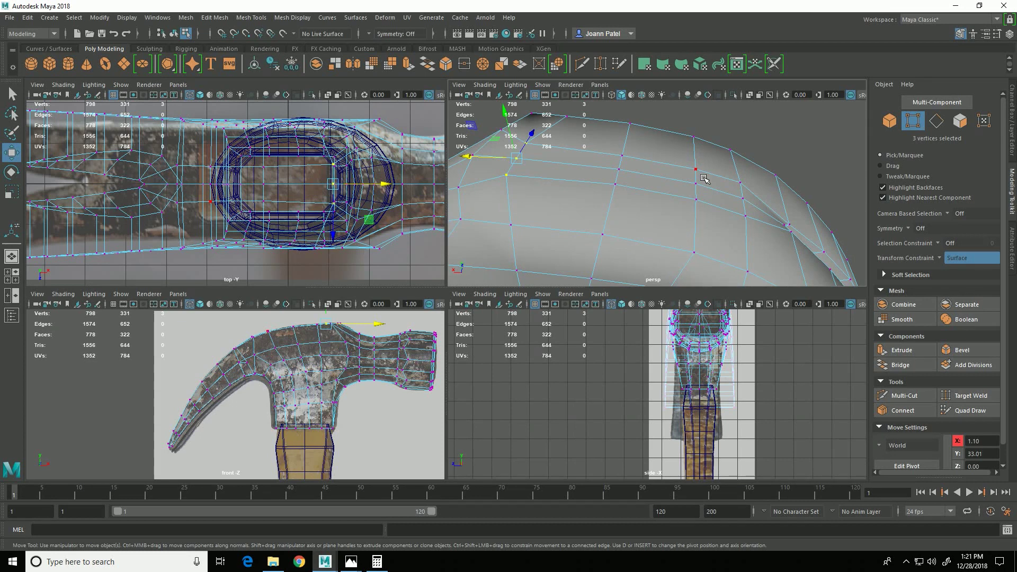
click(704, 177)
shift+click(703, 192)
shift+click(702, 207)
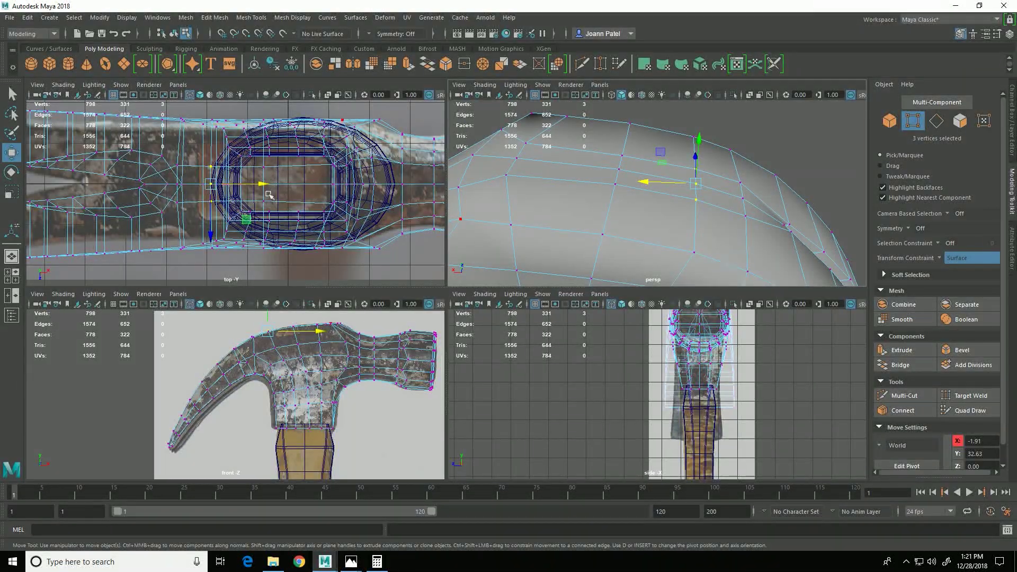
mouse_move(269, 195)
ctrl+shift+mouse_down()
mouse_move(250, 189)
mouse_move(260, 191)
ctrl+shift+mouse_up()
alt+drag(595, 134, 607, 175)
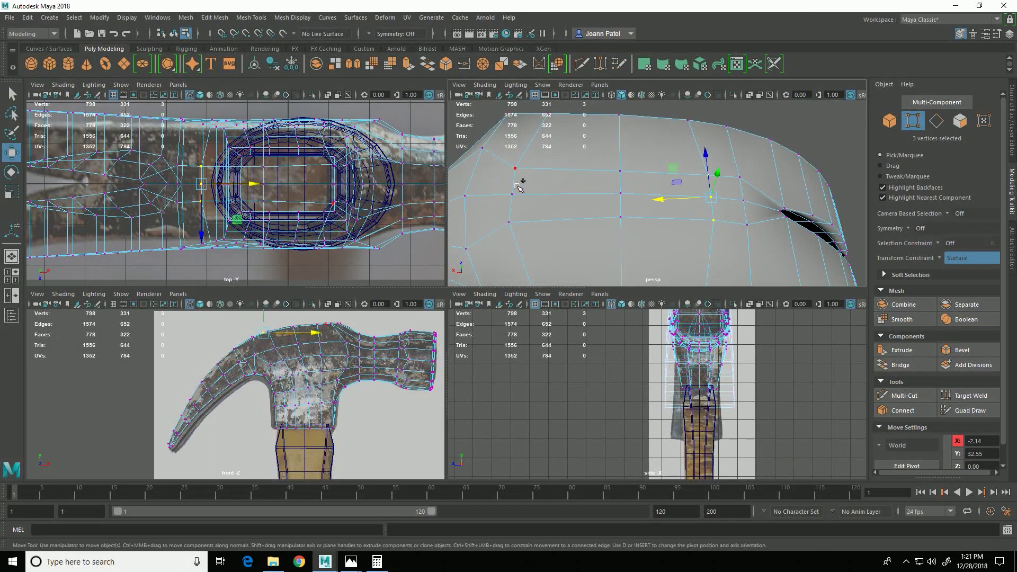
Scale the six side vertices of the rectangular patch on the head's top outward along Z to match the reference.
click(517, 177)
shift+click(621, 170)
shift+click(633, 229)
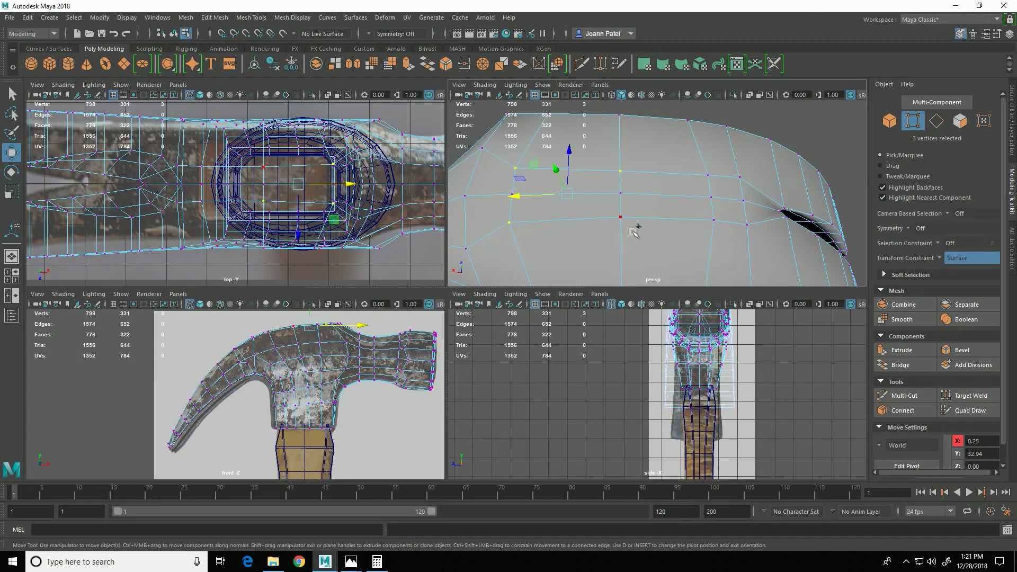
shift+click(712, 186)
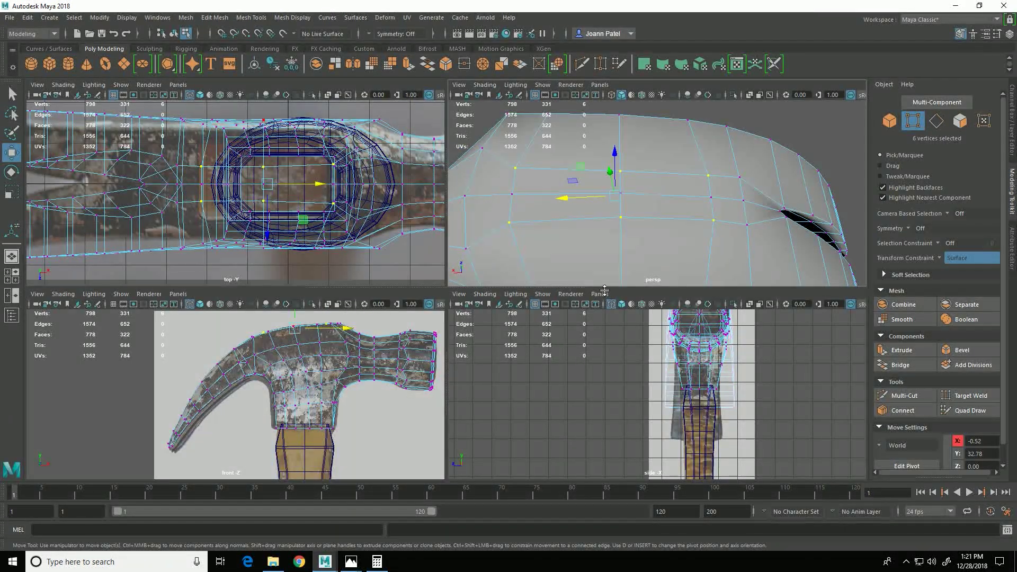
key(r)
drag(615, 155, 709, 195)
click(831, 282)
Scale the middle pair of side vertices on the top patch outward along Z and undo the last adjustment.
click(626, 145)
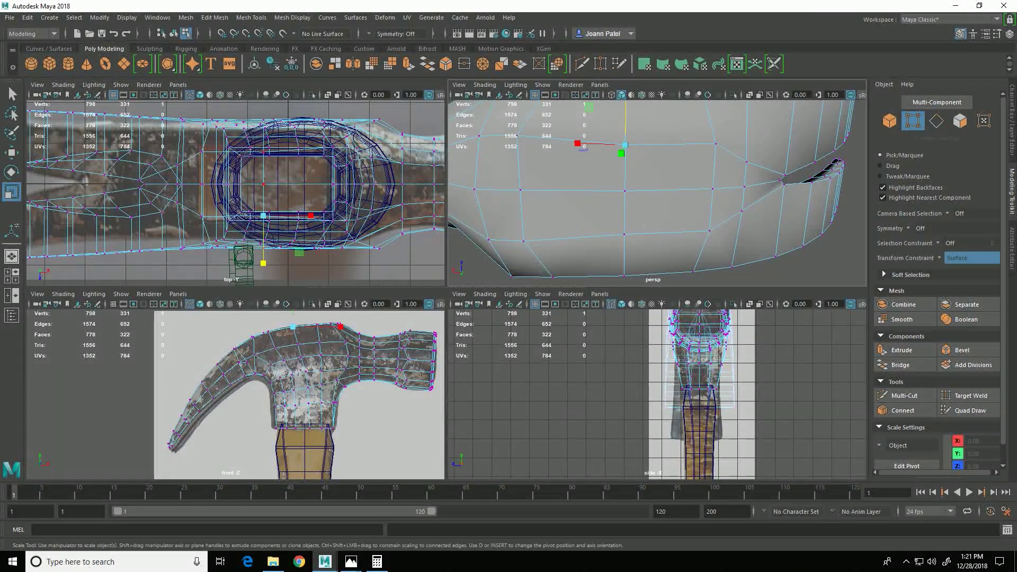
shift+click(625, 235)
drag(265, 238, 272, 256)
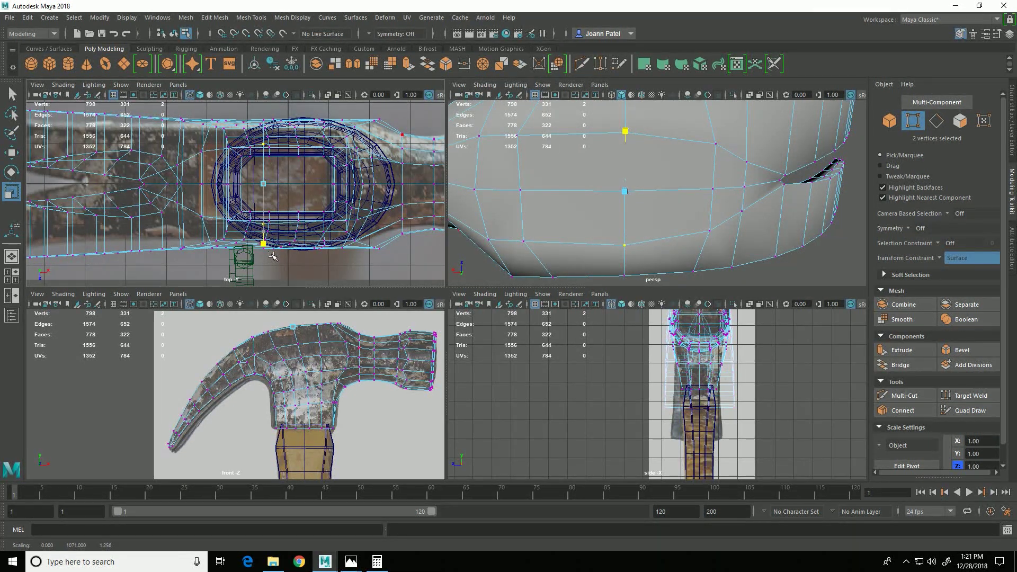
drag(272, 256, 271, 256)
scroll(644, 165, down, 3)
alt+drag(643, 164, 643, 152)
key(ctrl+z)
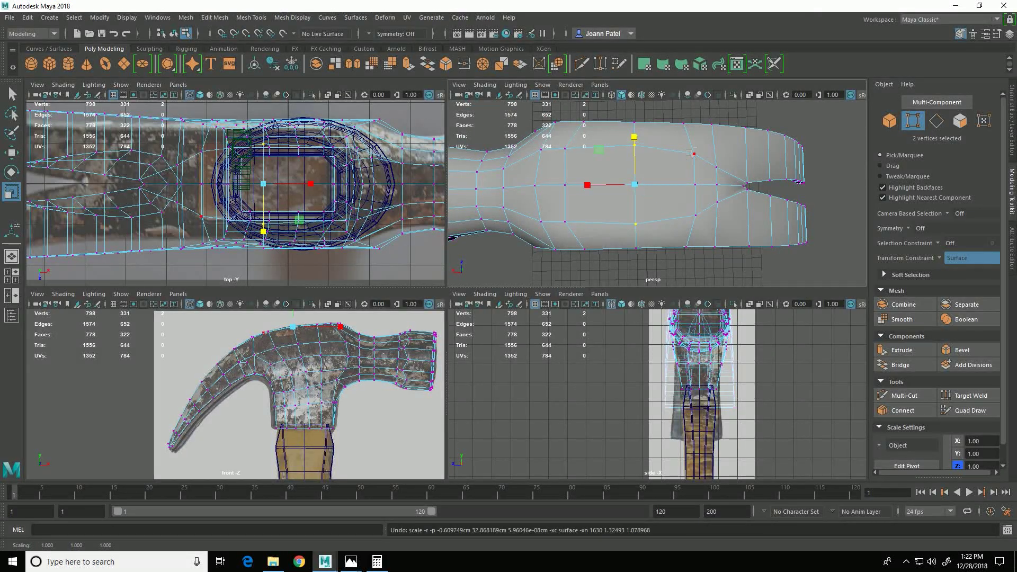
Turn the transform constraint off and scale the middle vertex pair of the top patch slightly outward along Z.
alt+drag(644, 154, 706, 189)
click(941, 259)
click(957, 263)
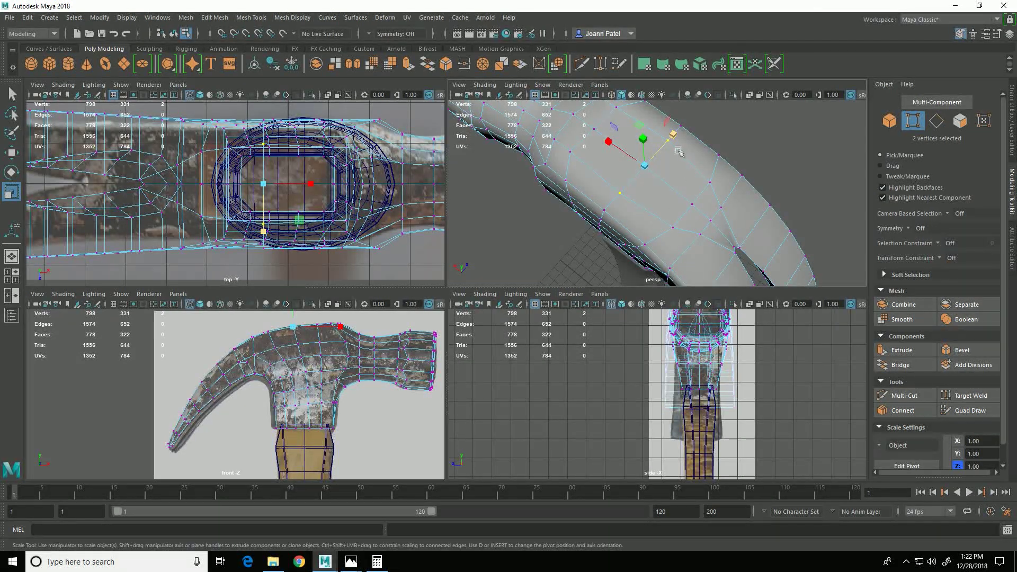
drag(675, 138, 682, 137)
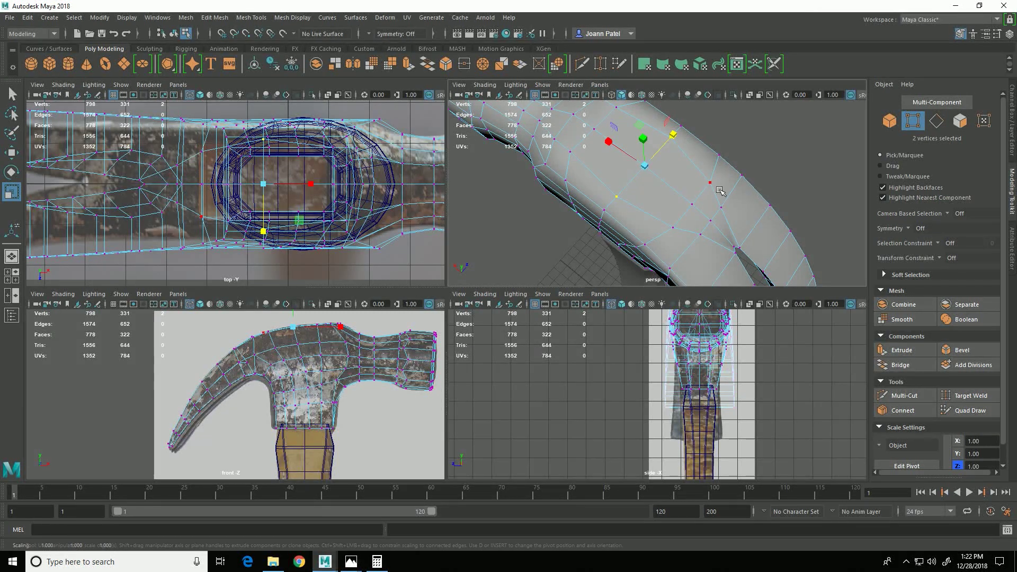
Adjust the width of the top patch's claw-side corner vertices with Scale and select the matching neck-side pair.
click(712, 185)
shift+click(676, 231)
drag(722, 175, 688, 216)
click(705, 137)
shift+click(634, 134)
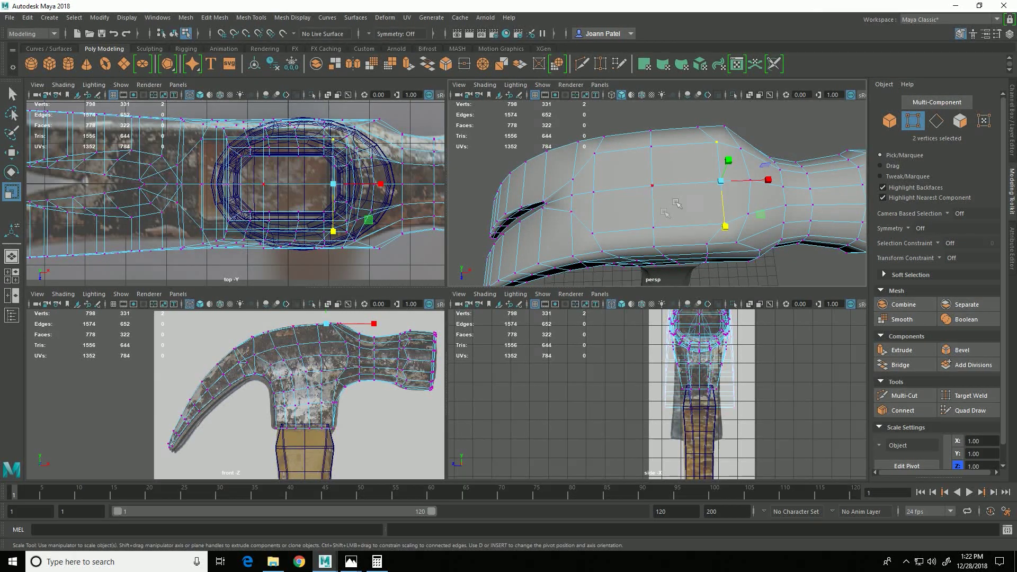
alt+drag(664, 213, 765, 164)
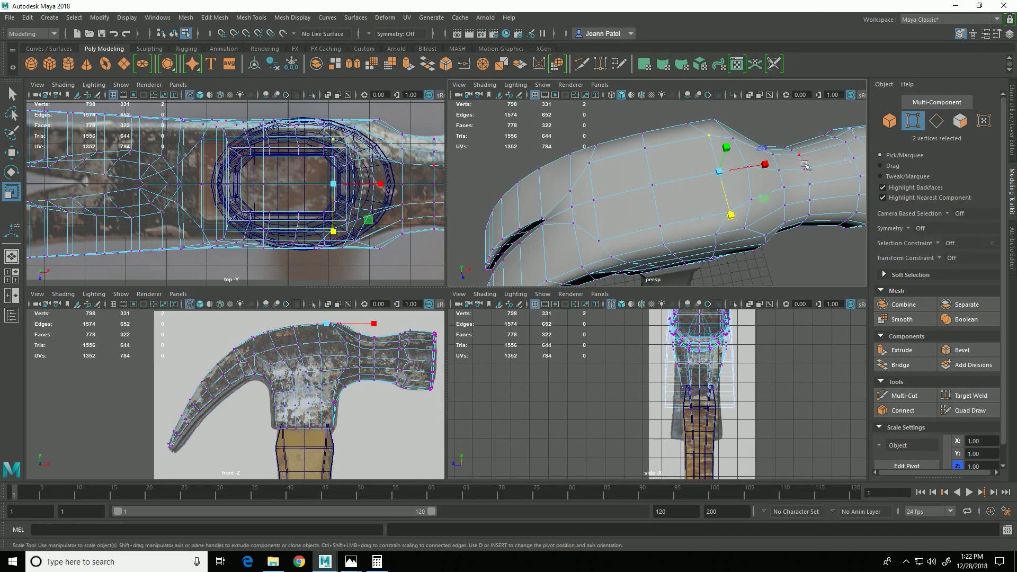
Select the four faces forming the rectangular patch on top of the hammer head.
click(960, 121)
click(673, 161)
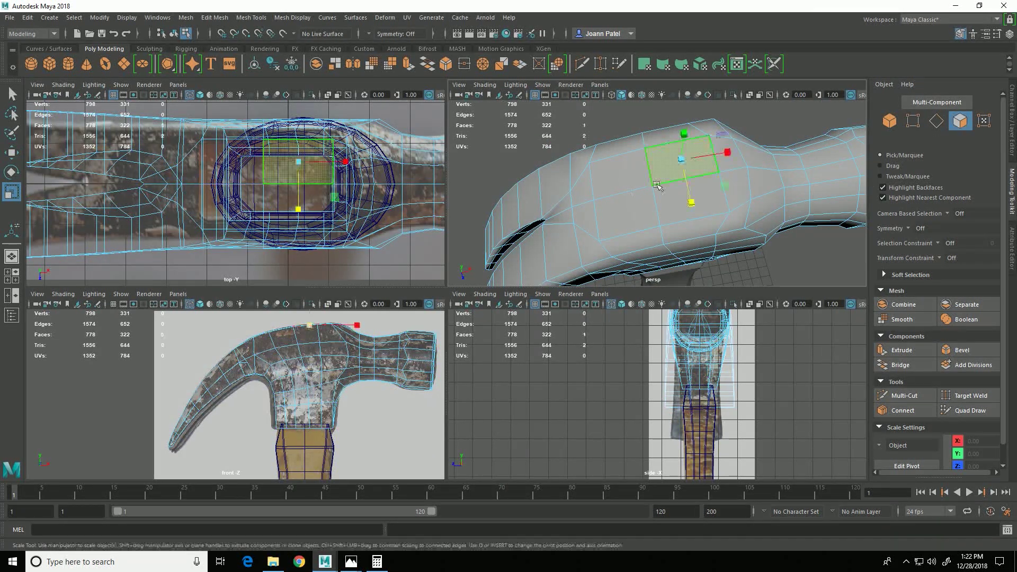
shift+click(629, 189)
shift+click(633, 210)
shift+click(701, 213)
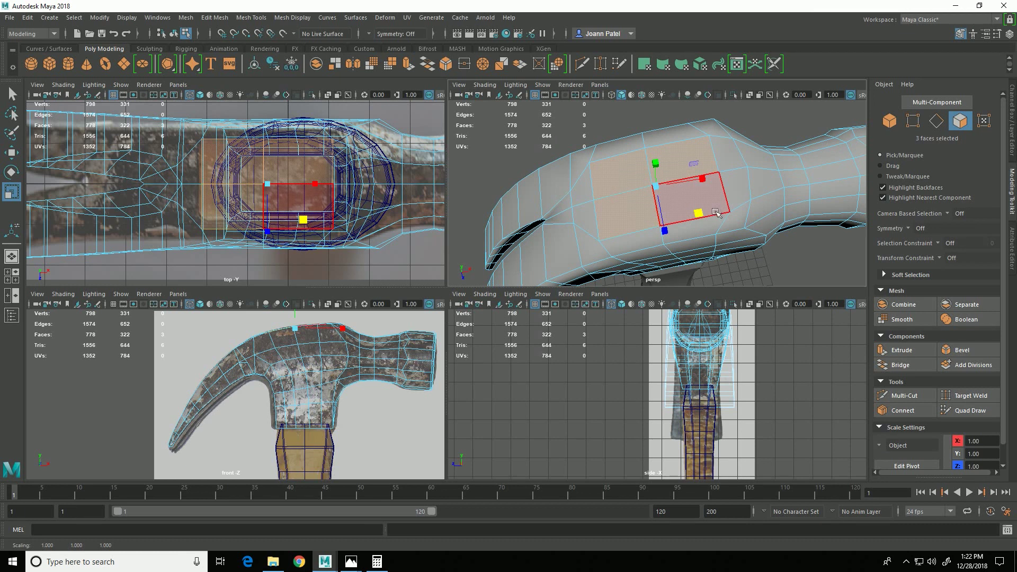
key(ctrl+z)
shift+click(638, 213)
shift+click(705, 205)
alt+drag(567, 230, 752, 180)
key(space)
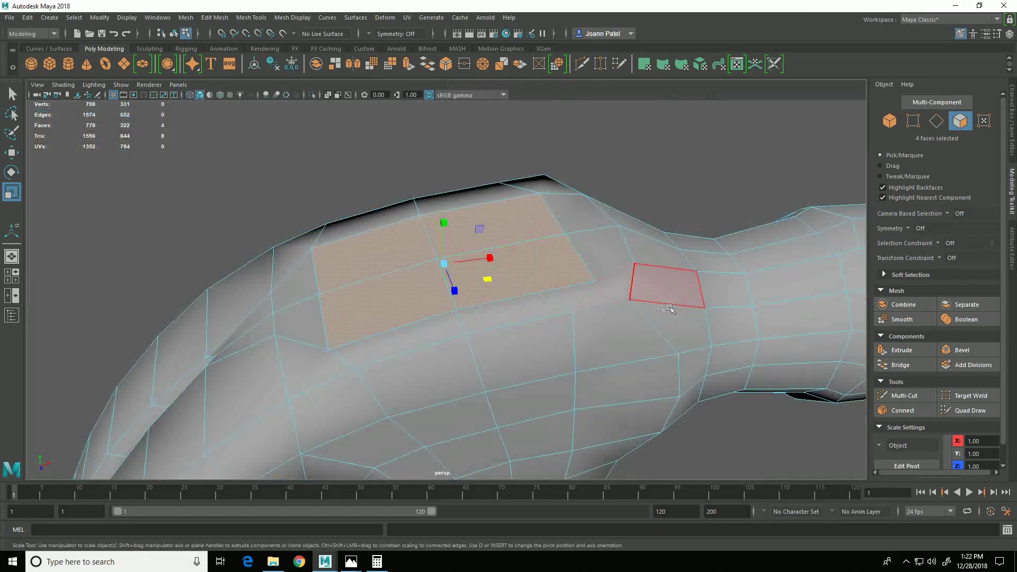
Extrude the four selected faces of the top patch with an offset of 0.1 to add a narrow border.
click(902, 350)
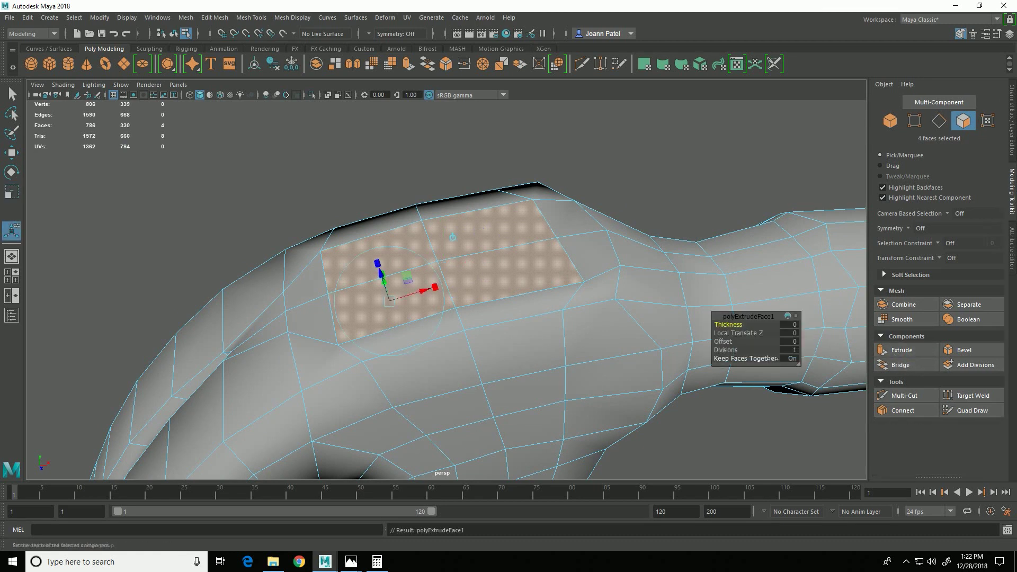
drag(729, 345, 731, 345)
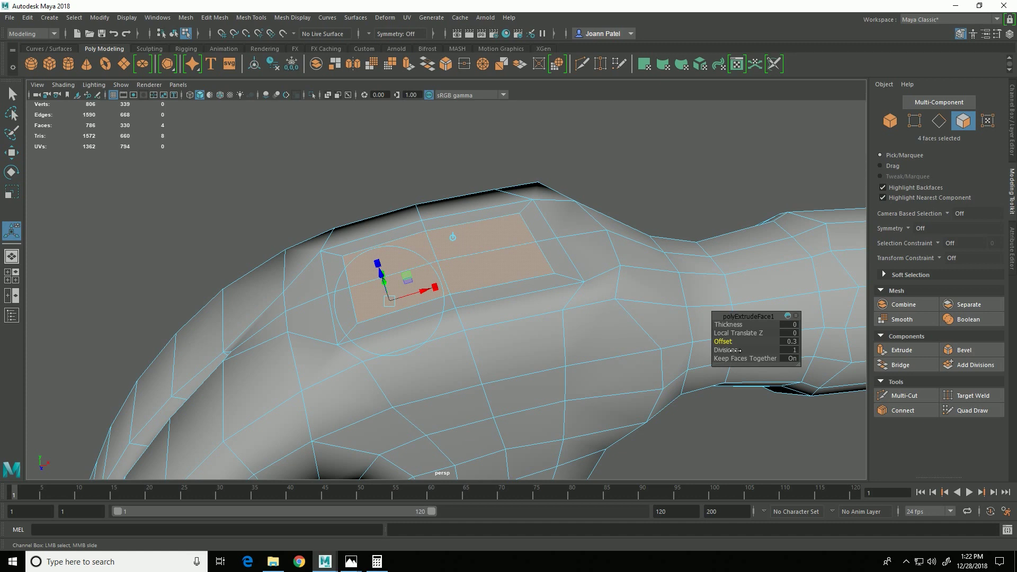
drag(735, 350, 734, 350)
alt+drag(575, 337, 474, 357)
alt+right_drag(352, 410, 487, 398)
alt+drag(487, 399, 690, 345)
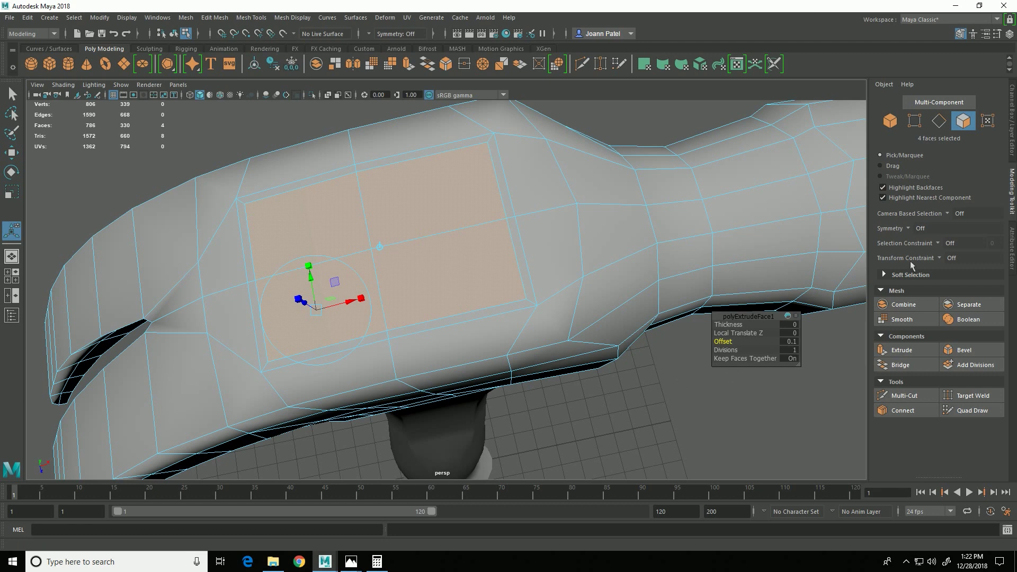
alt+drag(477, 397, 663, 371)
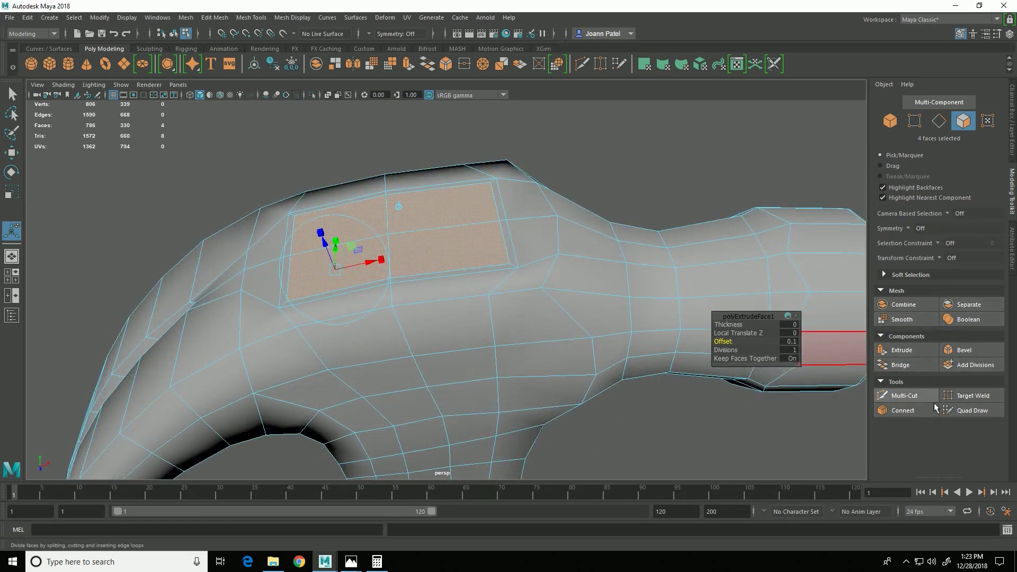
Insert two edge loops across the top patch with Multi-Cut, one in the neck-side half and one in the claw-side half.
click(904, 396)
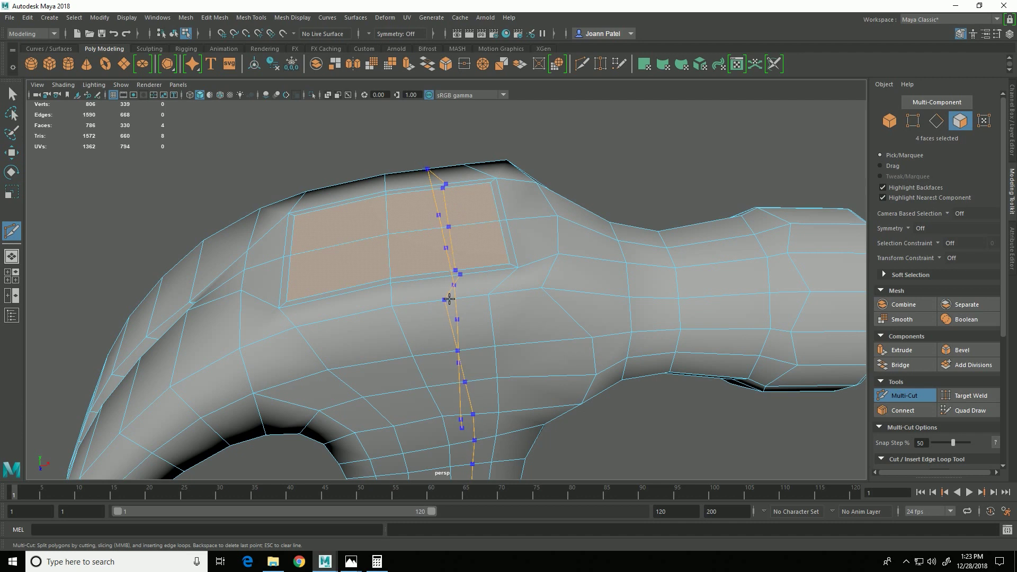
ctrl+click(449, 297)
ctrl+click(348, 308)
alt+drag(540, 291, 968, 360)
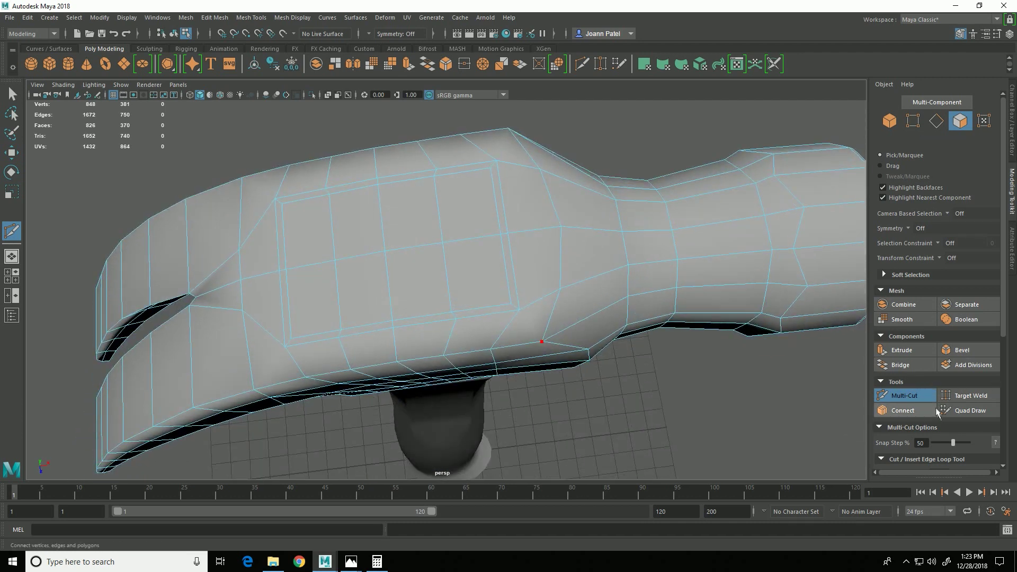
key(q)
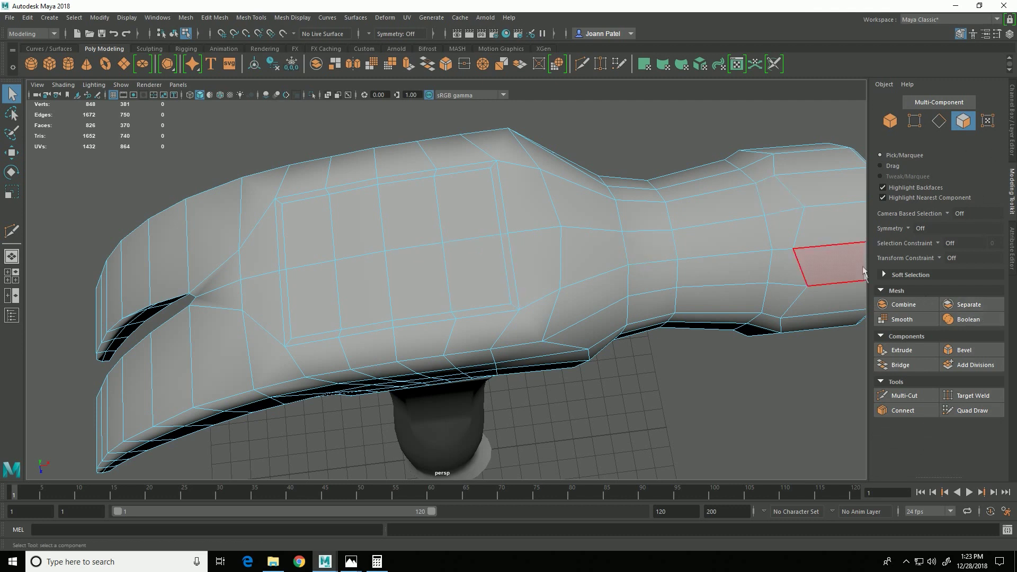
Set the transform constraint to Surface Slide and move the neck-side loop's patch vertices along X toward the neck border, to about X 0.73.
click(942, 259)
click(959, 285)
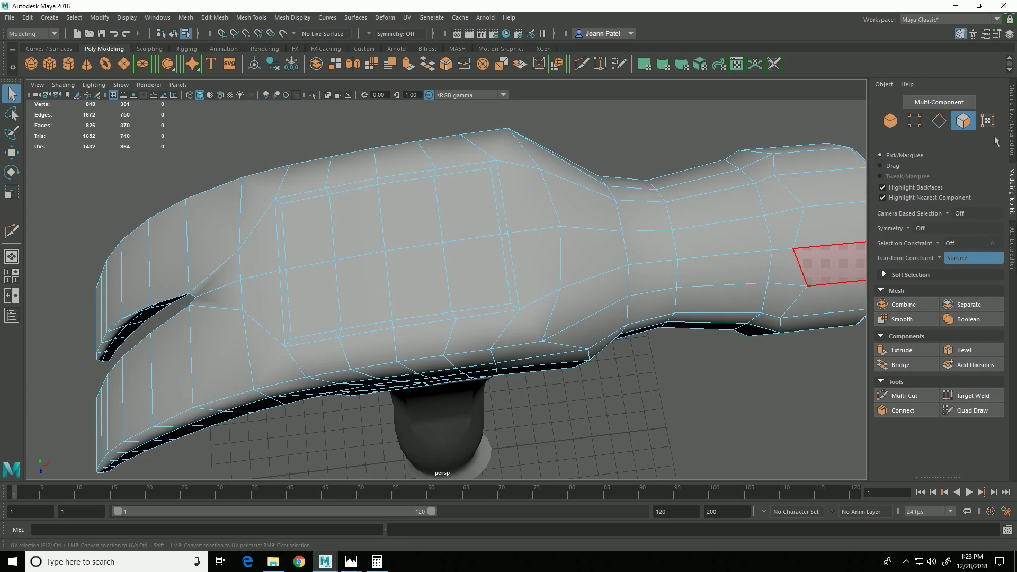
click(911, 127)
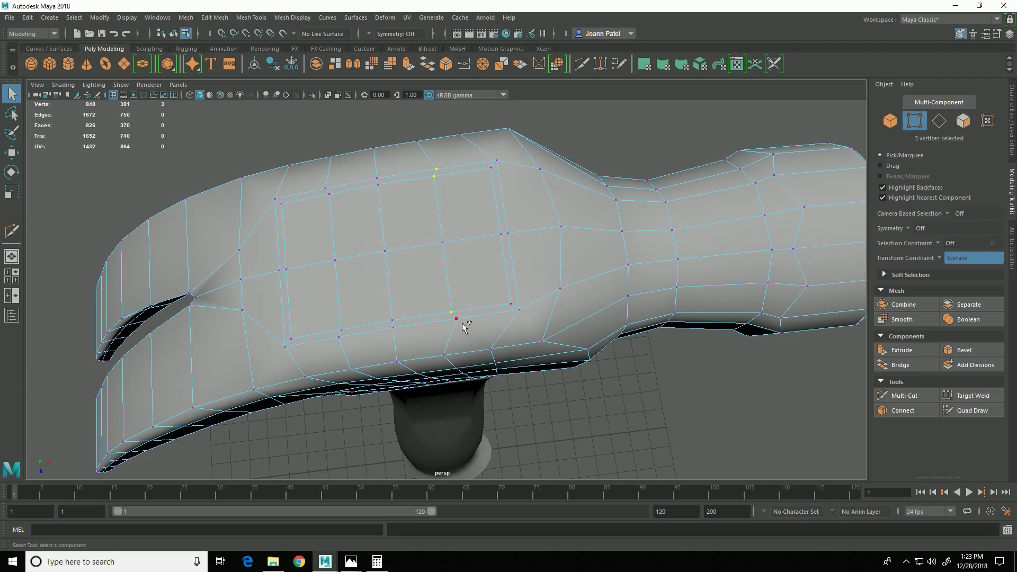
key(w)
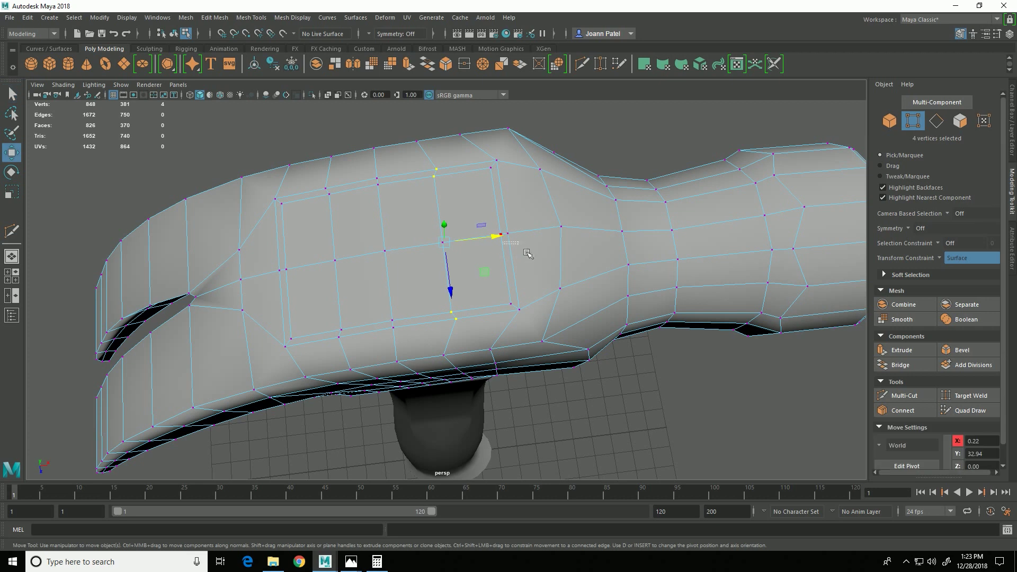
drag(498, 236, 540, 236)
click(446, 246)
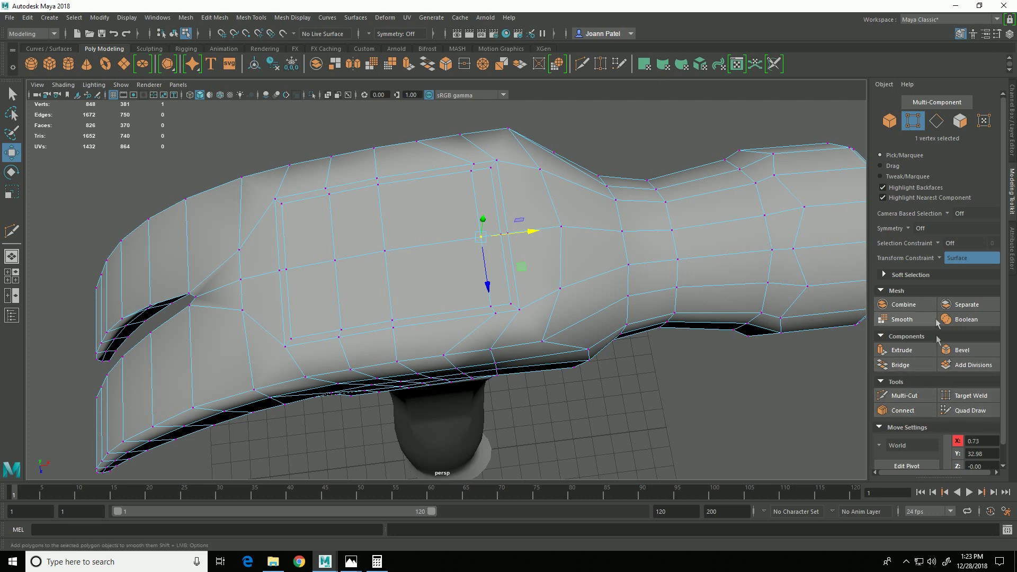
click(939, 258)
click(959, 267)
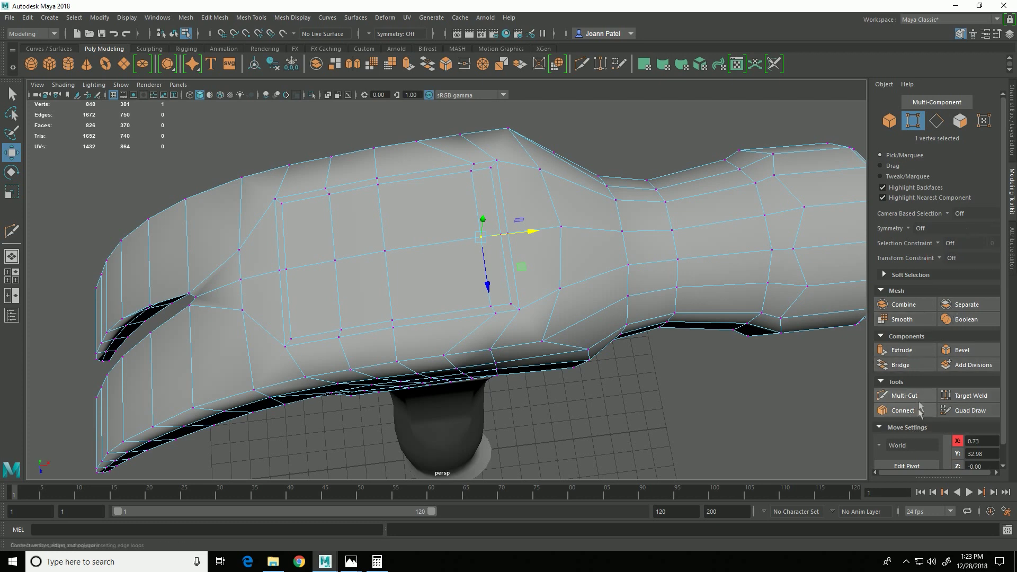
click(904, 396)
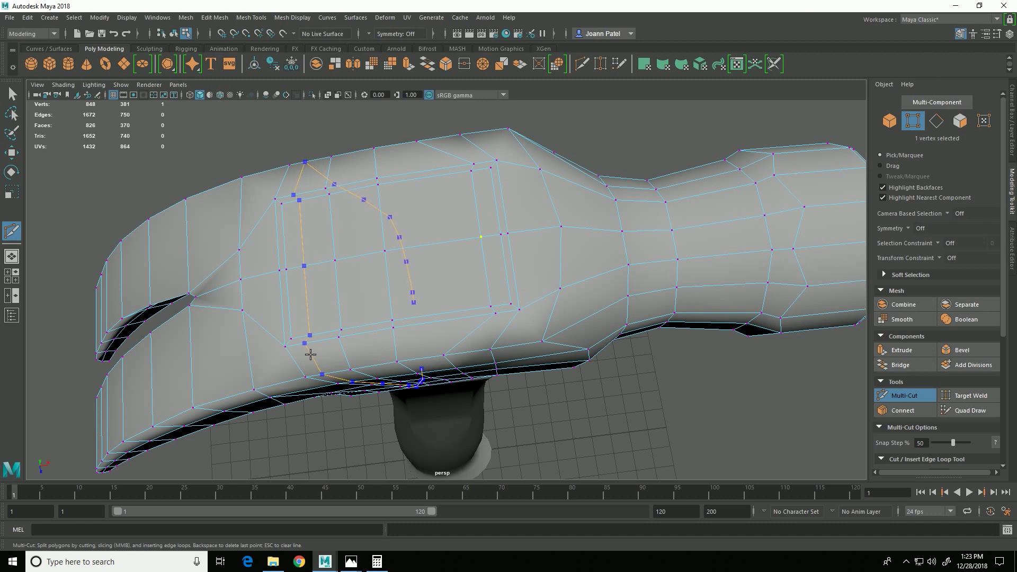
alt+drag(310, 354, 312, 317)
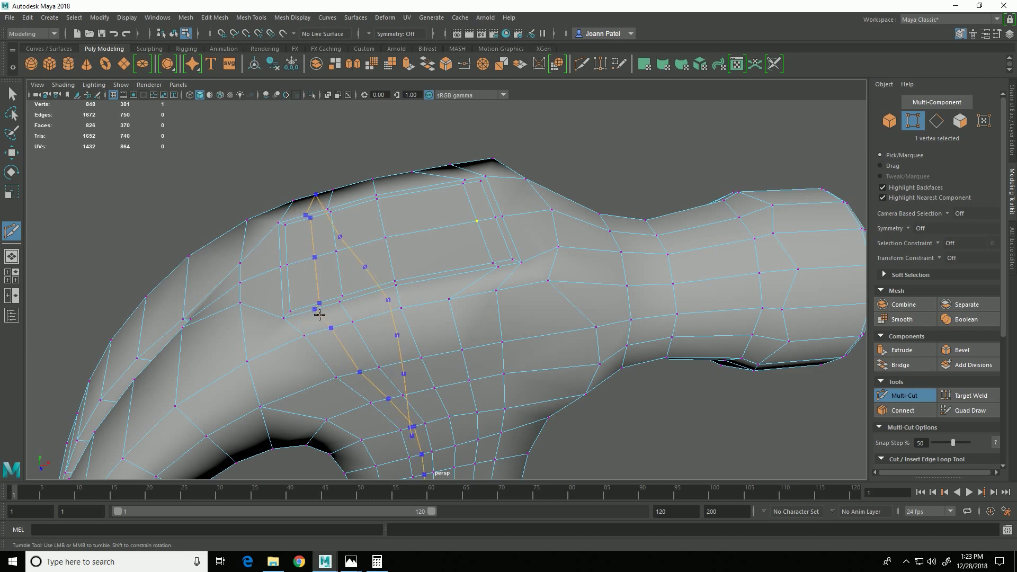
alt+drag(657, 456, 682, 444)
alt+middle_drag(678, 439, 747, 409)
alt+drag(442, 264, 715, 365)
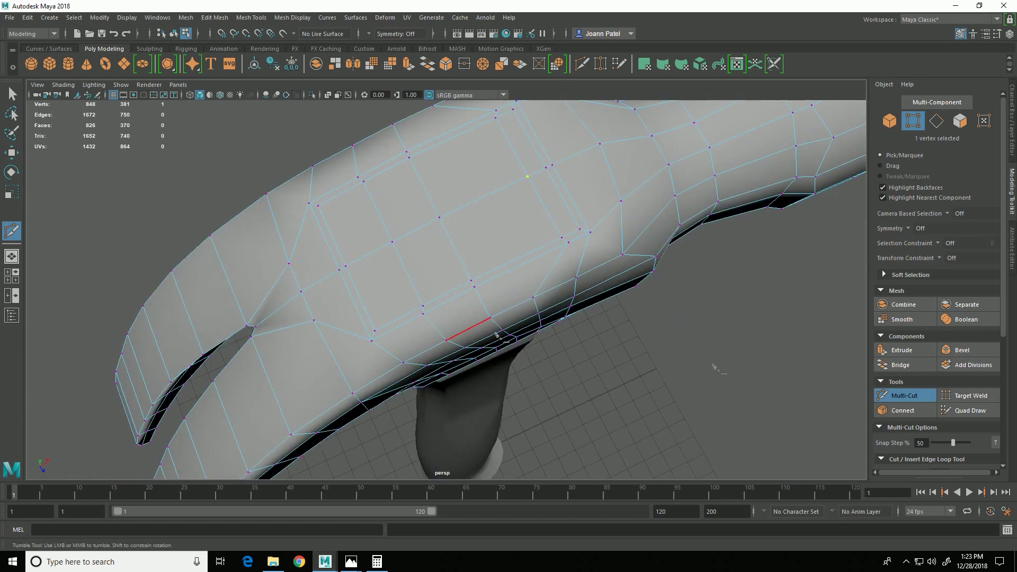
click(928, 401)
With Surface Slide on, move the claw-side loop's five patch vertices along X toward the claw border, to about X -1.82.
click(952, 258)
click(959, 286)
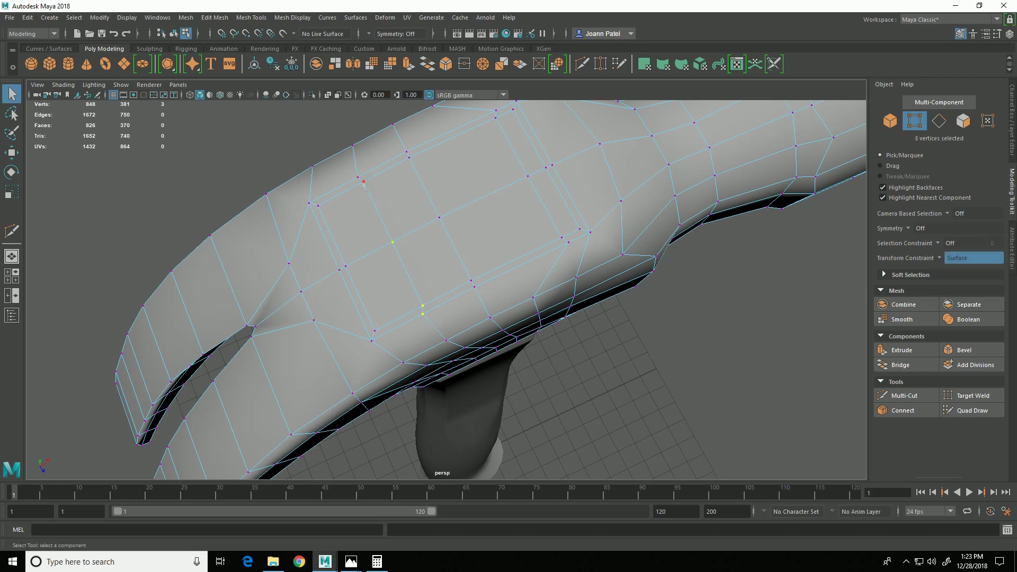
key(w)
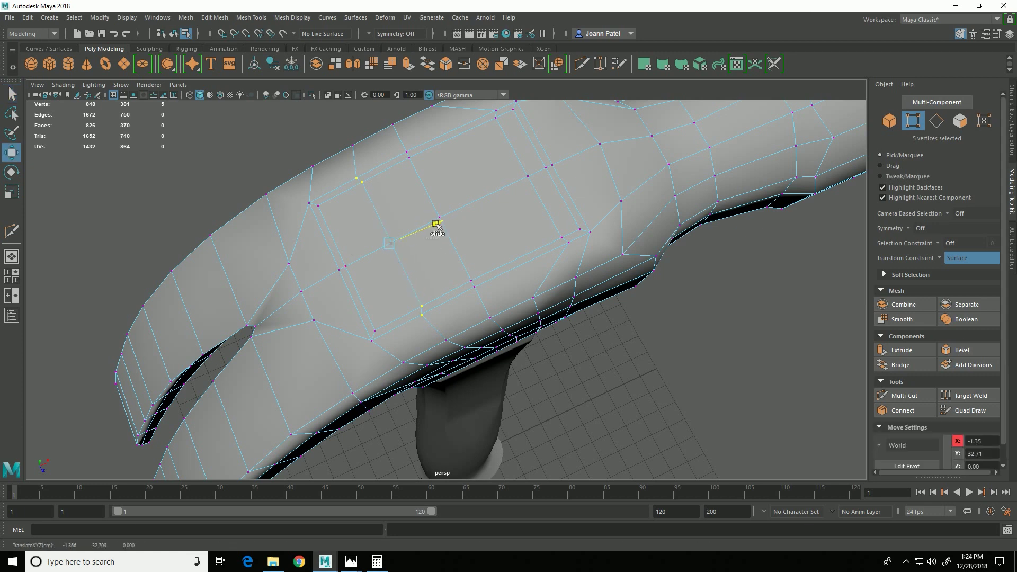
drag(420, 230, 407, 239)
Select the two inner corner vertices on the patch's claw side and scale them slightly inward along Z.
alt+drag(531, 381, 552, 369)
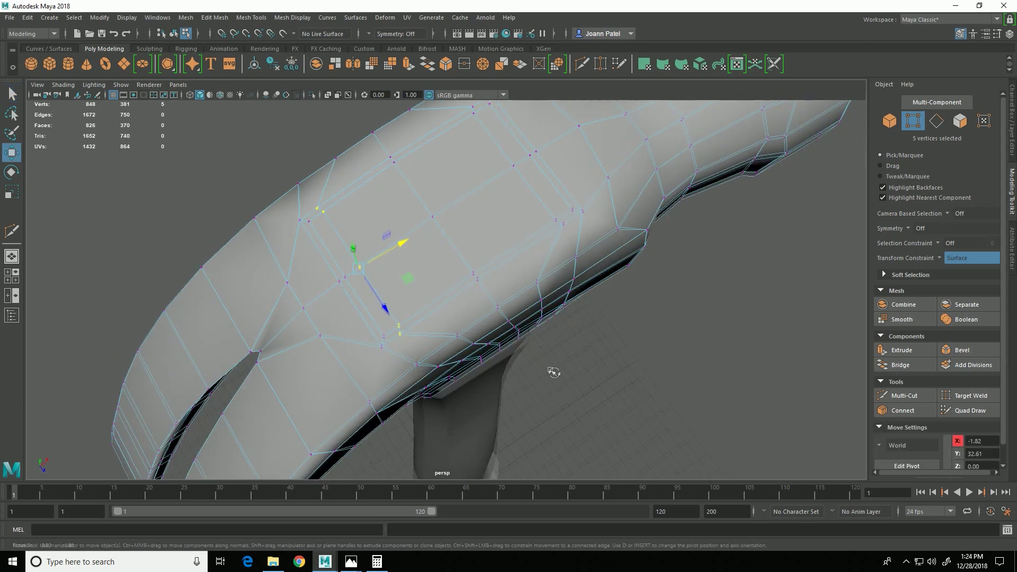
click(384, 338)
shift+click(314, 228)
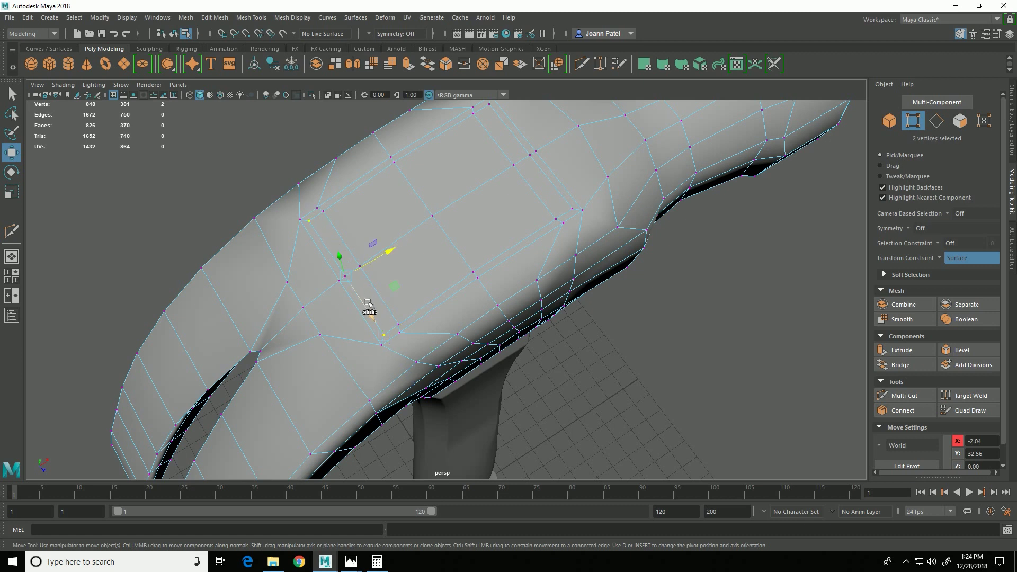
key(r)
drag(368, 313, 371, 308)
Select the two inner corner vertices on the patch's neck side and scale them inward along Z to chamfer the corners.
alt+middle_drag(461, 268, 404, 321)
click(439, 168)
shift+click(516, 274)
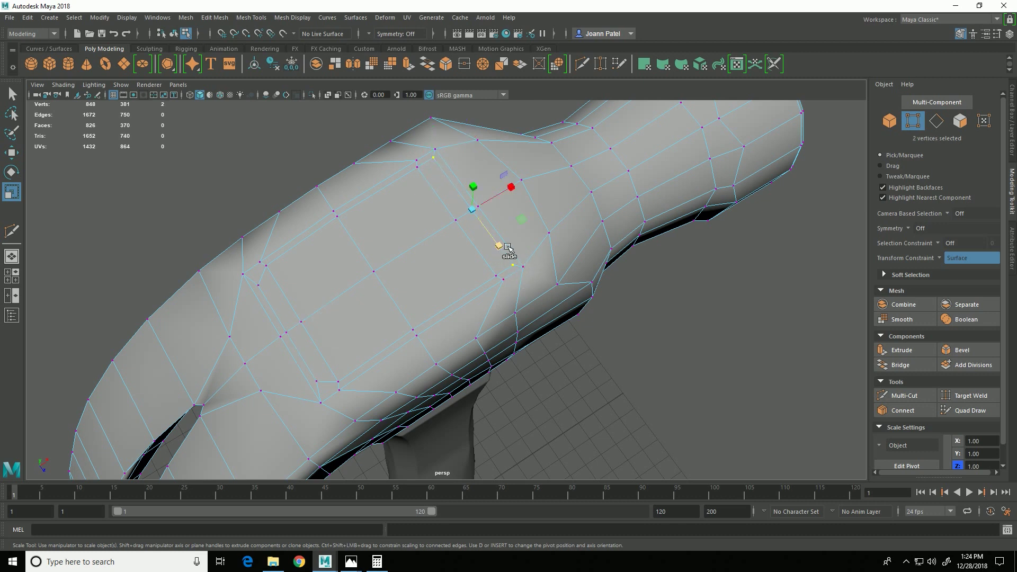
drag(508, 247, 636, 418)
Switch to Photos and browse the hammer references to hammer_top.jpg to check the shape of the handle opening.
mouse_move(356, 553)
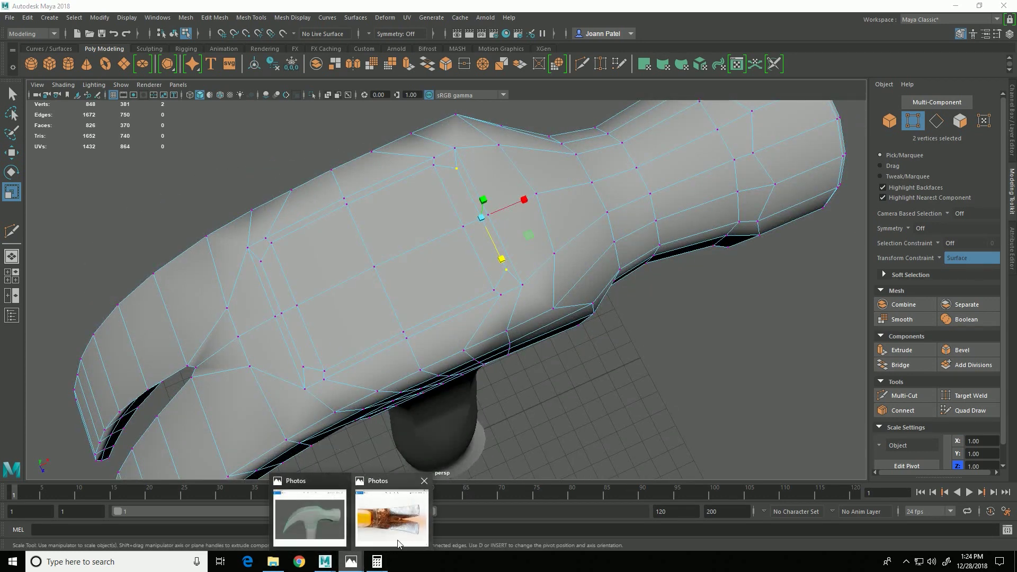
click(396, 530)
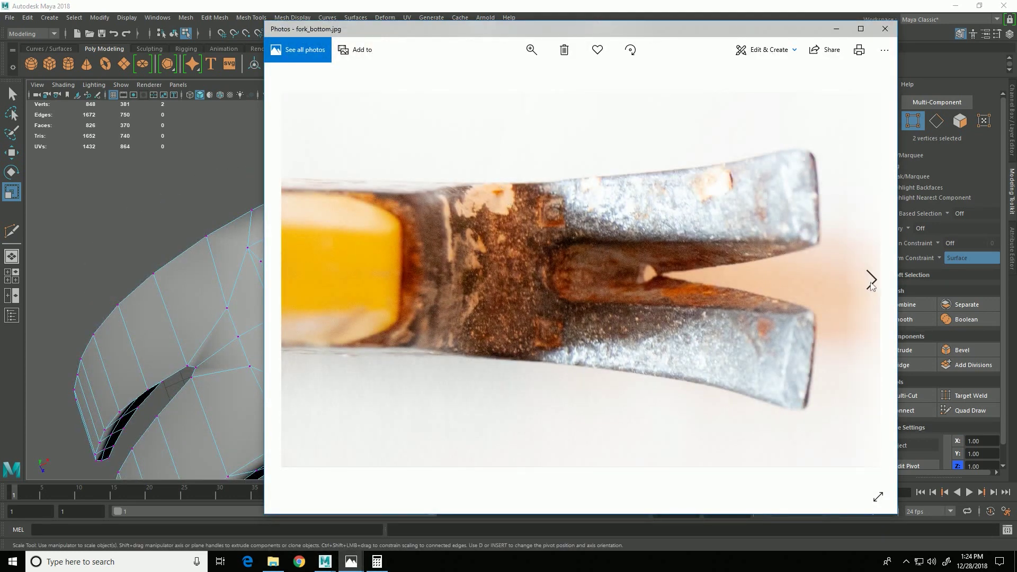
click(872, 281)
click(871, 281)
click(871, 281)
click(872, 281)
click(871, 281)
click(291, 279)
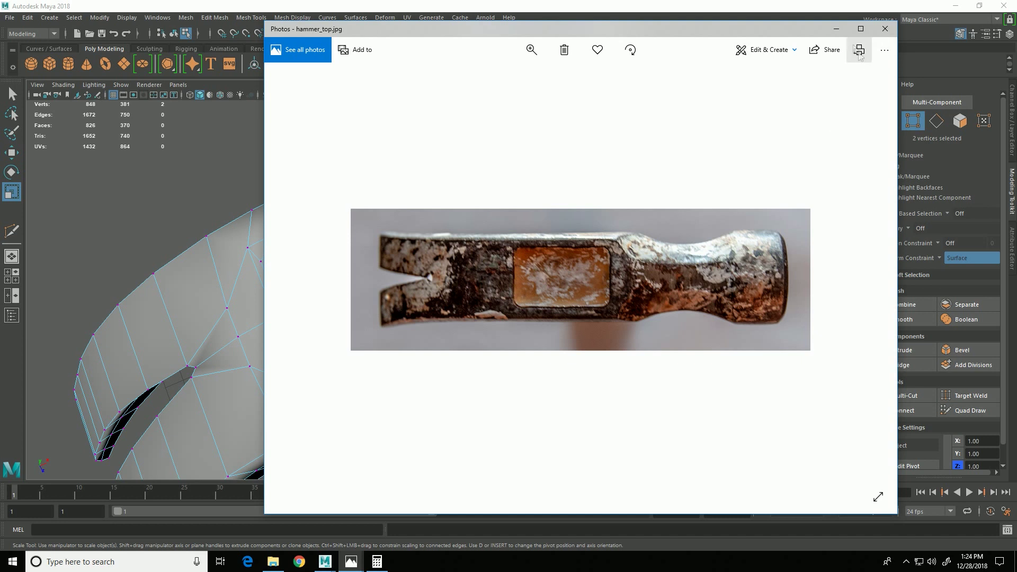
click(823, 6)
Clear the vertex selection, turn the transform constraint off and switch to face selection.
alt+drag(691, 332, 710, 415)
click(710, 416)
click(941, 258)
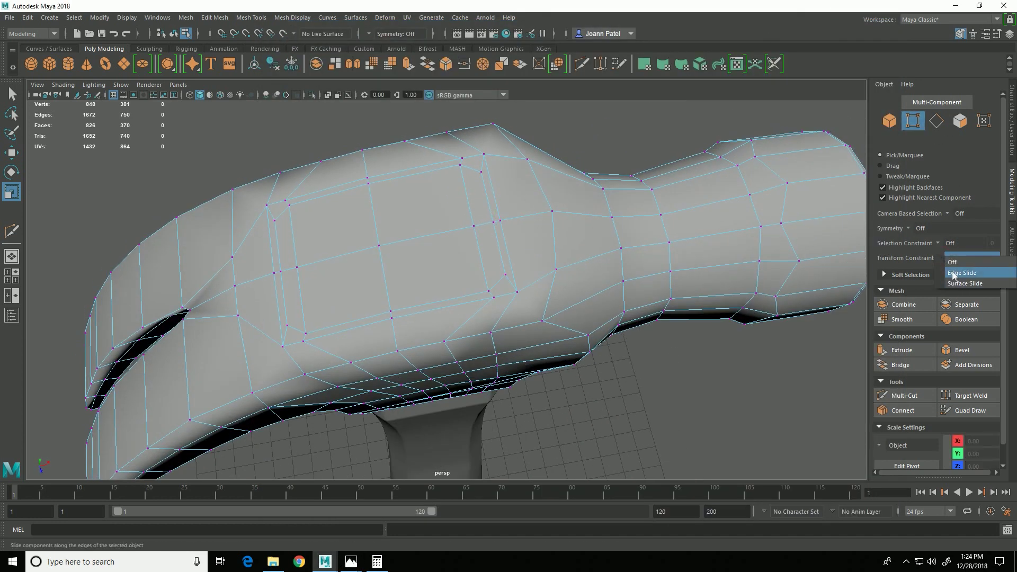
click(952, 262)
click(960, 120)
Select the eight faces inside the chamfered inner outline of the top patch.
click(483, 211)
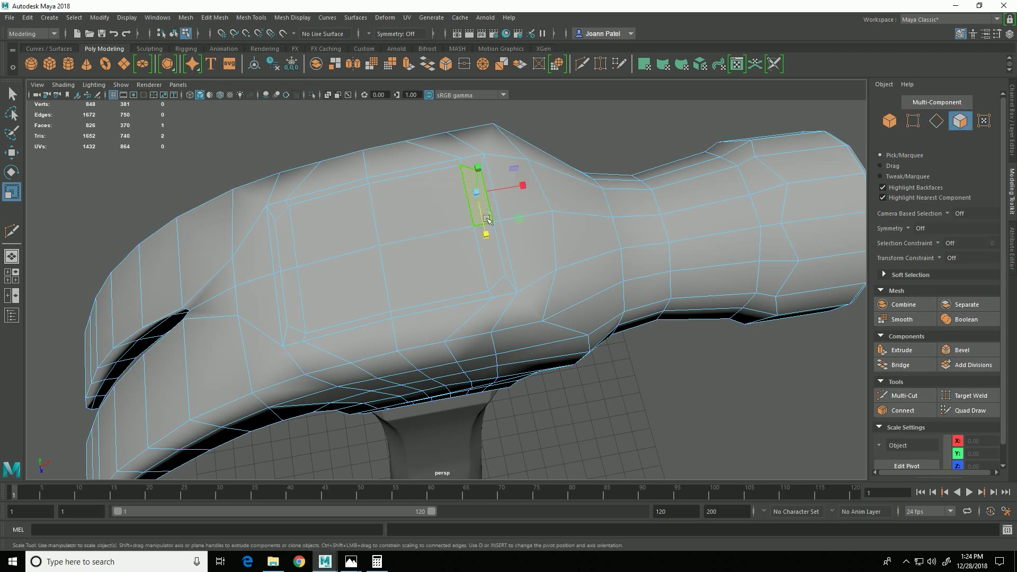
key(q)
shift+click(490, 250)
shift+click(466, 269)
shift+click(444, 218)
shift+click(333, 228)
shift+click(300, 303)
shift+click(295, 248)
shift+click(343, 284)
alt+right_drag(431, 315, 325, 356)
alt+drag(325, 357, 556, 341)
ctrl+click(481, 289)
alt+drag(653, 394, 535, 445)
alt+right_drag(589, 440, 729, 429)
alt+drag(729, 429, 716, 417)
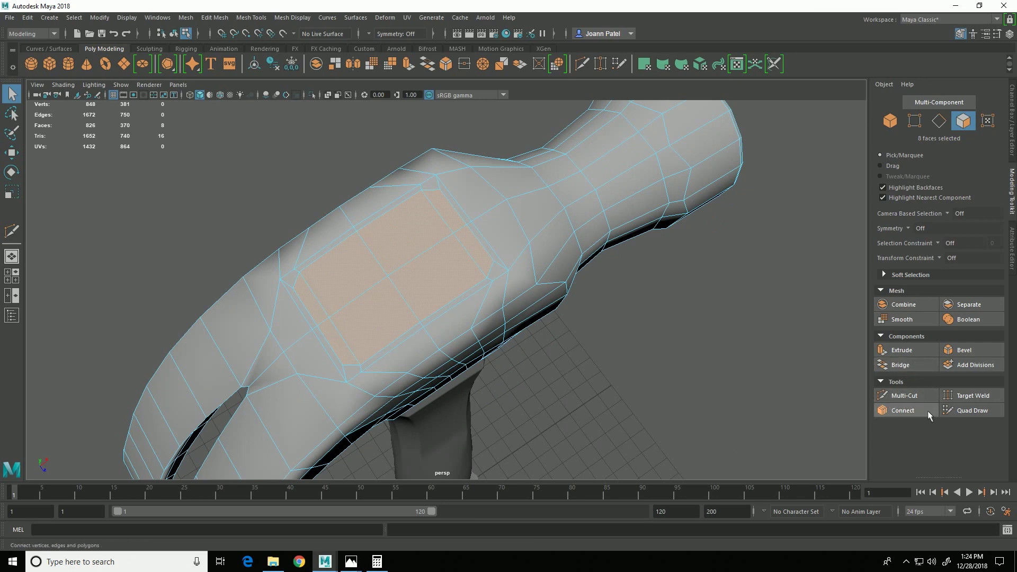
Extrude the eight selected faces into the hammer head with a thickness of -0.05.
click(901, 351)
alt+drag(574, 370, 632, 312)
middle_drag(749, 333, 747, 334)
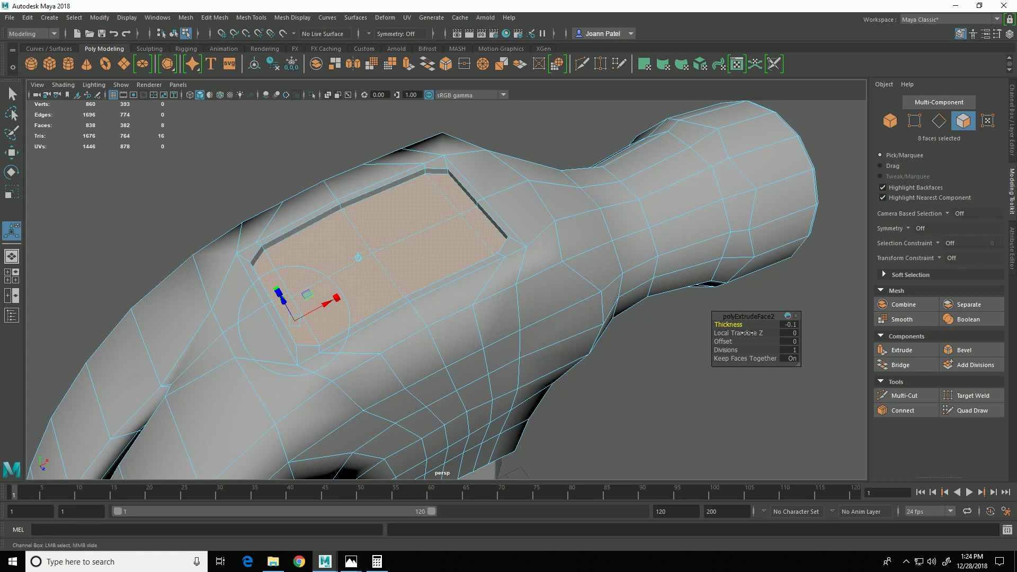
click(799, 325)
key(Return)
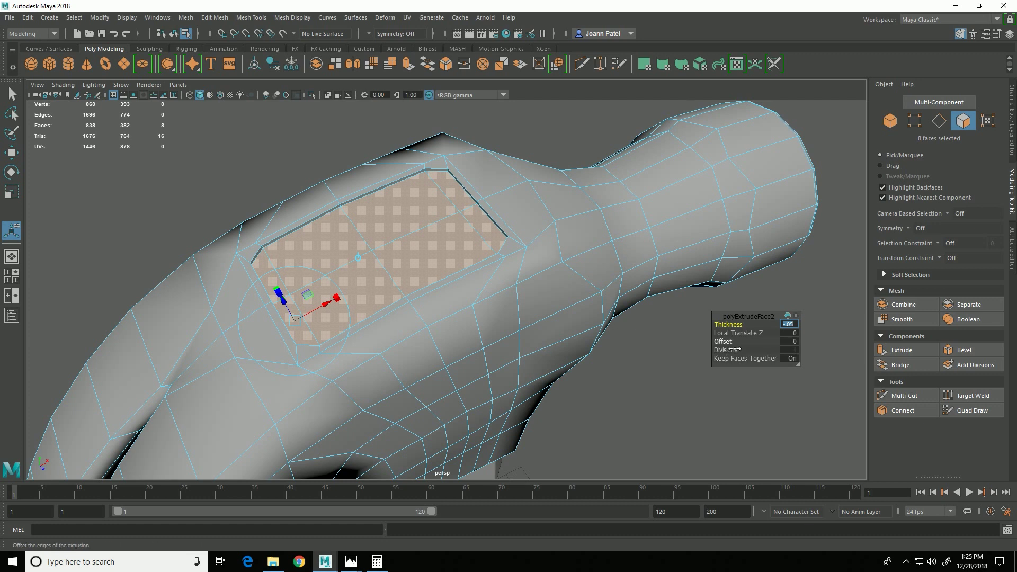
Set the recess extrusion's offset to 0.05 and deselect the faces.
drag(733, 344, 737, 351)
click(790, 342)
text(.05)
key(Return)
alt+drag(377, 299, 460, 246)
click(666, 410)
Compare the whole hammer head with the top, side and front reference photos in Photos, then return to Maya.
alt+right_drag(665, 410, 388, 396)
alt+drag(388, 397, 582, 236)
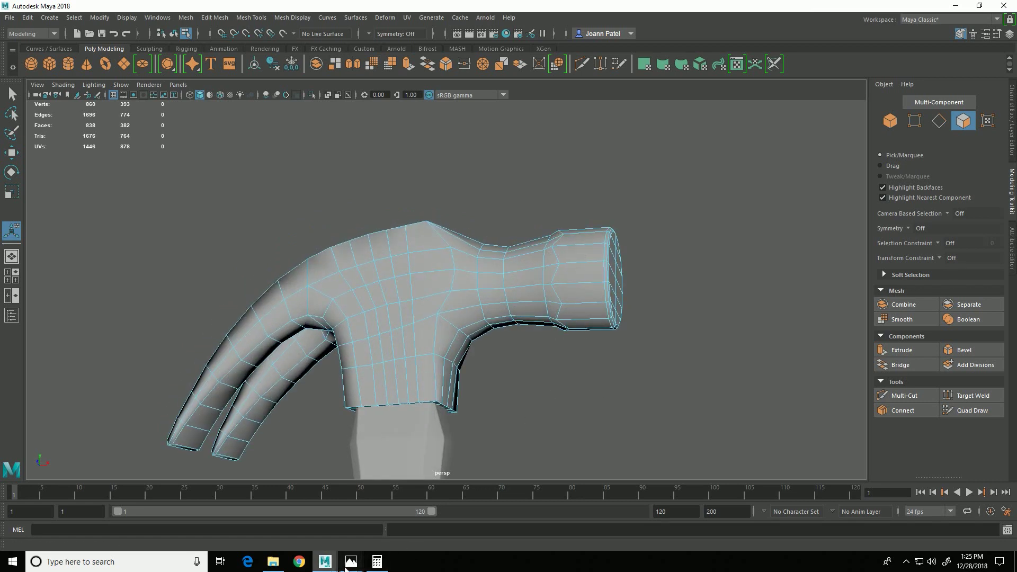
mouse_move(350, 560)
click(391, 521)
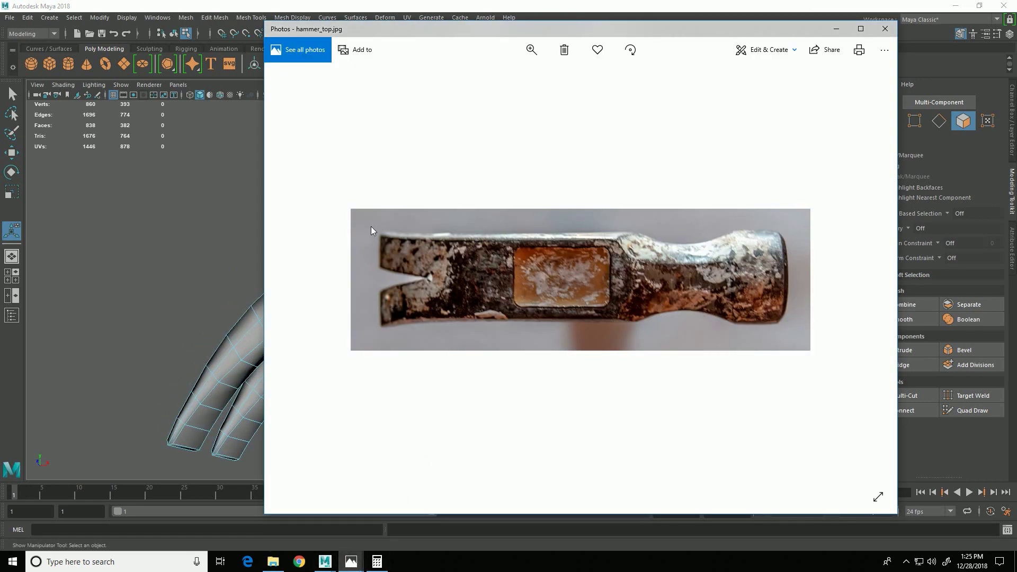
click(293, 279)
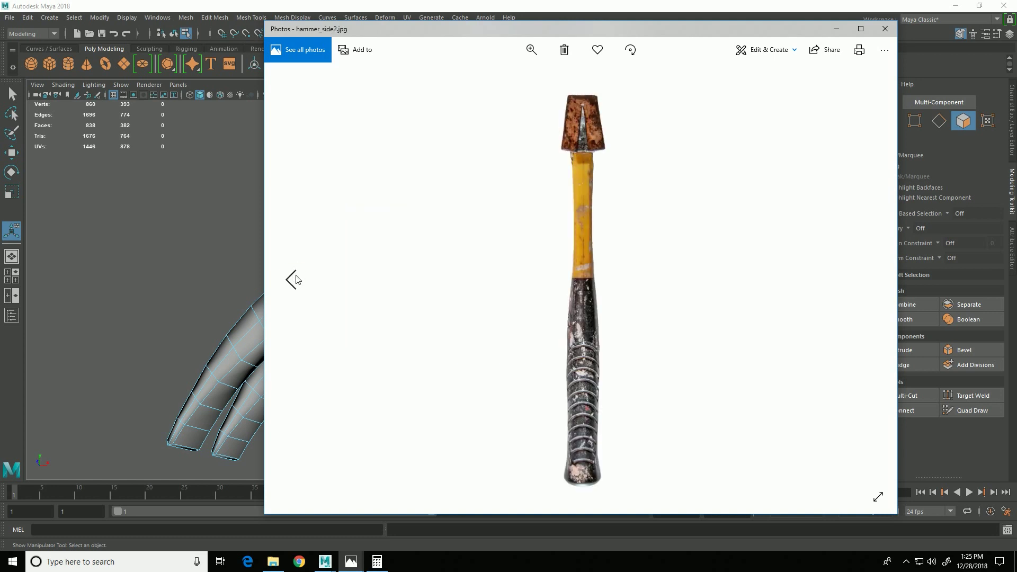
click(294, 279)
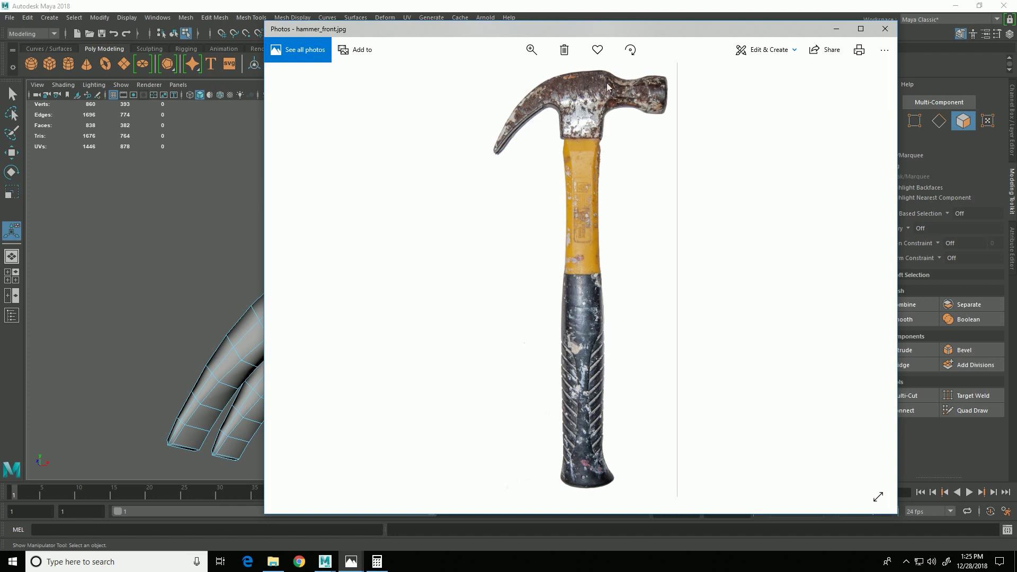
click(164, 243)
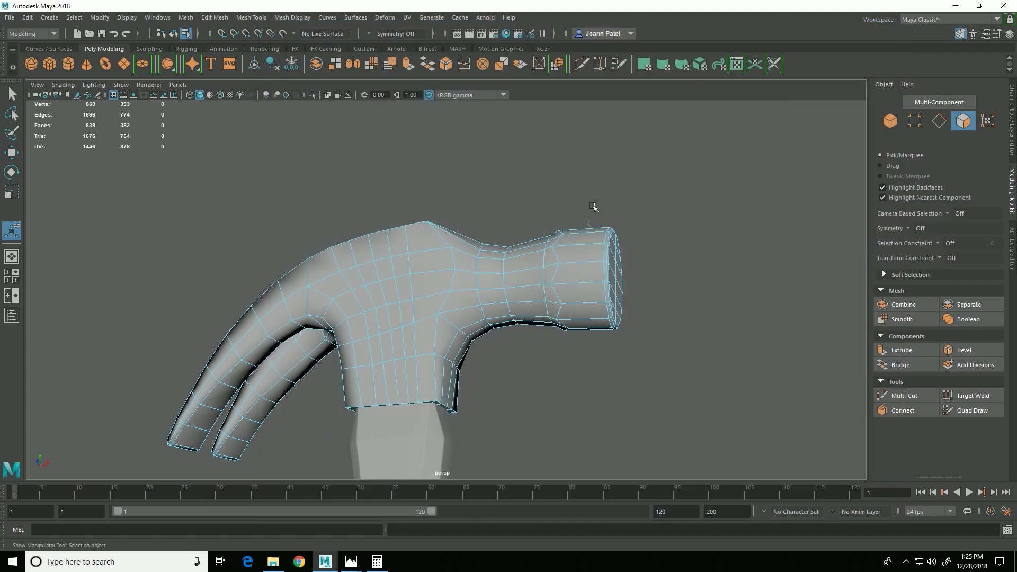
Select the full edge loop where the striking head meets the neck and bevel it.
alt+drag(587, 223, 610, 320)
scroll(599, 256, up, 3)
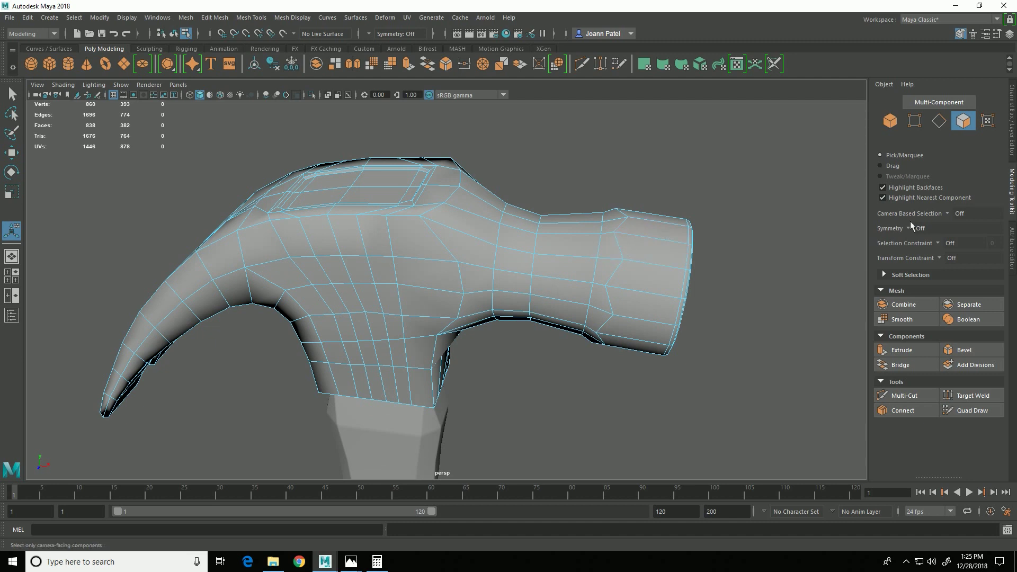
click(940, 121)
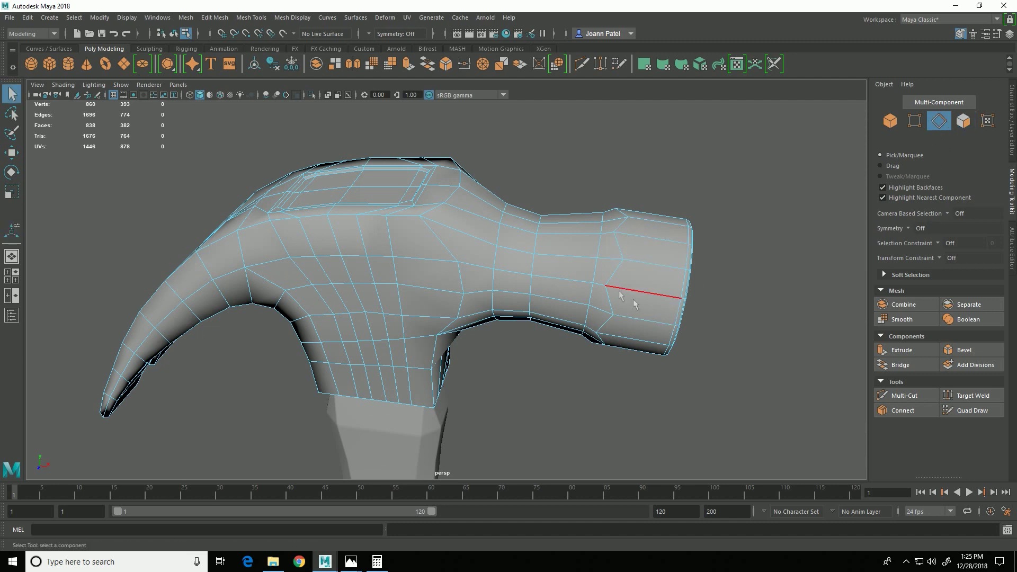
double_click(625, 253)
alt+drag(665, 411, 604, 287)
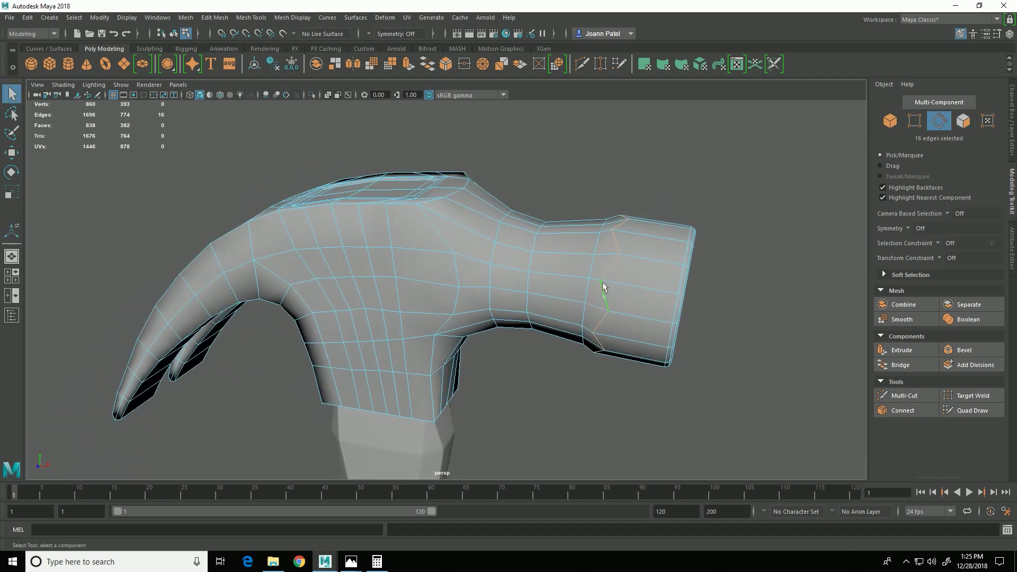
click(970, 351)
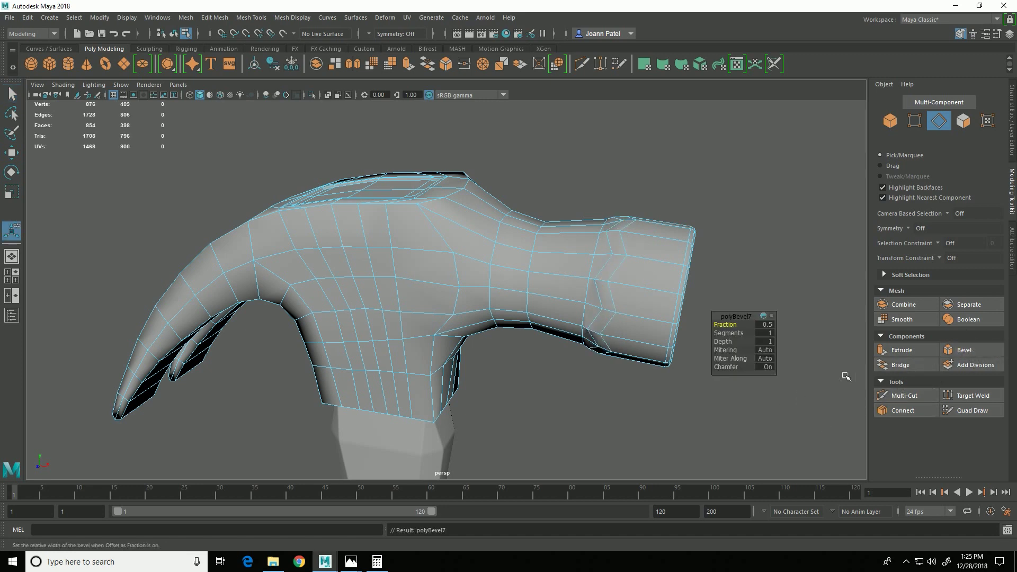
Set the striking-head loop bevel to two segments and clear the edge selection.
drag(741, 326, 736, 335)
middle_drag(739, 334, 734, 342)
click(730, 334)
alt+drag(702, 348, 552, 347)
alt+right_drag(552, 348, 704, 343)
alt+middle_drag(630, 292, 477, 300)
alt+drag(699, 331, 675, 374)
click(713, 441)
alt+drag(713, 440, 655, 365)
Select two alternate lengthwise edge rows along one side of the neck that lead to the bevel's neck-facing points.
alt+drag(354, 237, 423, 287)
click(332, 272)
shift+click(385, 279)
shift+double_click(467, 285)
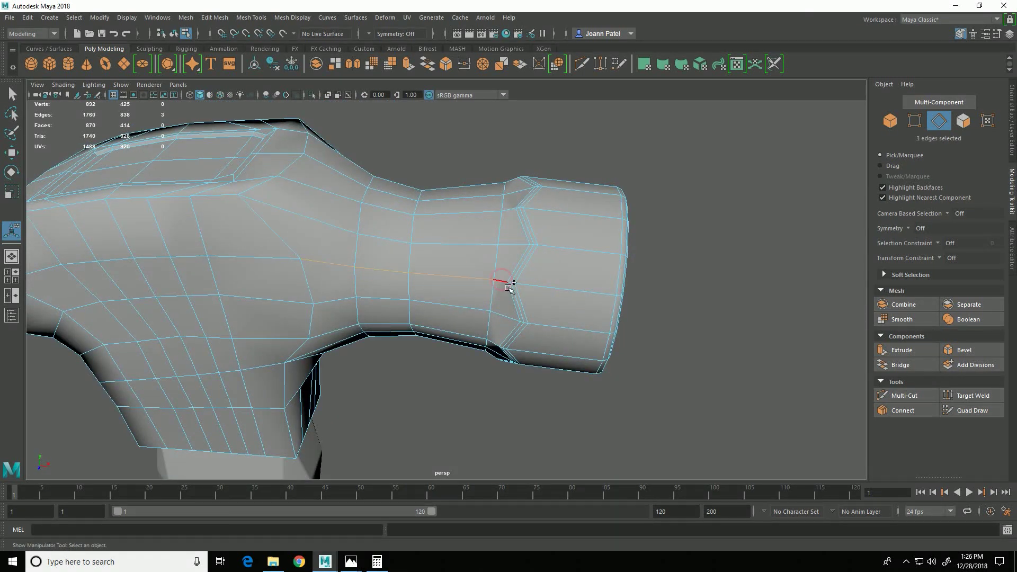
alt+drag(629, 295, 621, 314)
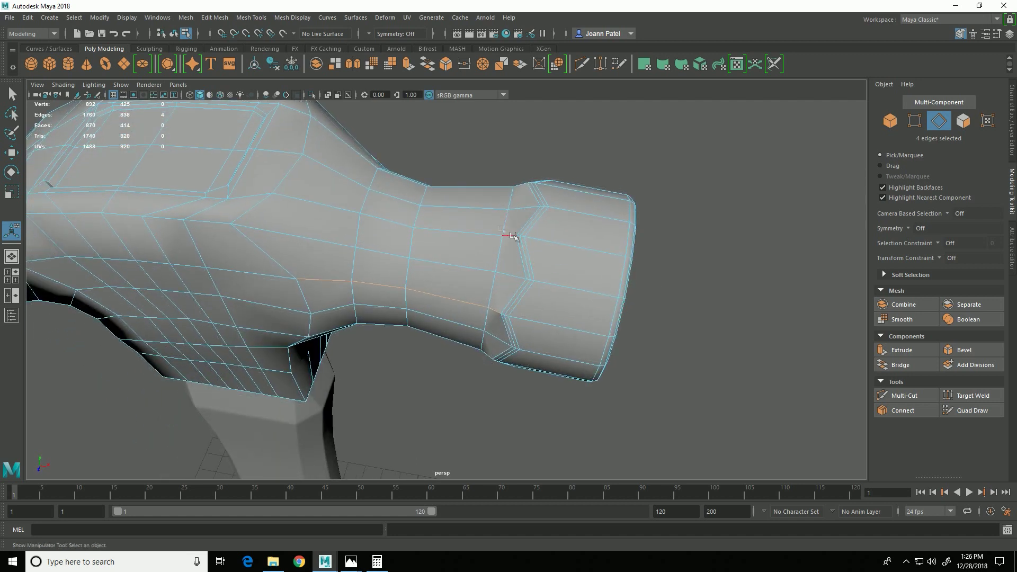
shift+double_click(386, 222)
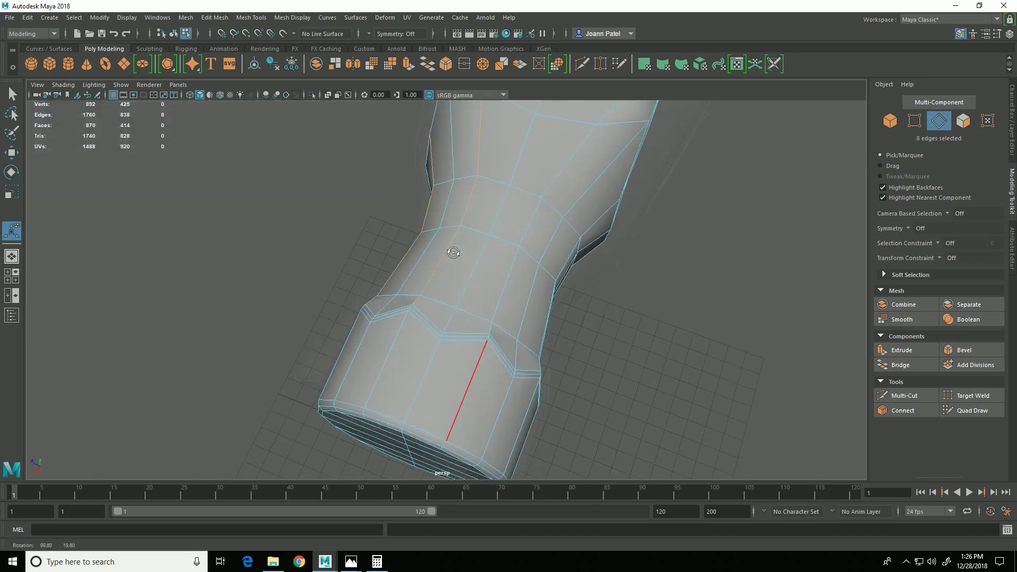
Add the next alternate lengthwise edge row across the top of the neck to the selection.
alt+drag(438, 248, 466, 344)
shift+click(488, 304)
shift+click(544, 249)
shift+click(586, 196)
Add the matching alternate lengthwise edge rows on the opposite side of the neck to the selection.
alt+drag(668, 392, 599, 328)
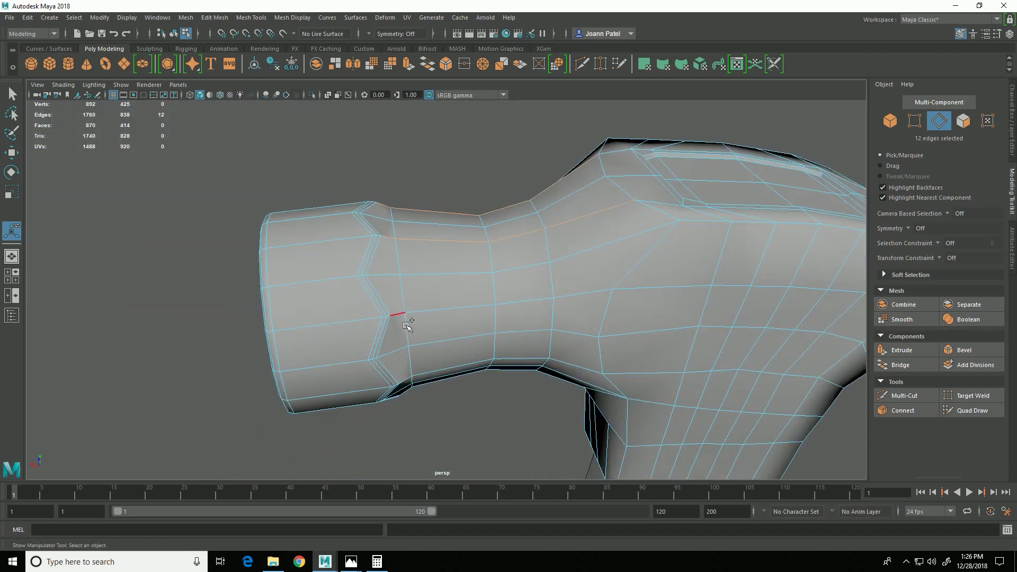
shift+click(531, 313)
alt+drag(486, 396, 445, 356)
shift+click(387, 311)
shift+click(417, 306)
Extend the selection with the alternate lengthwise edge rows around the underside of the neck.
alt+drag(513, 390, 434, 303)
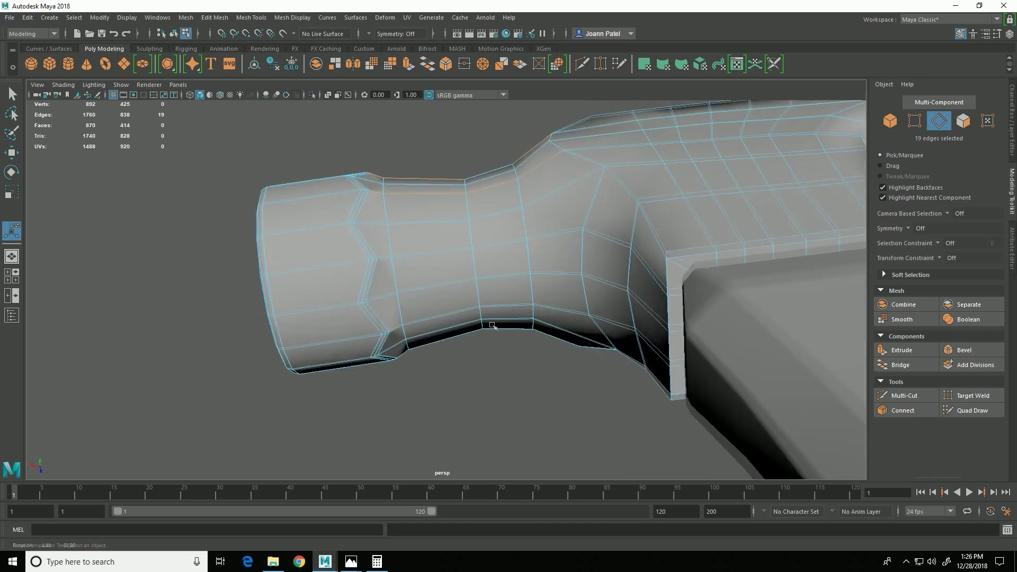
shift+click(391, 267)
shift+click(420, 252)
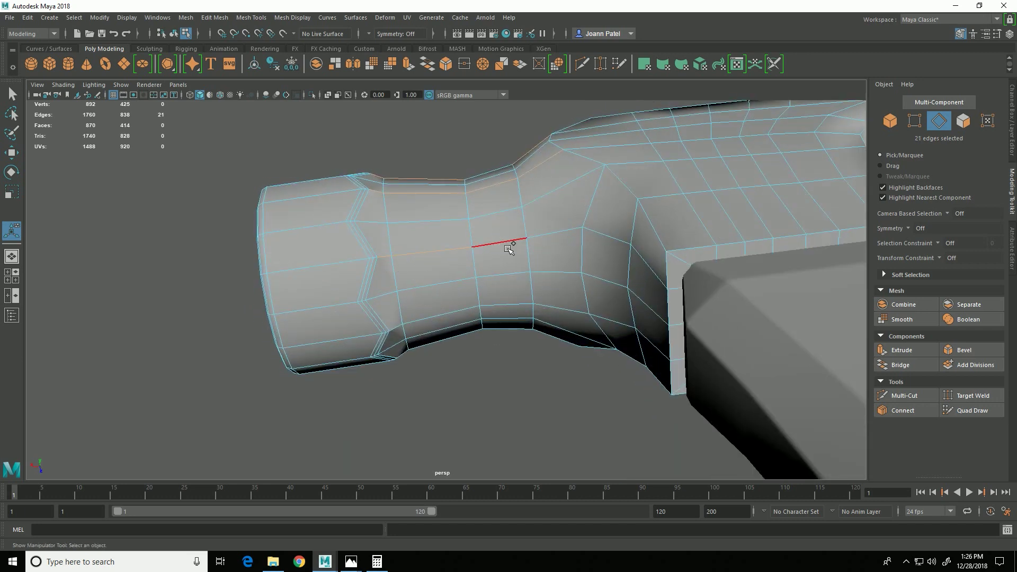
shift+click(555, 236)
shift+click(571, 320)
alt+drag(572, 319, 440, 333)
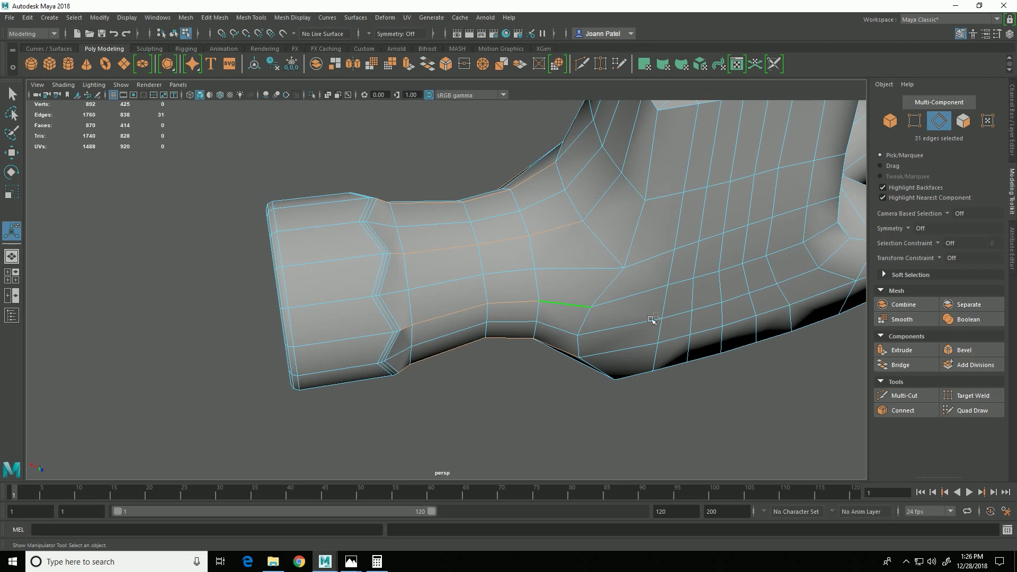
Add the short edges joining the lower selected rows to the bevel band behind the striking head.
alt+drag(637, 318, 410, 432)
alt+right_drag(382, 419, 519, 456)
scroll(368, 289, down, 5)
scroll(345, 188, up, 5)
shift+click(349, 189)
shift+click(334, 441)
scroll(381, 259, down, 5)
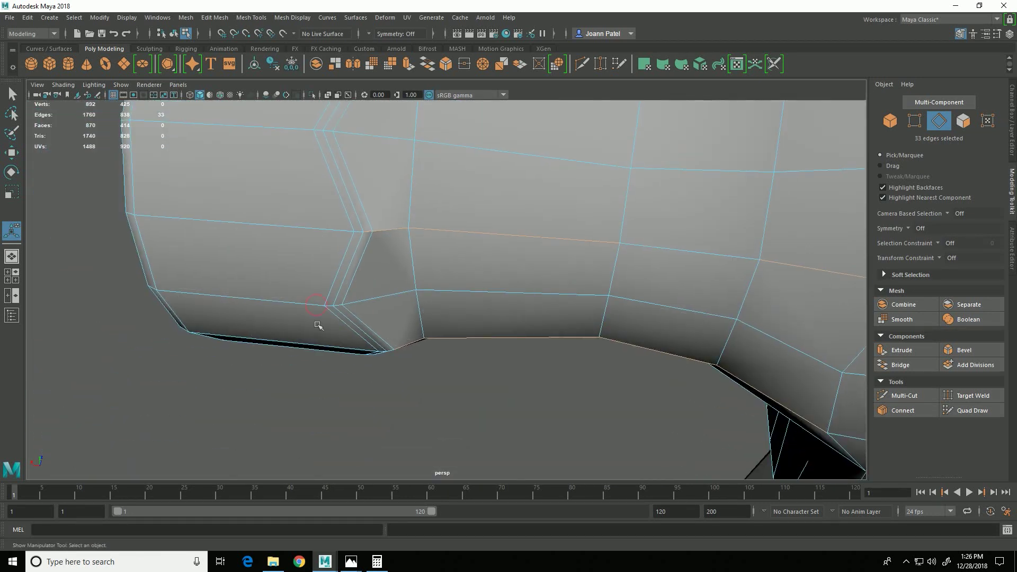
alt+drag(408, 340, 325, 313)
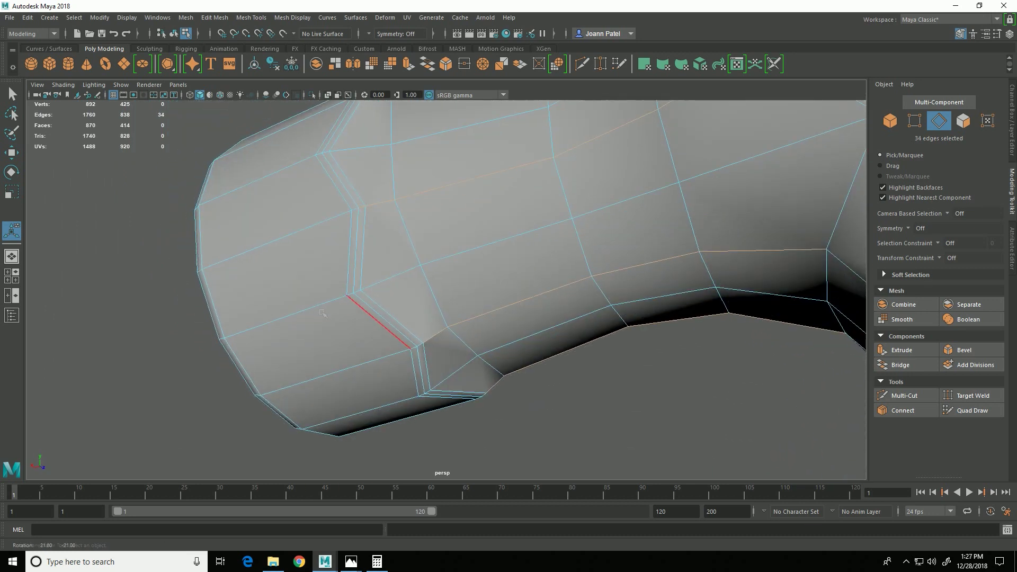
scroll(339, 323, up, 3)
shift+click(416, 377)
alt+drag(610, 385, 407, 394)
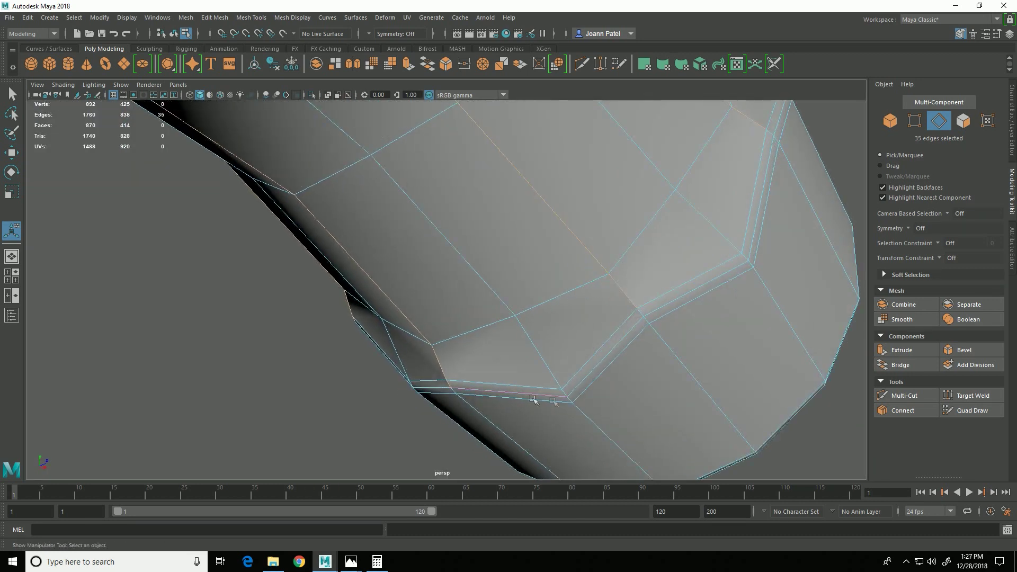
Add the remaining short connecting edges around the bevel band so every selected neck row reaches it.
shift+click(750, 261)
alt+drag(750, 261, 682, 279)
shift+click(634, 245)
alt+drag(634, 246, 621, 300)
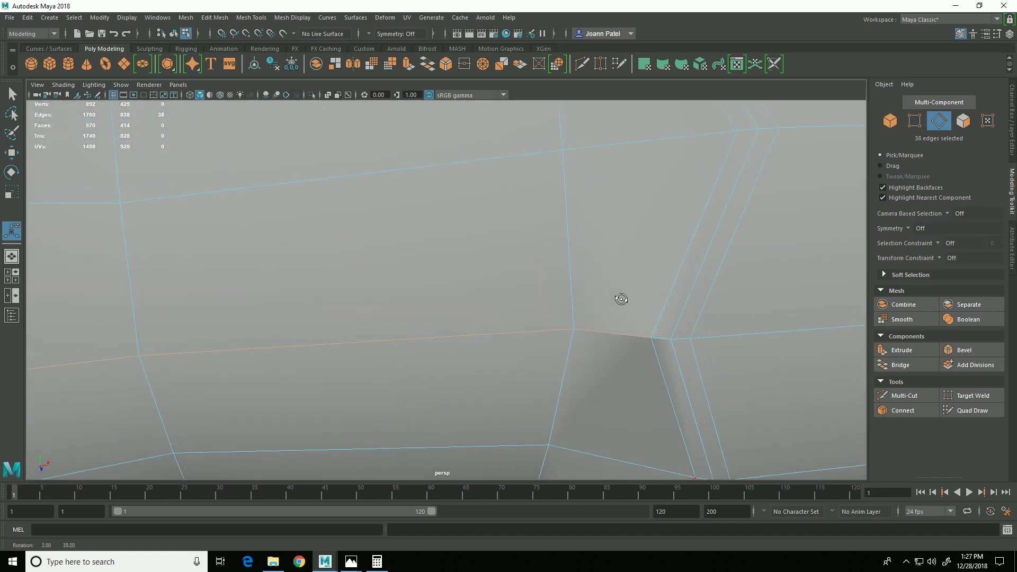
shift+click(662, 337)
alt+drag(661, 337, 560, 298)
shift+click(562, 298)
alt+drag(411, 295, 530, 284)
Try beveling the selected lengthwise neck edges with a fraction of 0.5 and one segment.
click(958, 350)
alt+drag(710, 426, 491, 306)
alt+right_drag(512, 345, 707, 386)
alt+middle_drag(485, 329, 411, 359)
alt+drag(410, 358, 477, 301)
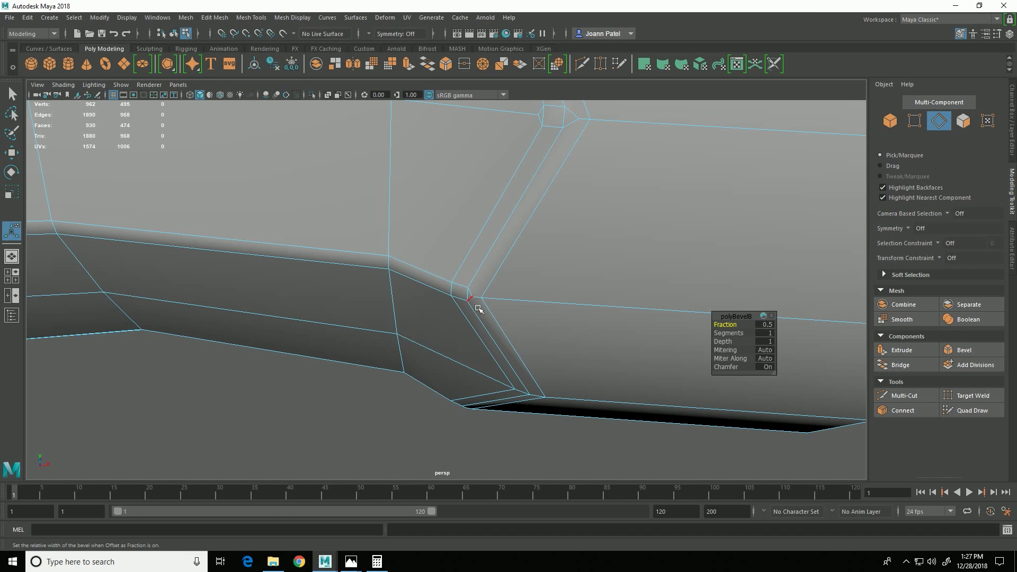
Try merging the stray bevel-corner vertices into the adjacent outer vertices of the band with Target Weld.
click(480, 300)
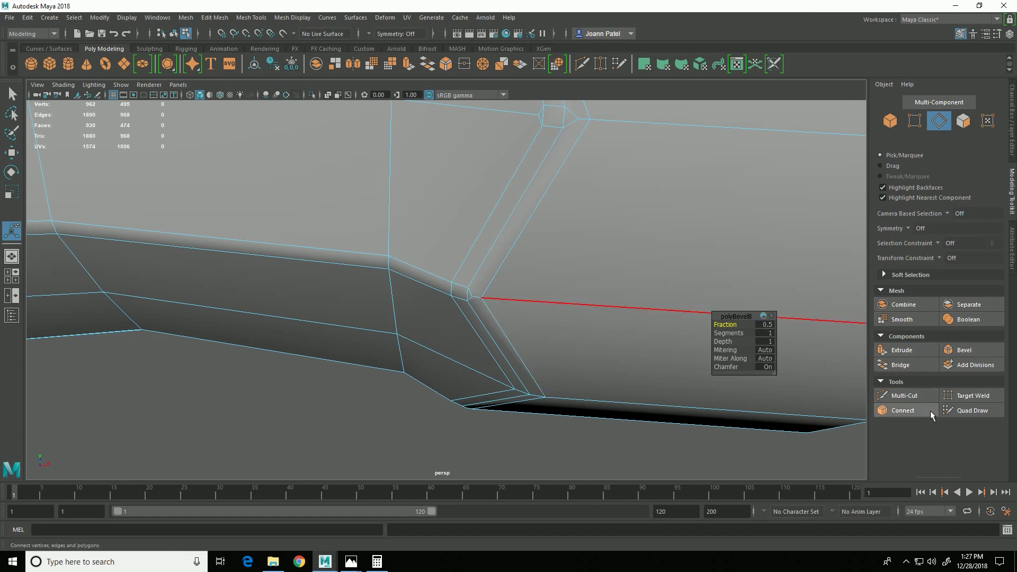
click(990, 398)
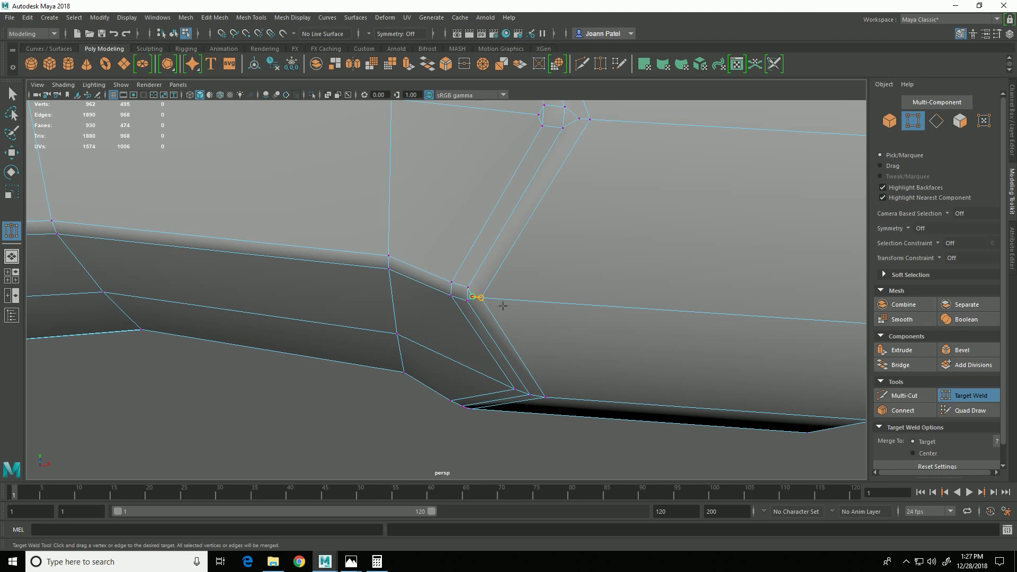
drag(503, 306, 503, 307)
alt+drag(508, 329, 515, 377)
scroll(517, 376, up, 3)
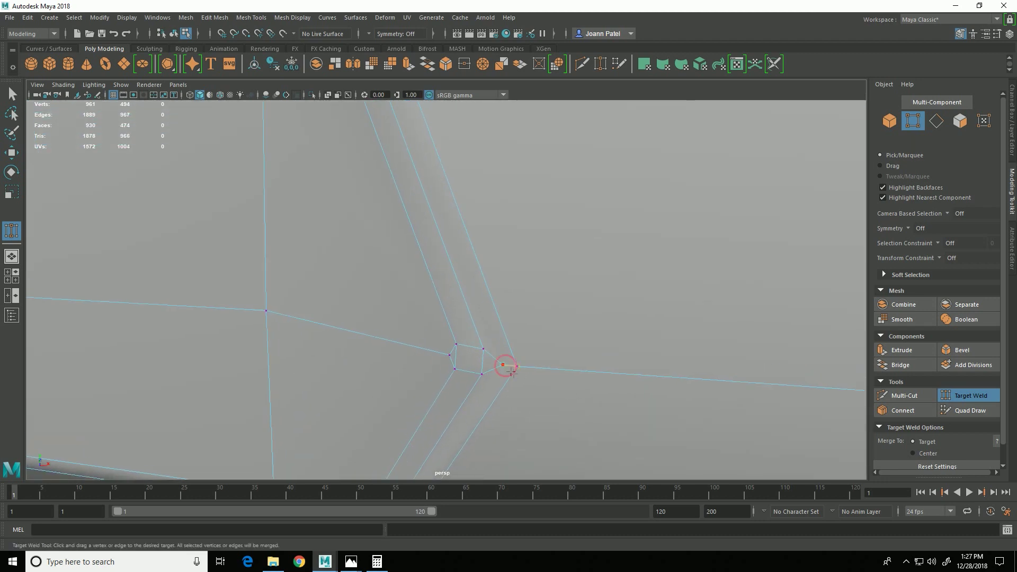
scroll(540, 379, down, 5)
alt+drag(456, 399, 367, 373)
Undo the corner vertex welds and the bevel of the lengthwise neck edges.
key(ctrl+z)
key(ctrl+z)
key(ctrl+z)
key(ctrl+z)
key(ctrl+z)
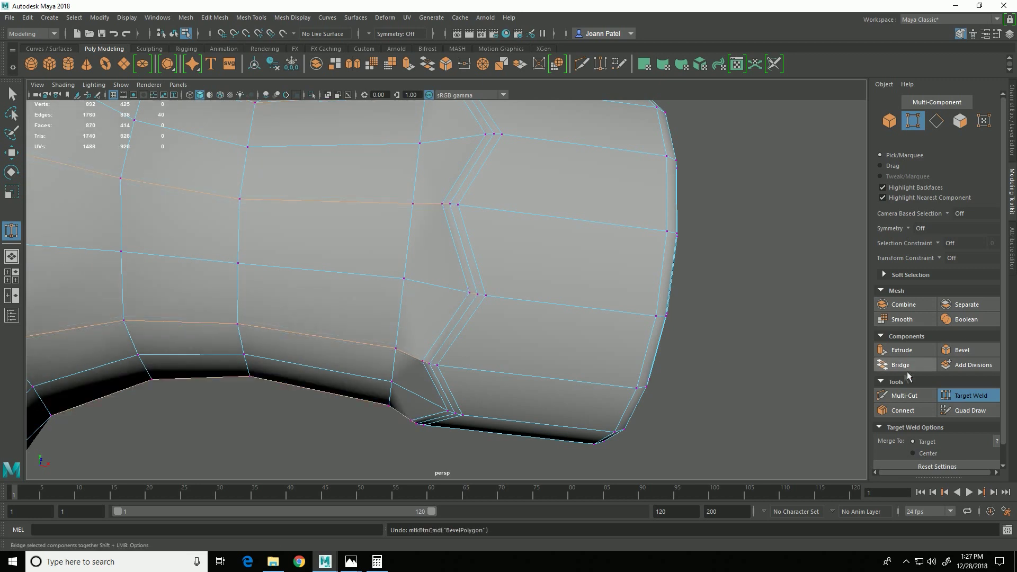
Leave Target Weld, return to edge selection and bevel the 39 selected neck edges with fraction 0.5 and one segment.
click(995, 400)
alt+right_drag(404, 357, 450, 352)
click(939, 120)
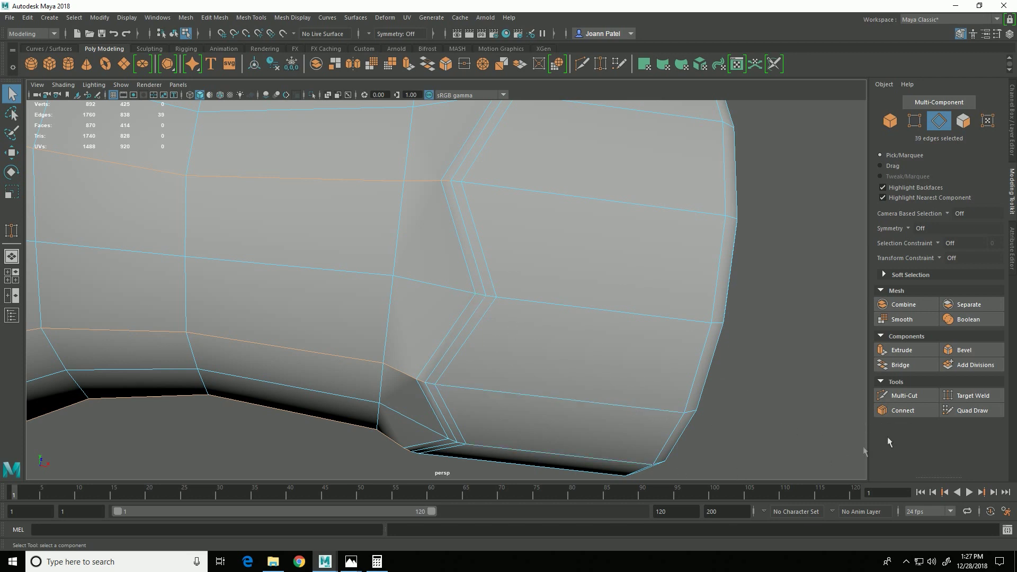
click(987, 354)
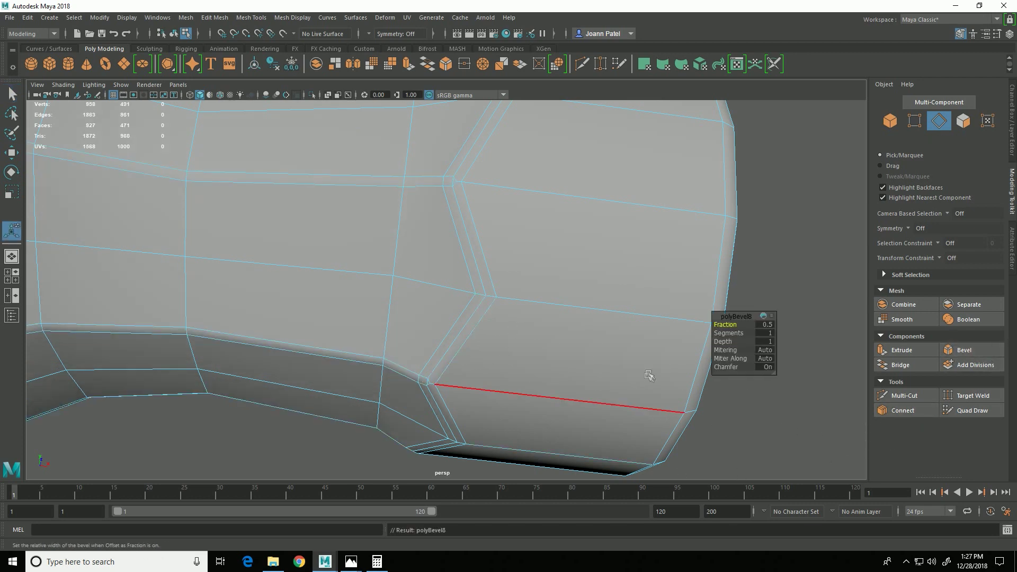
Target Weld the stray vertex at the first row's bevel corner to the band's outer vertex beside it.
alt+drag(397, 404, 859, 419)
click(915, 121)
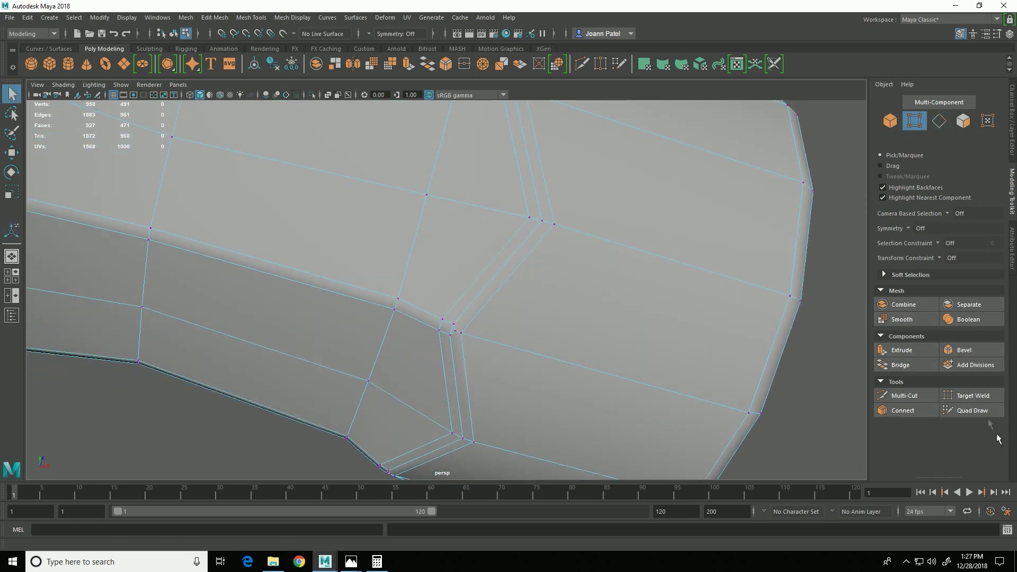
click(972, 395)
scroll(565, 436, up, 4)
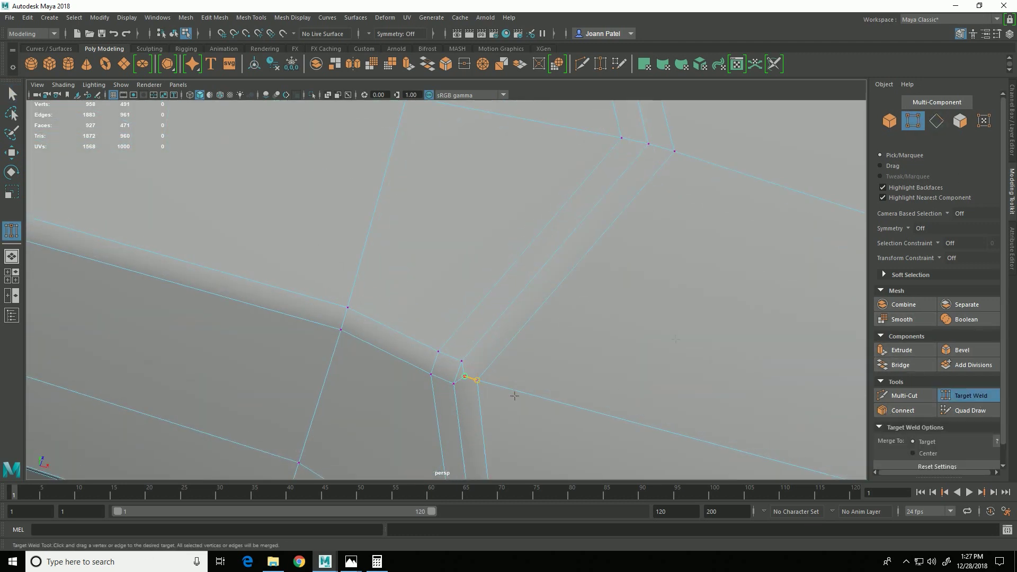
alt+right_drag(676, 339, 396, 306)
alt+drag(395, 306, 463, 348)
alt+right_drag(463, 347, 508, 391)
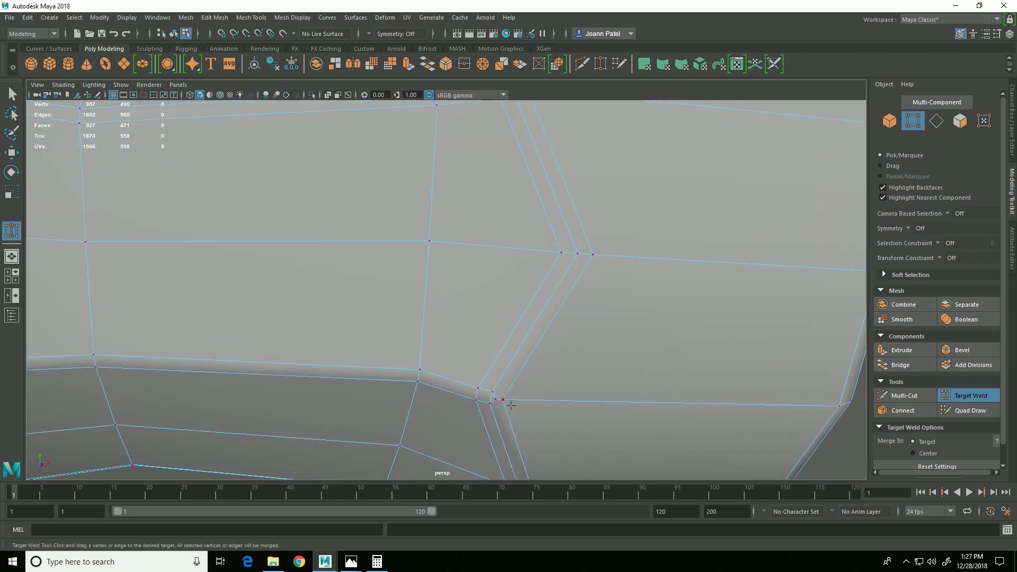
Weld the stray corner vertices of the next two neck rows to the outer vertices of the bevel band.
scroll(510, 404, up, 2)
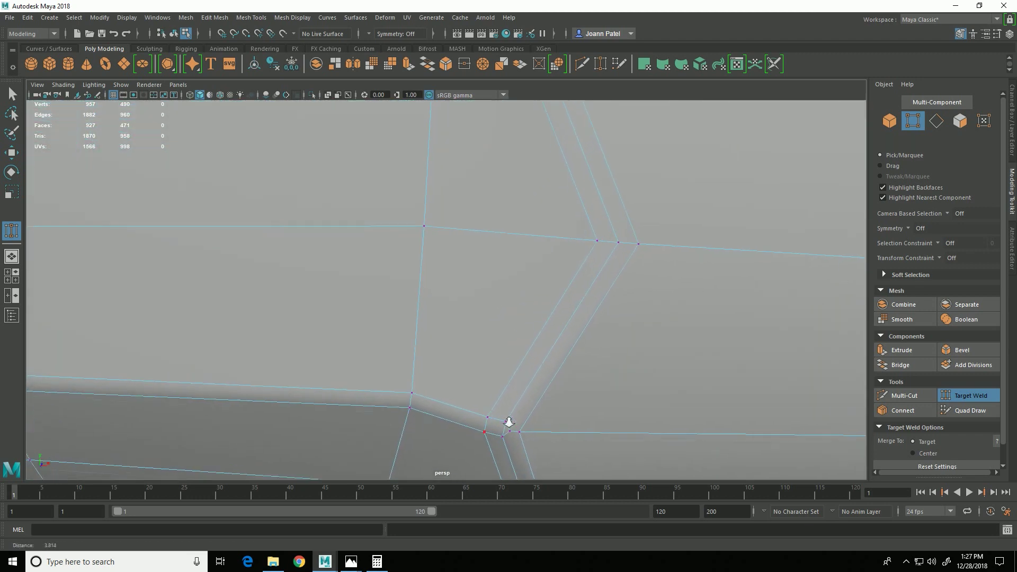
alt+drag(562, 253, 562, 294)
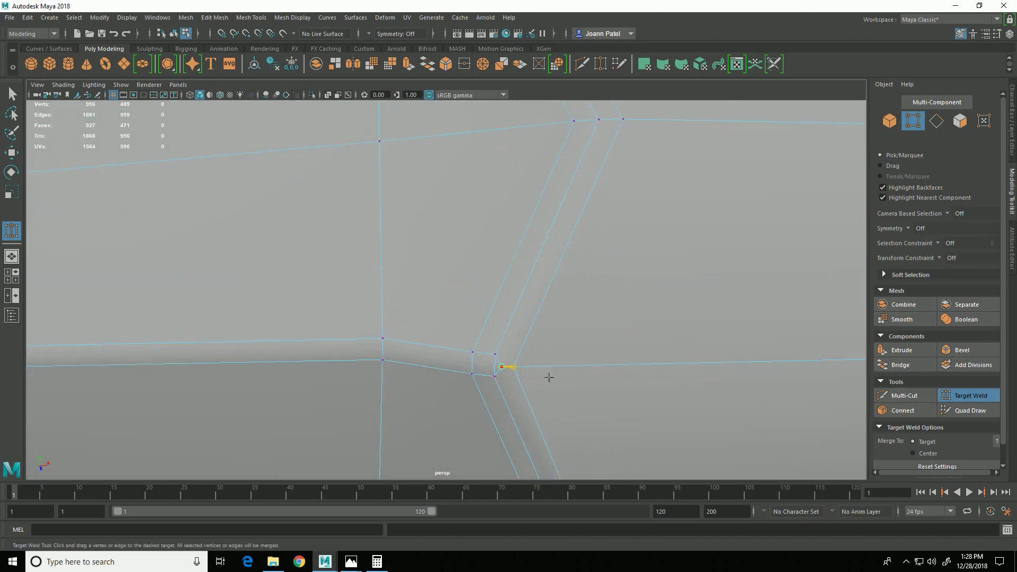
drag(548, 377, 551, 377)
alt+right_drag(695, 306, 523, 286)
alt+drag(523, 280, 464, 369)
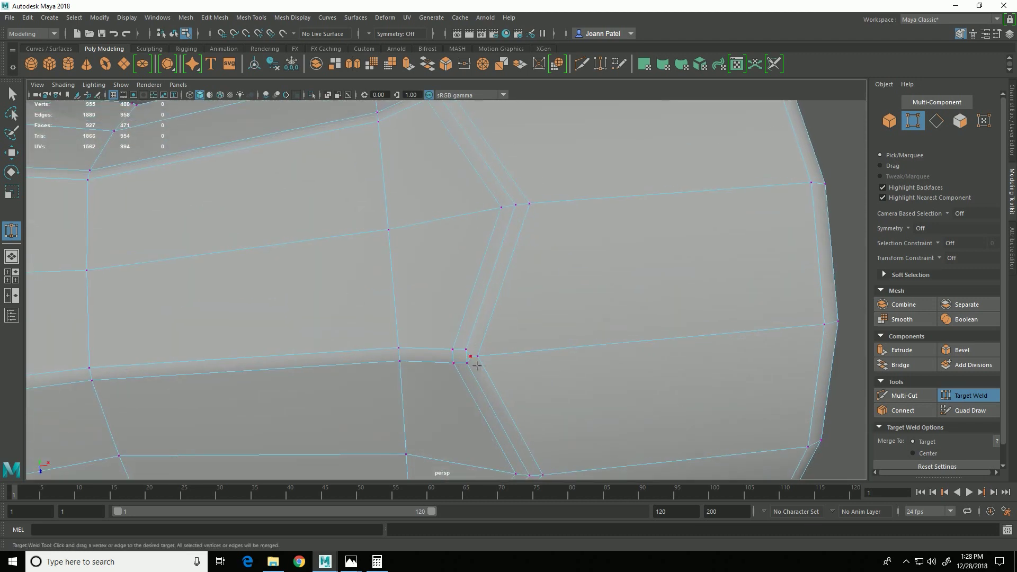
Weld the stray vertices at the remaining row corners around the bevel band to their outer neighbours.
alt+drag(476, 254, 472, 309)
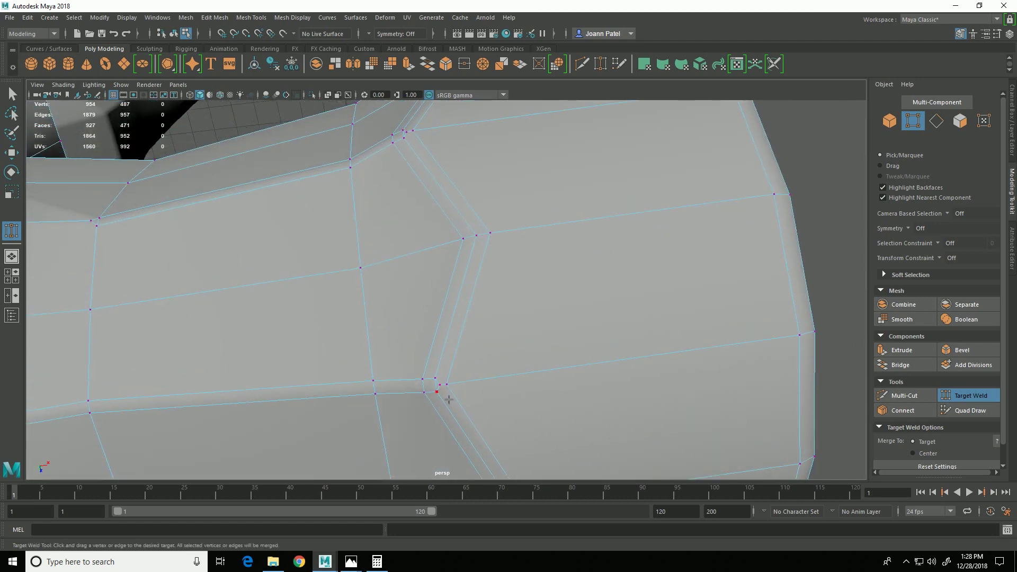
alt+drag(476, 237, 508, 448)
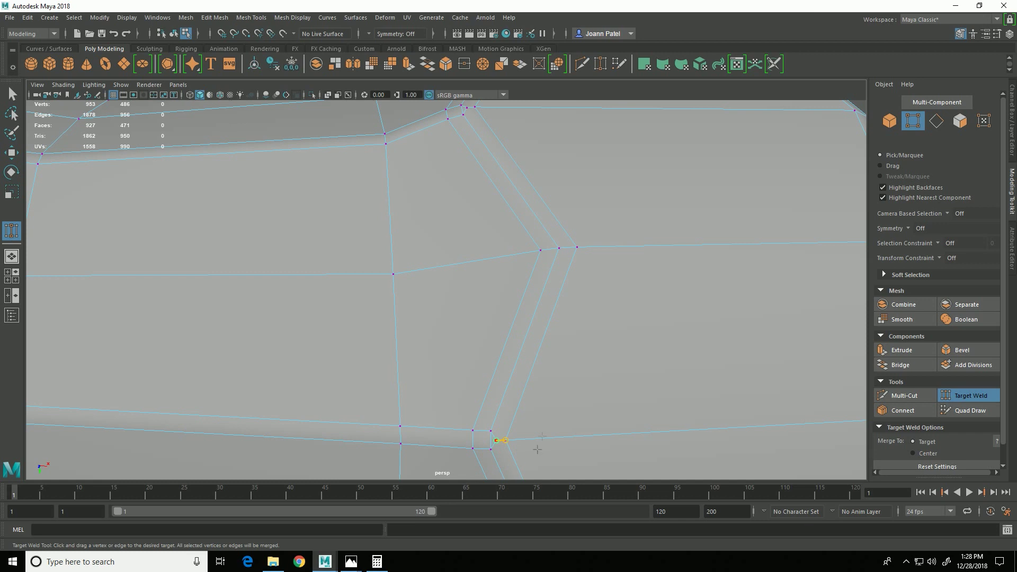
alt+drag(552, 241, 550, 301)
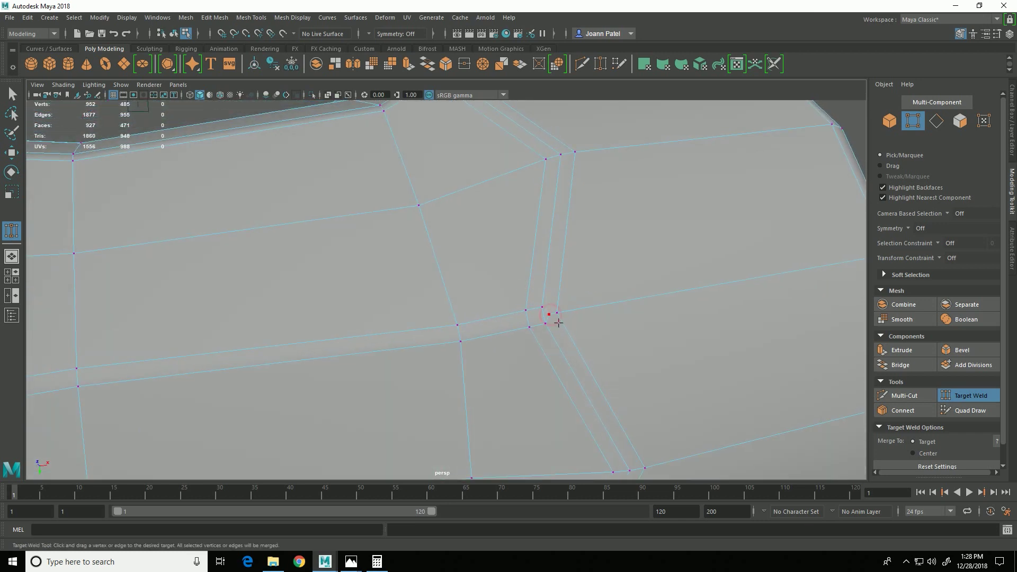
alt+drag(542, 206, 561, 279)
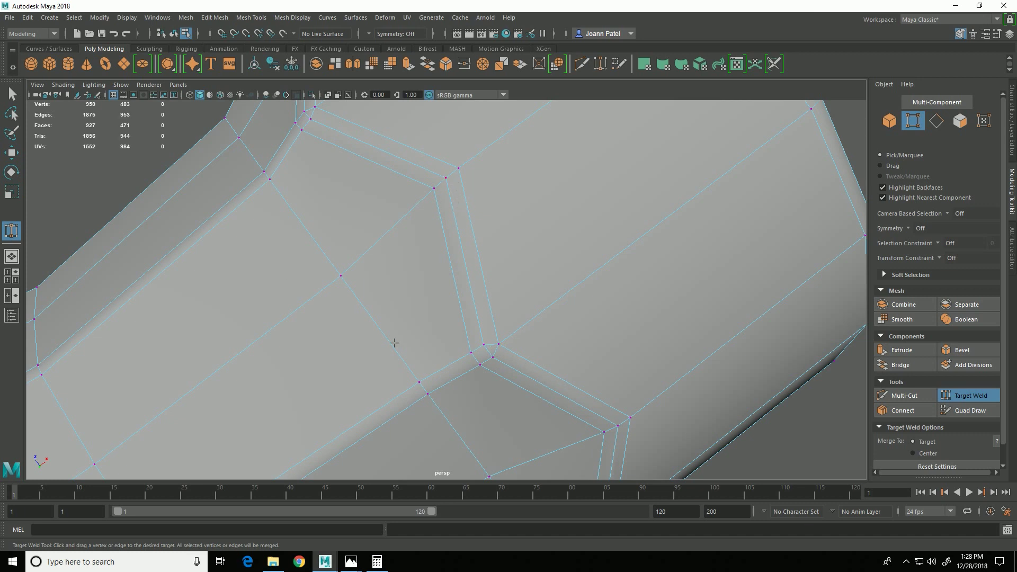
Examine the beveled neck rows from the striking head to the hammer body for leftover stray vertices.
alt+drag(398, 347, 613, 322)
scroll(613, 323, down, 5)
alt+middle_drag(613, 322, 498, 313)
alt+drag(498, 313, 496, 235)
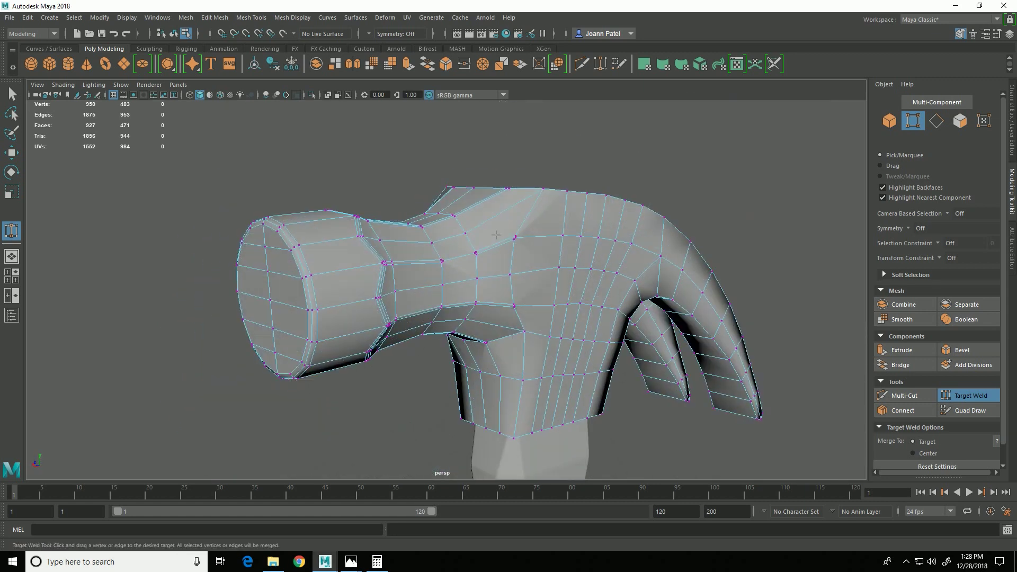
scroll(514, 306, up, 10)
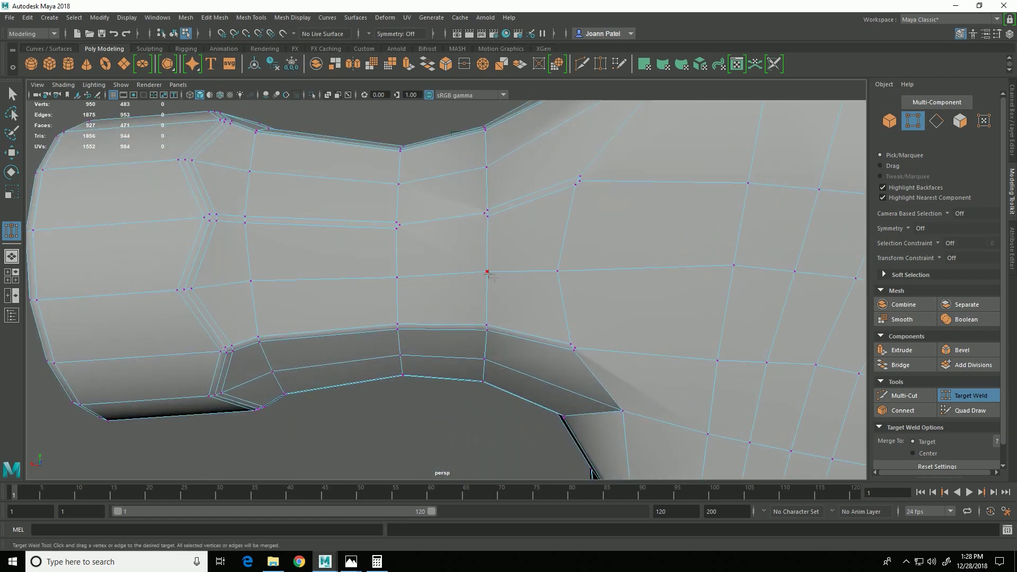
alt+middle_drag(490, 276, 423, 349)
scroll(470, 351, up, 4)
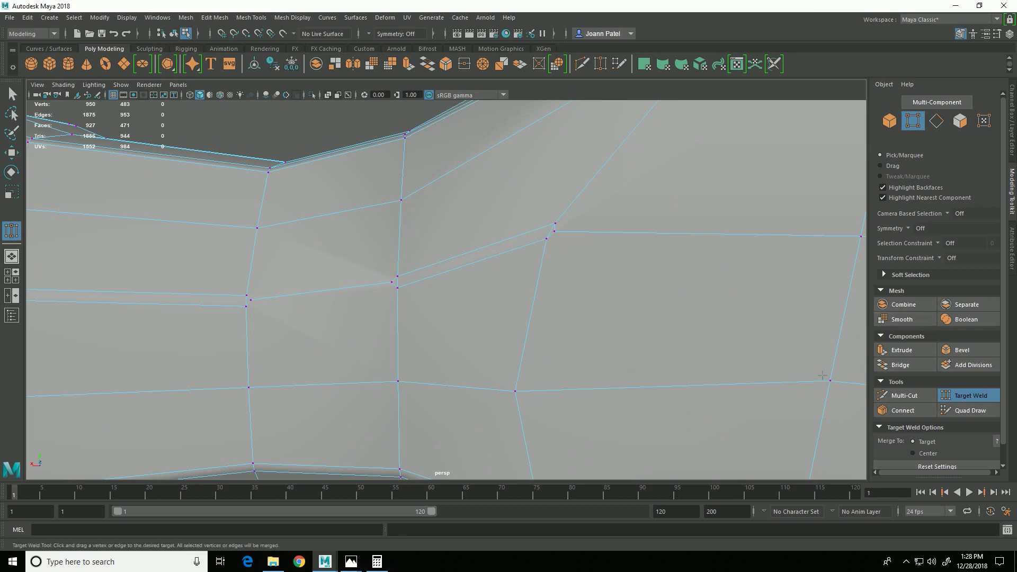
Target Weld the stray vertices where the neck's bevel band ends near the hammer body, merging to center.
mouse_move(468, 345)
alt+mouse_down()
mouse_move(561, 370)
mouse_move(536, 352)
mouse_move(475, 362)
alt+mouse_up()
alt+drag(541, 438, 646, 459)
alt+middle_drag(438, 444, 434, 347)
alt+right_drag(431, 342, 861, 429)
alt+right_drag(642, 378, 205, 334)
alt+drag(205, 334, 593, 371)
alt+right_drag(599, 371, 811, 377)
alt+drag(689, 378, 535, 353)
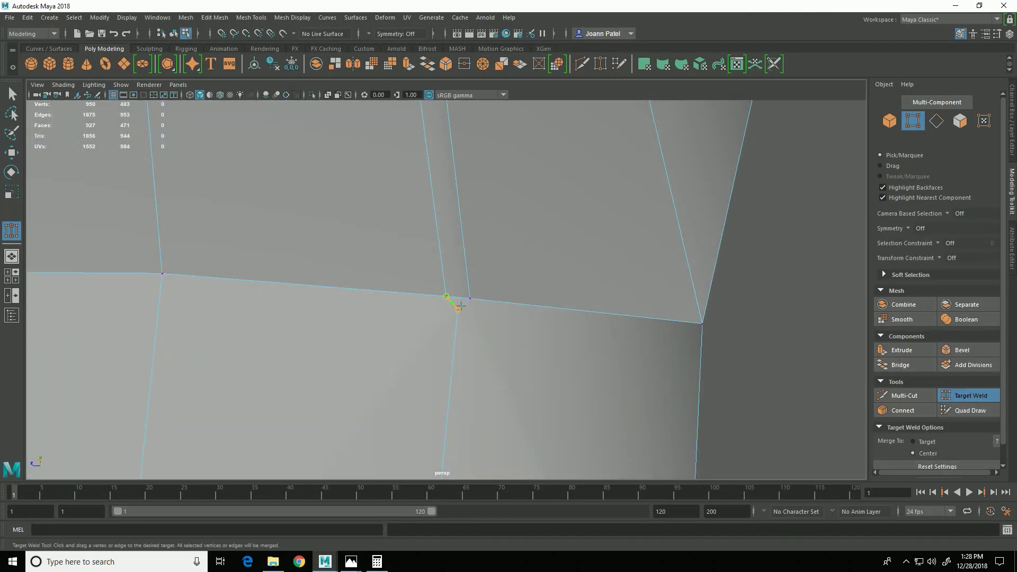
drag(484, 304, 483, 304)
Target Weld the leftover vertices at the matching band end on the opposite side, merging to target, and exit the tool.
alt+drag(547, 331, 440, 286)
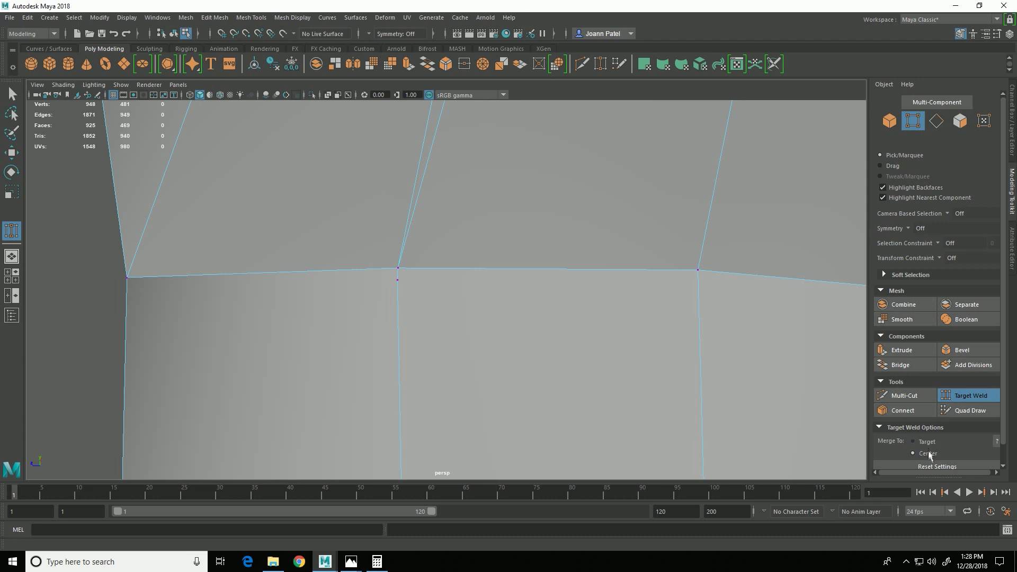
click(925, 442)
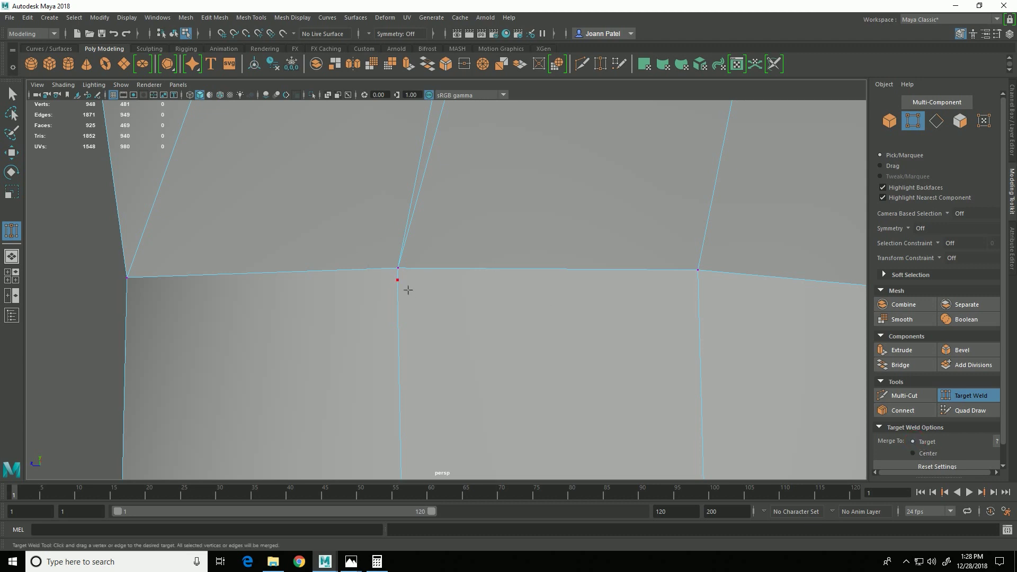
alt+drag(663, 306, 567, 312)
alt+drag(566, 312, 465, 401)
click(986, 399)
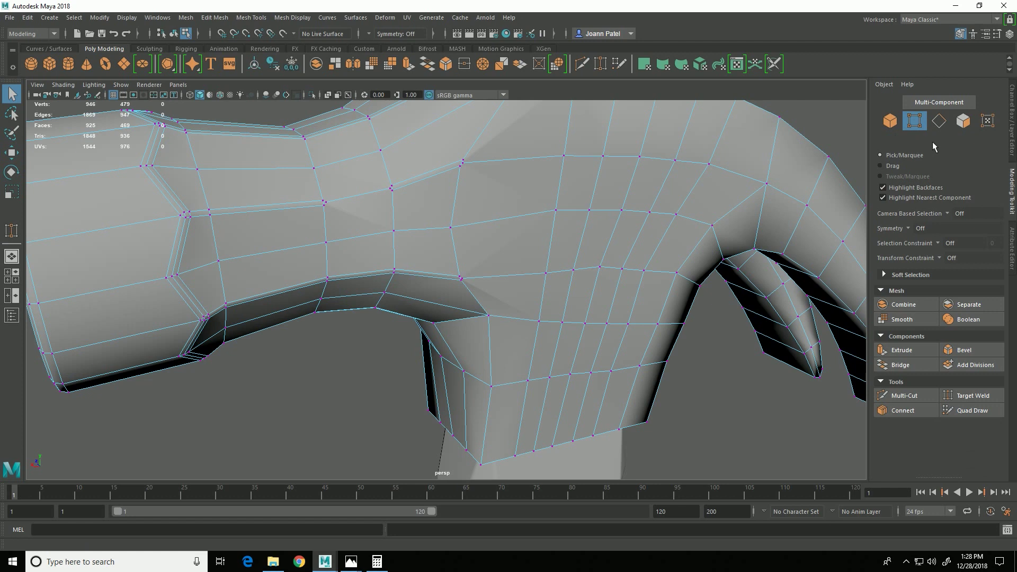
Select the edge loops around the front of the hammer body and along its upper side ridges.
click(939, 121)
scroll(539, 339, down, 4)
alt+drag(539, 341, 522, 363)
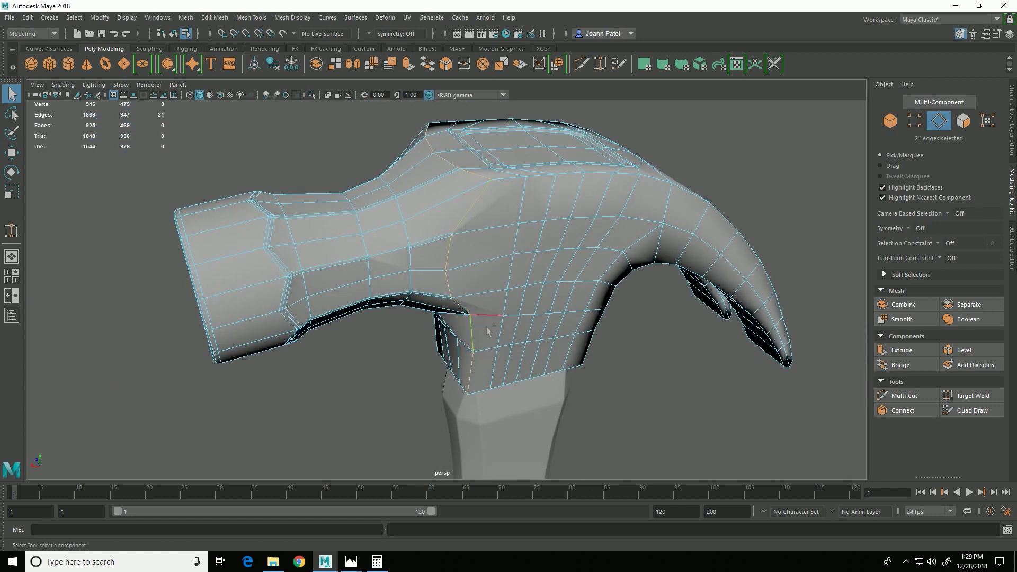
alt+drag(411, 263, 410, 339)
alt+drag(463, 382, 533, 230)
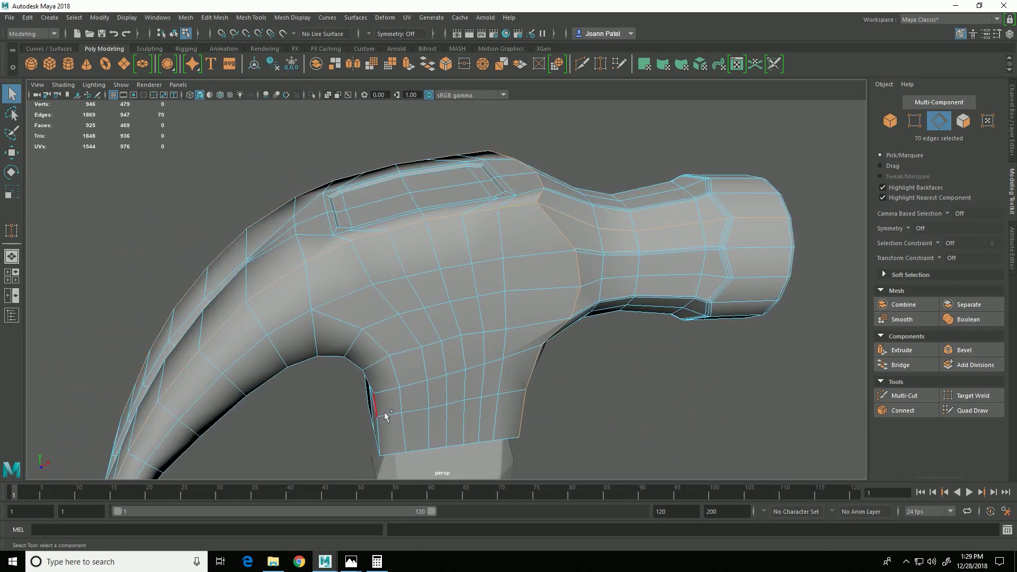
Add the edges outlining the handle socket's rear, the claw undersides, the claw fork and the claw tips to the selection.
alt+drag(384, 435, 375, 385)
alt+drag(389, 291, 432, 365)
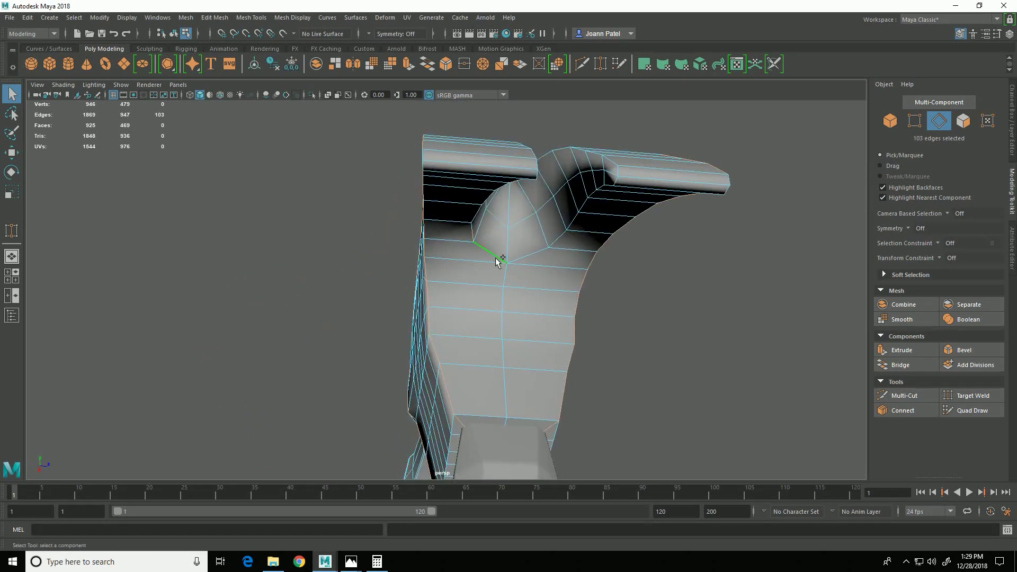
shift+double_click(532, 261)
shift+click(724, 180)
alt+drag(710, 204, 530, 212)
shift+click(237, 261)
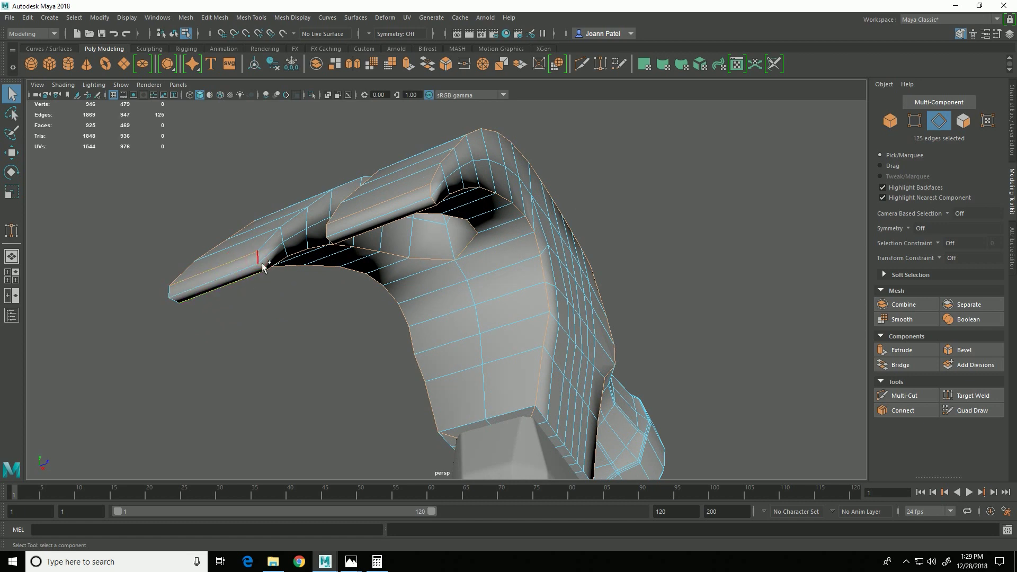
shift+click(180, 303)
Deselect the lengthwise edges running along the neck and striking head on the near side.
alt+drag(185, 307, 325, 357)
alt+drag(534, 319, 427, 402)
alt+drag(256, 434, 448, 353)
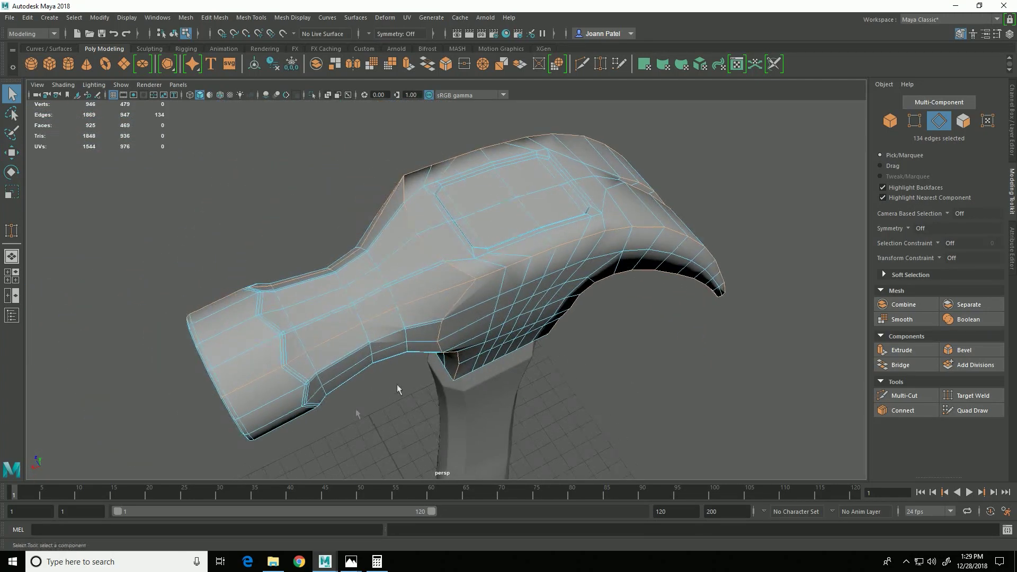
ctrl+click(335, 342)
scroll(249, 389, up, 4)
alt+middle_drag(243, 373, 284, 333)
shift+click(285, 333)
shift+click(266, 346)
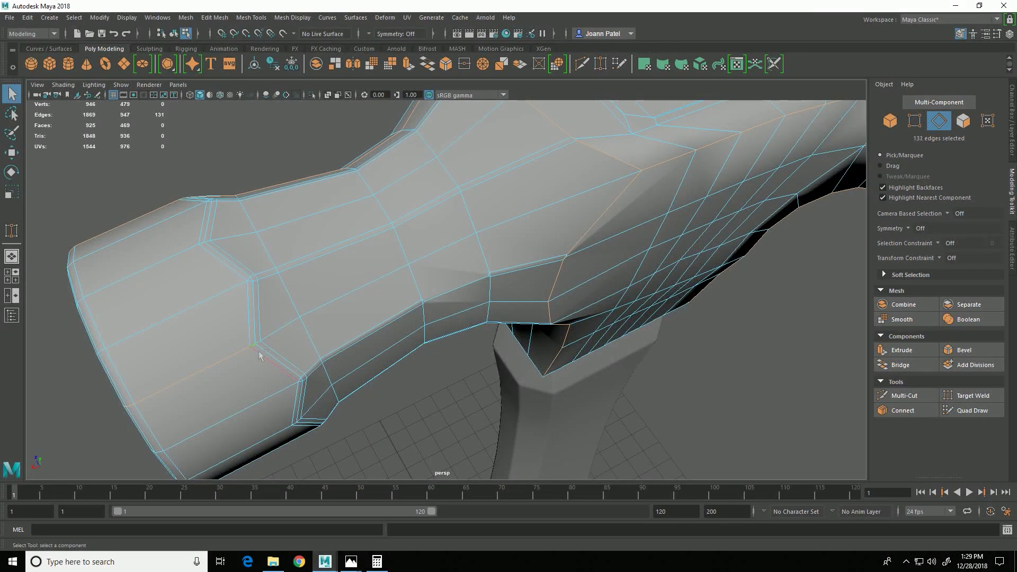
ctrl+click(244, 362)
Deselect the edges across the striking face and along the far side of the striking head.
alt+drag(246, 365, 506, 279)
ctrl+click(486, 239)
ctrl+click(477, 249)
ctrl+click(329, 226)
alt+drag(330, 225, 567, 323)
ctrl+click(602, 313)
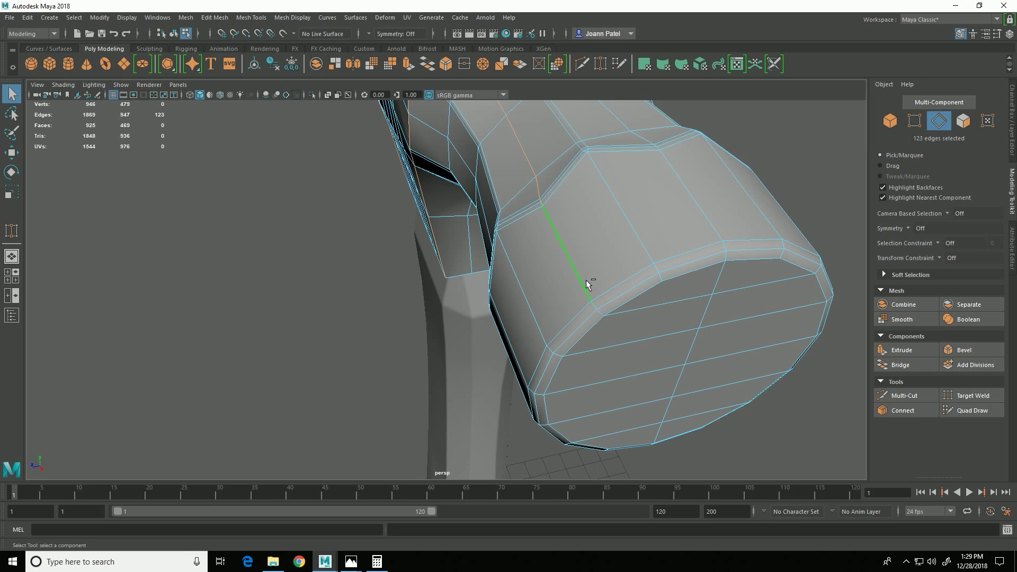
ctrl+click(586, 281)
alt+drag(535, 308, 558, 323)
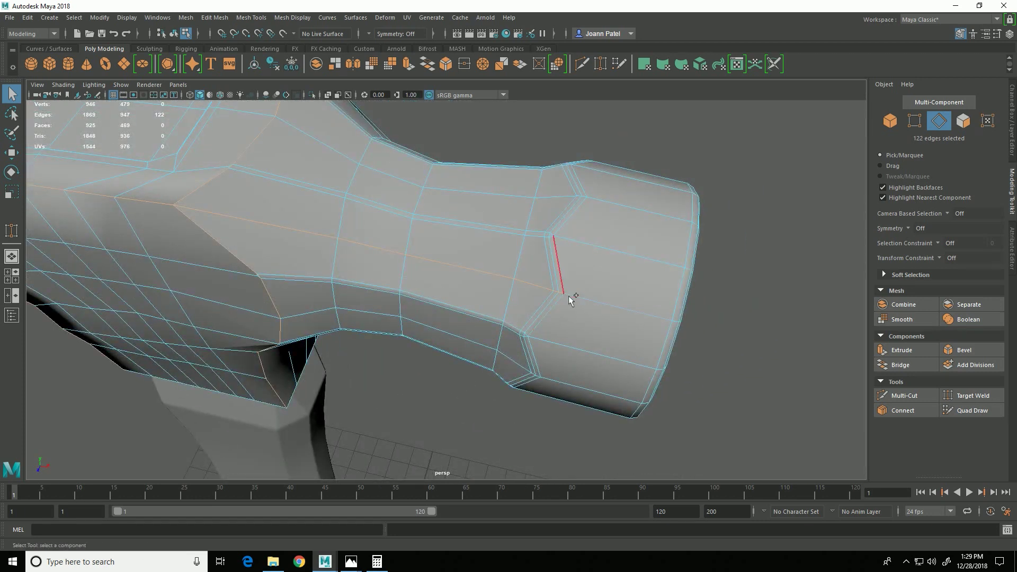
Deselect the remaining lengthwise neck edges between the collar and the front edge of the hammer body.
shift+click(563, 295)
scroll(563, 295, up, 5)
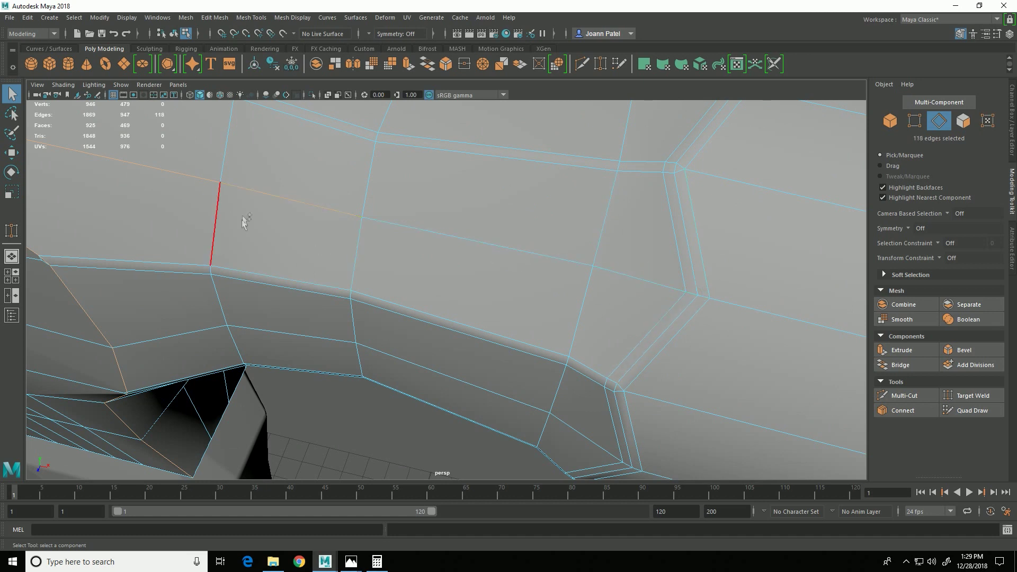
ctrl+click(265, 200)
ctrl+click(210, 177)
scroll(495, 284, down, 5)
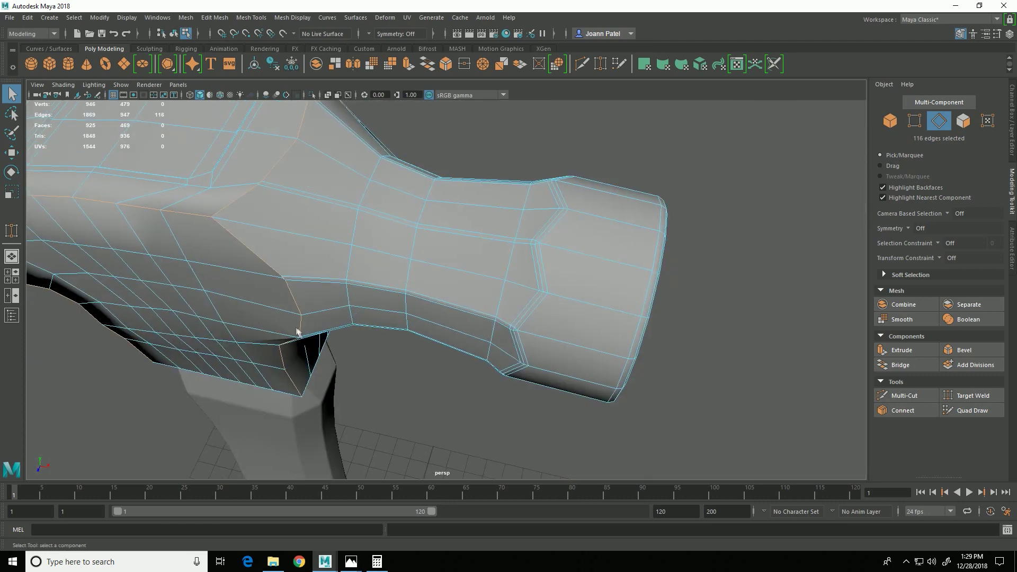
Add the missing edges at the claw fork to the edge selection.
alt+drag(300, 332, 559, 365)
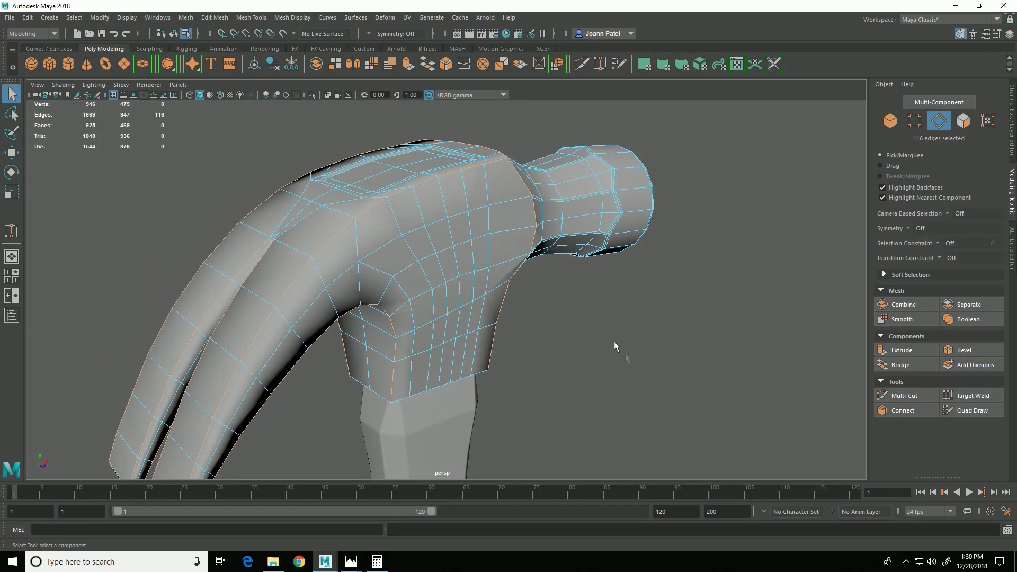
alt+drag(620, 354, 729, 362)
scroll(623, 344, up, 5)
alt+middle_drag(631, 316, 587, 345)
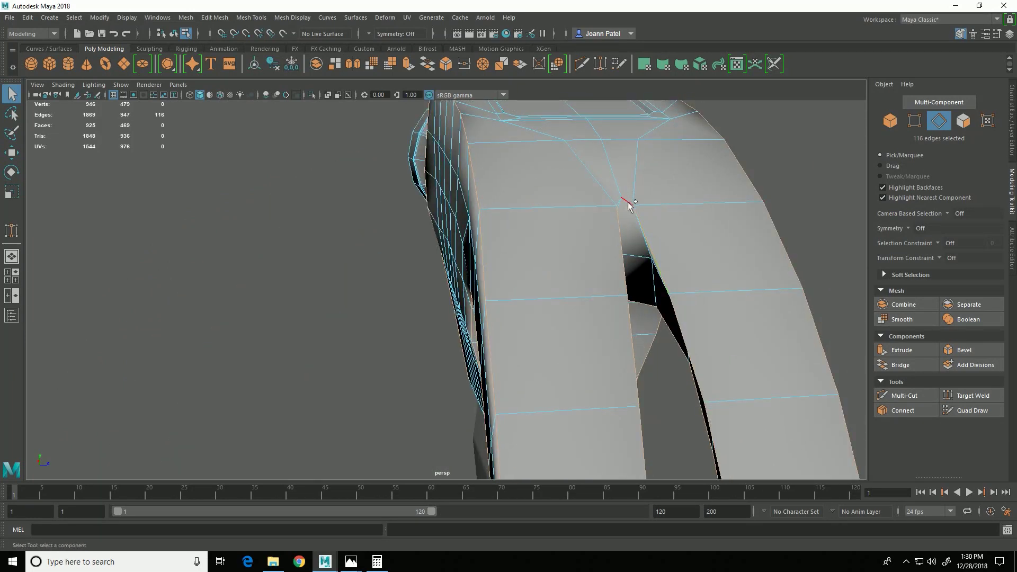
alt+drag(625, 207, 663, 402)
shift+click(522, 246)
Bevel the selected body and claw edges with a Fraction of 1.
alt+drag(807, 371, 832, 387)
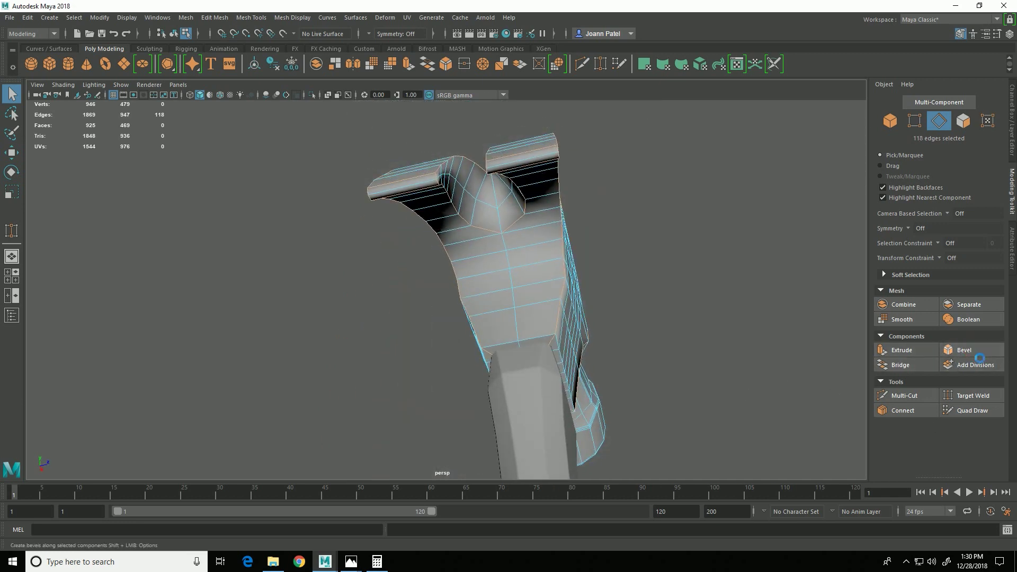
alt+drag(557, 343, 392, 371)
alt+right_drag(434, 403, 771, 427)
alt+middle_drag(601, 413, 676, 311)
middle_drag(736, 332, 742, 333)
alt+drag(661, 381, 597, 370)
alt+right_drag(597, 370, 566, 386)
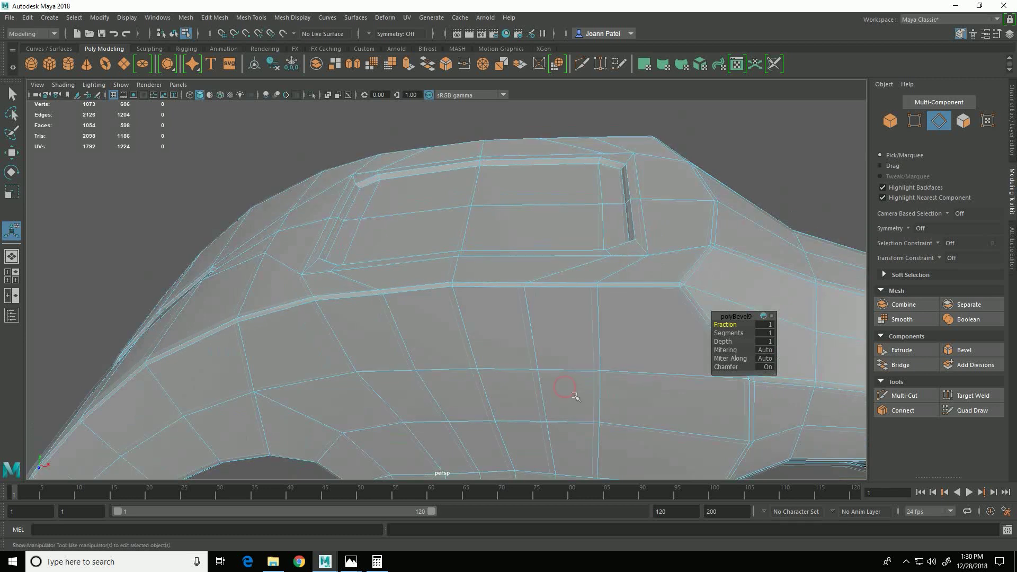
Check the bevel's width around the hammer body and set its Fraction to 1.2.
alt+drag(588, 390, 561, 394)
alt+middle_drag(575, 394, 472, 398)
alt+right_drag(471, 398, 616, 428)
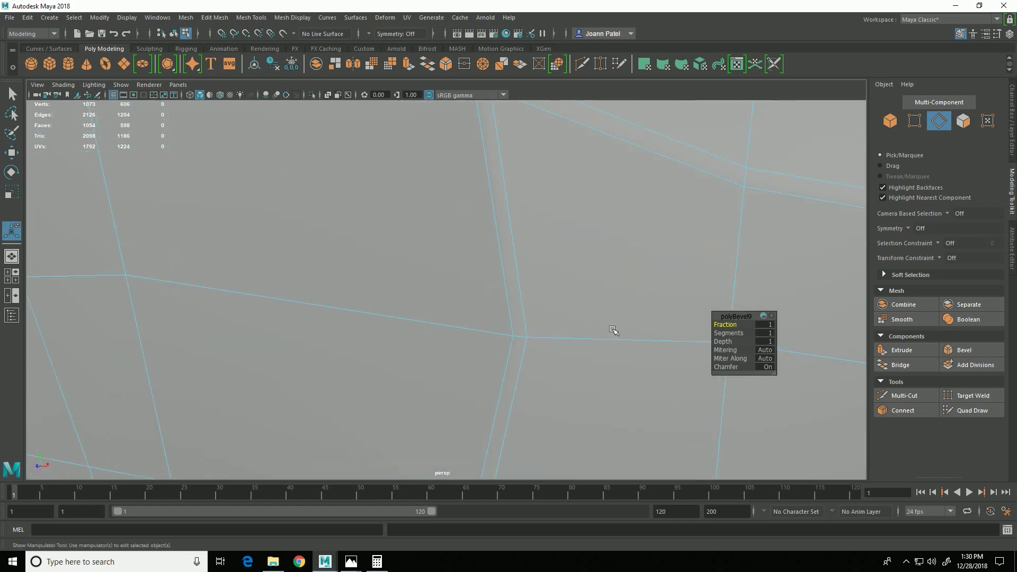
alt+right_drag(589, 319, 564, 394)
alt+drag(564, 393, 551, 442)
alt+middle_drag(545, 437, 499, 372)
alt+drag(499, 371, 536, 418)
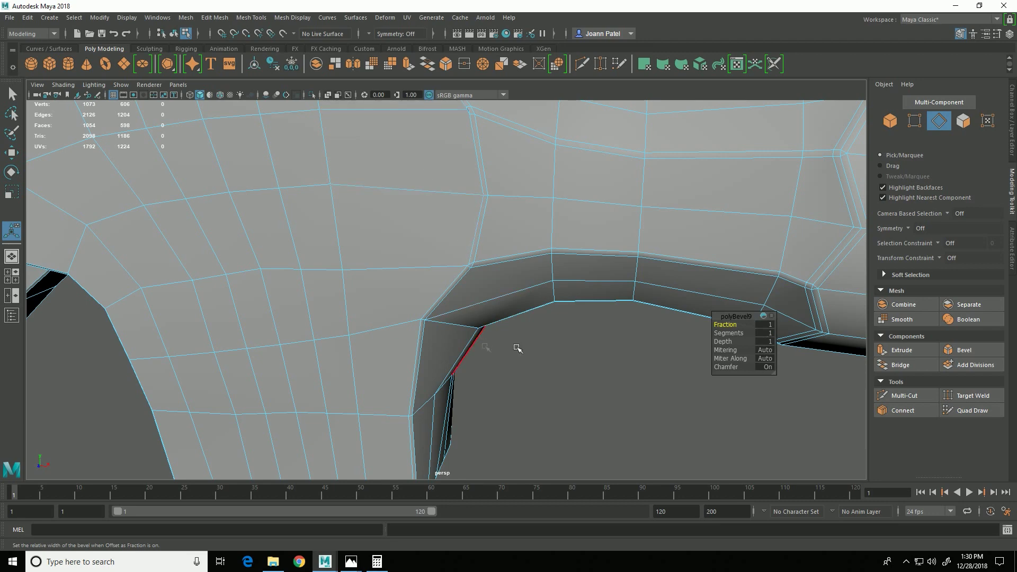
alt+right_drag(569, 380, 504, 371)
alt+drag(504, 370, 554, 422)
alt+right_drag(554, 424, 538, 427)
alt+drag(545, 426, 521, 441)
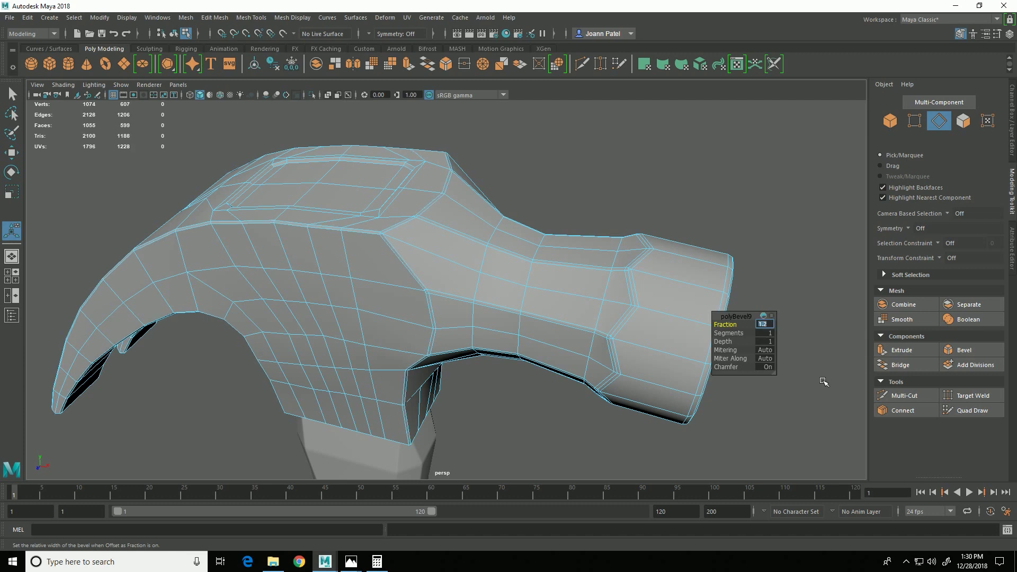
Examine the beveled edges around the hammer body and neck junction for gaps and stray vertices.
alt+right_drag(150, 340, 338, 392)
alt+drag(338, 393, 383, 402)
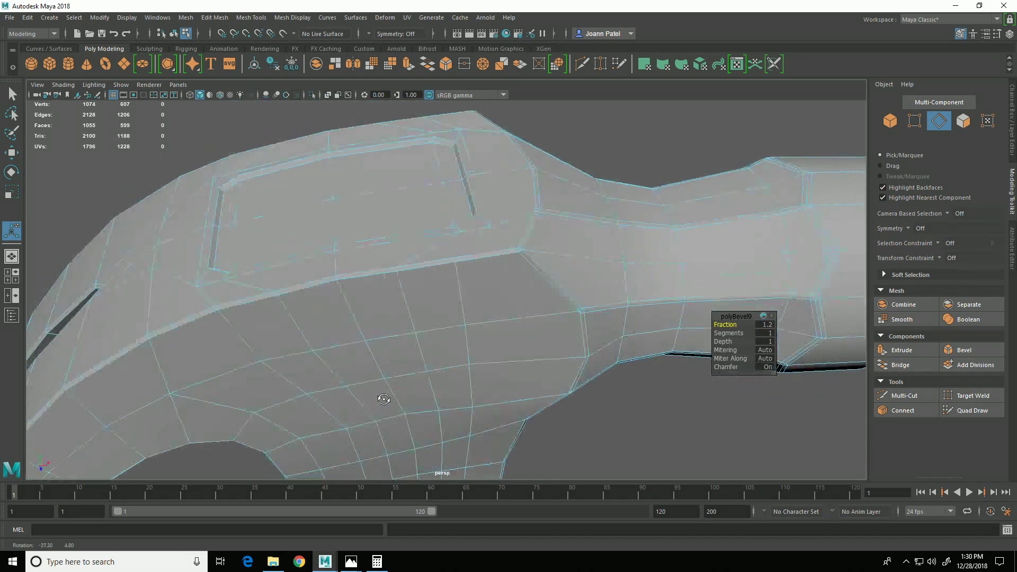
alt+middle_drag(383, 403, 543, 339)
alt+right_drag(543, 339, 475, 425)
alt+drag(474, 425, 413, 423)
alt+right_drag(518, 416, 400, 396)
alt+middle_drag(450, 355, 325, 414)
alt+drag(633, 418, 492, 424)
alt+right_drag(530, 445, 486, 316)
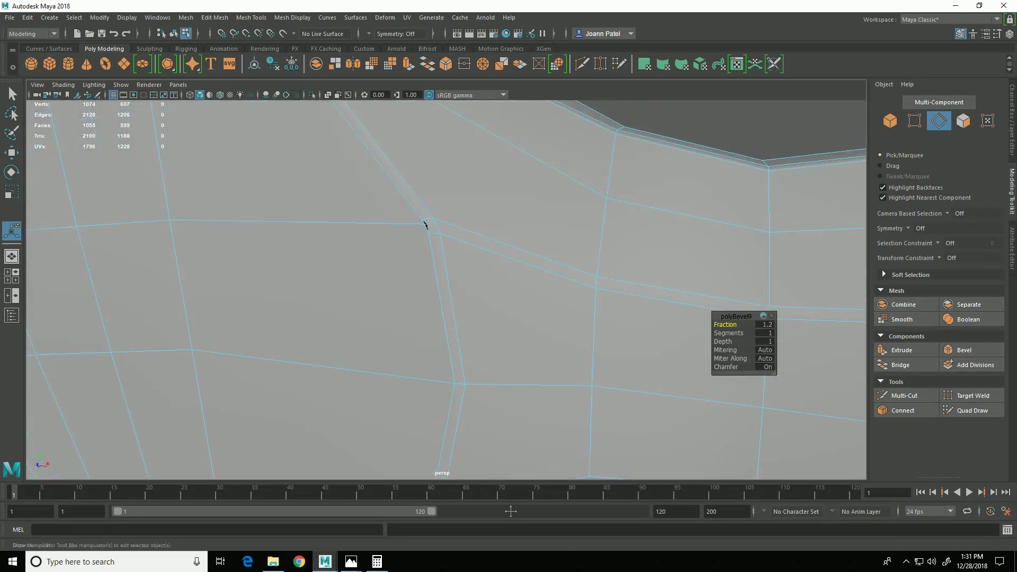
Target Weld the gap vertices at the upper body-neck bevel corner, merging to center and the leftover vertex to target.
alt+middle_drag(486, 316, 554, 404)
alt+right_drag(485, 366, 529, 380)
click(984, 398)
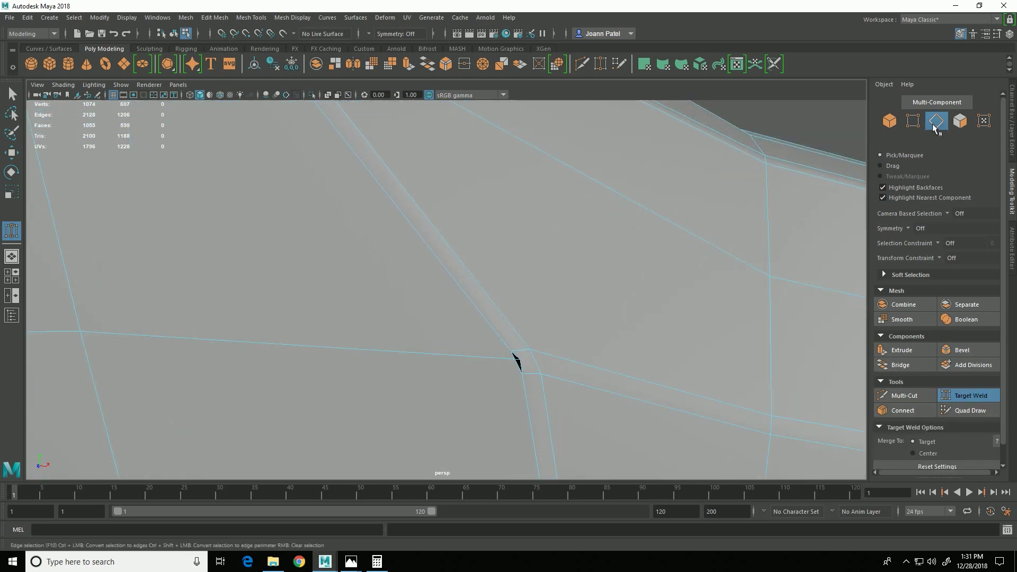
click(914, 126)
alt+right_drag(449, 336, 504, 363)
alt+middle_drag(504, 363, 476, 332)
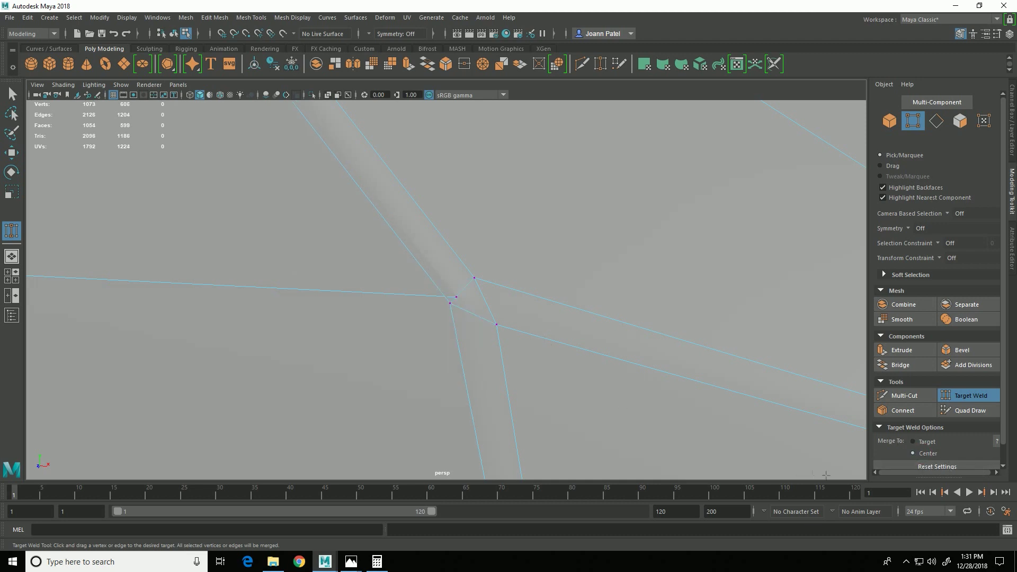
click(928, 442)
drag(438, 333, 448, 329)
Weld the stray vertices at the lower body-neck bevel corner on the same side, merging to target.
alt+right_drag(640, 439, 366, 354)
alt+drag(432, 352, 432, 394)
alt+right_drag(393, 387, 654, 425)
mouse_move(571, 318)
alt+middle_down()
mouse_move(515, 379)
mouse_move(555, 329)
alt+middle_up()
alt+right_drag(460, 345, 522, 355)
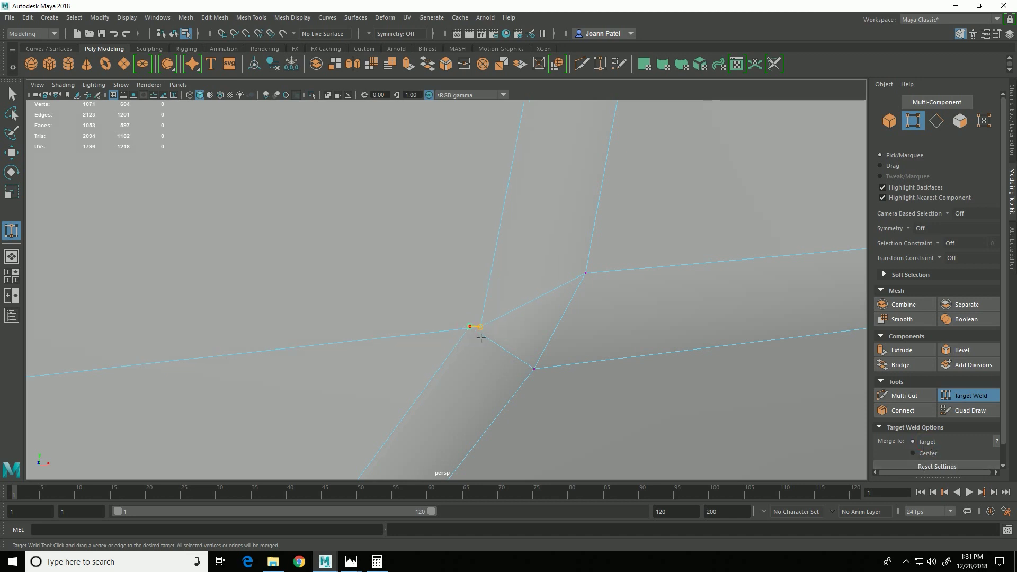
Close the gap at the opposite side's lower body-neck bevel corner by welding to center, switching to target for the leftover vertex.
alt+right_drag(661, 374, 526, 443)
alt+drag(526, 443, 286, 427)
alt+right_drag(286, 427, 672, 449)
alt+middle_drag(383, 381, 642, 279)
alt+right_drag(468, 342, 584, 414)
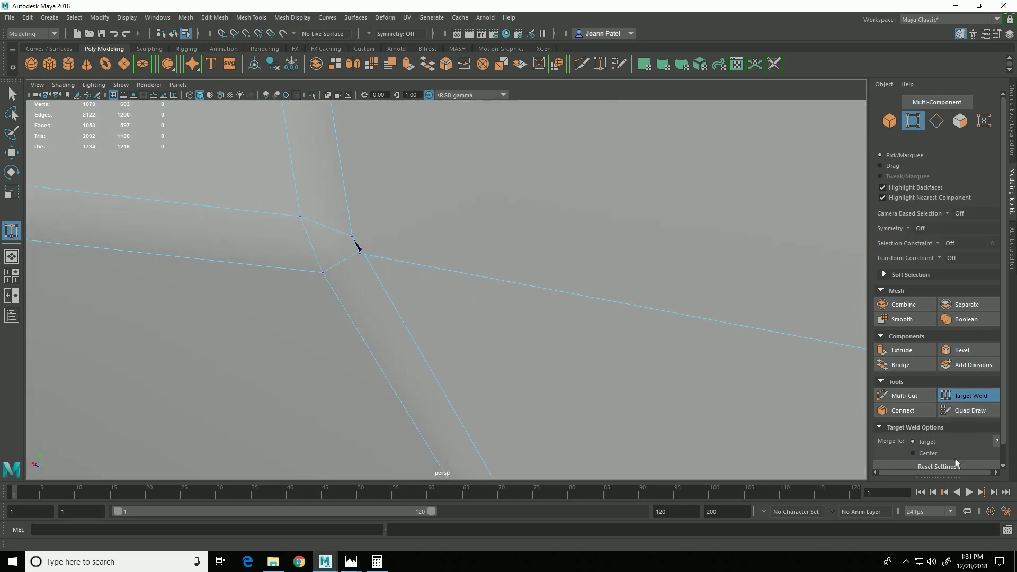
click(925, 453)
drag(366, 264, 366, 264)
click(927, 442)
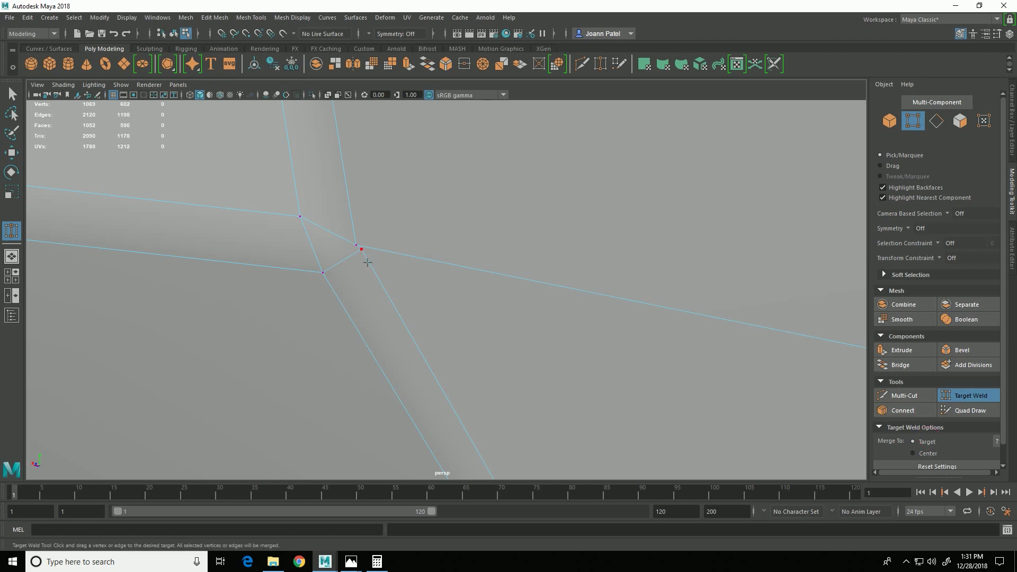
Weld the gap vertices closed at the upper body-neck bevel corner on the opposite side.
alt+right_drag(693, 355, 559, 339)
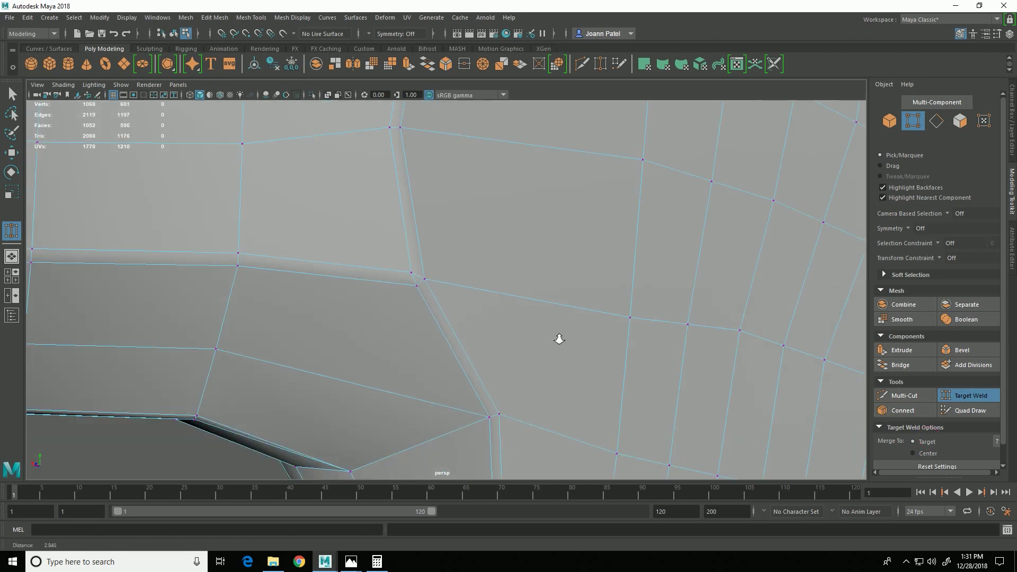
alt+drag(461, 265, 472, 381)
alt+right_drag(385, 376, 448, 217)
alt+drag(448, 218, 426, 178)
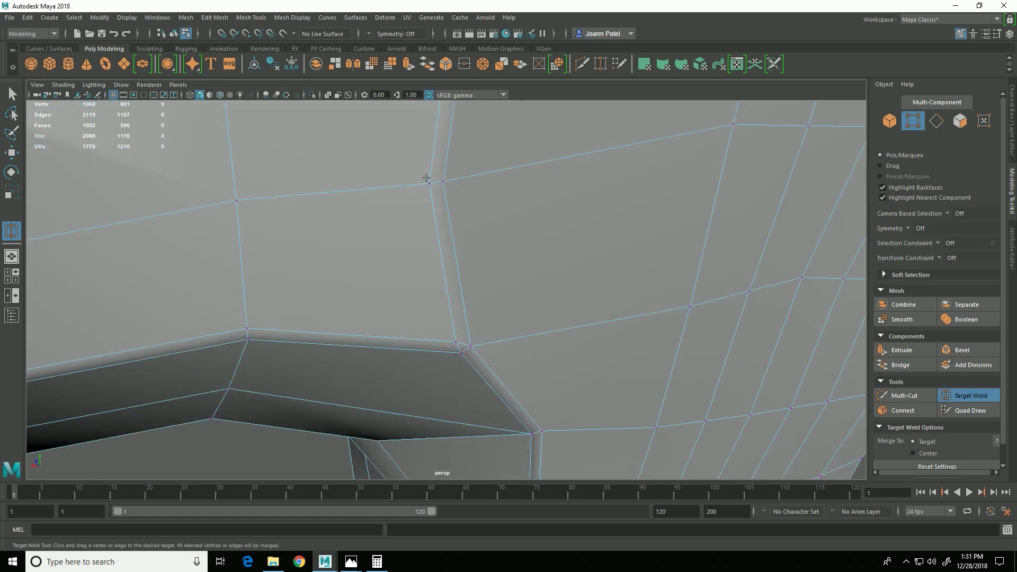
alt+middle_drag(425, 178, 420, 549)
alt+drag(420, 477, 393, 395)
alt+right_drag(424, 418, 826, 461)
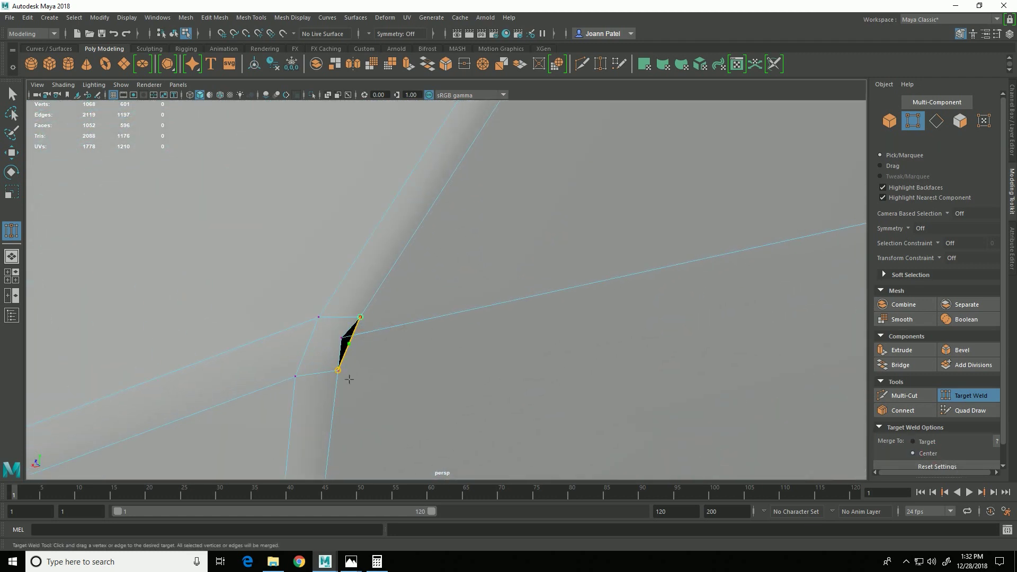
drag(349, 380, 350, 342)
drag(367, 363, 367, 363)
Weld the gap vertices at the bevel corner on the body's top front edge, merging to center.
alt+right_drag(662, 374, 456, 332)
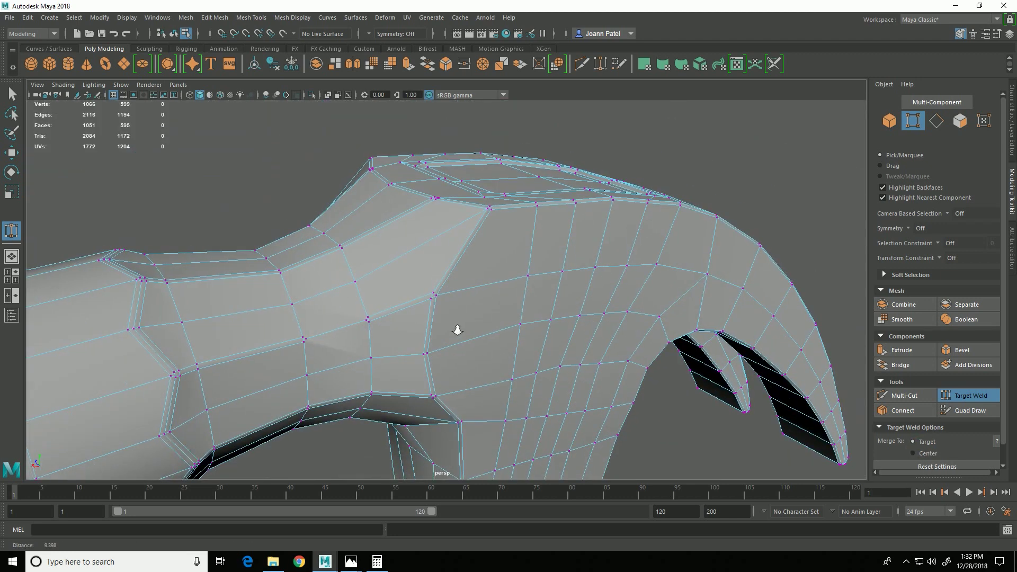
alt+drag(456, 332, 385, 398)
alt+right_drag(307, 399, 954, 373)
alt+drag(373, 255, 248, 224)
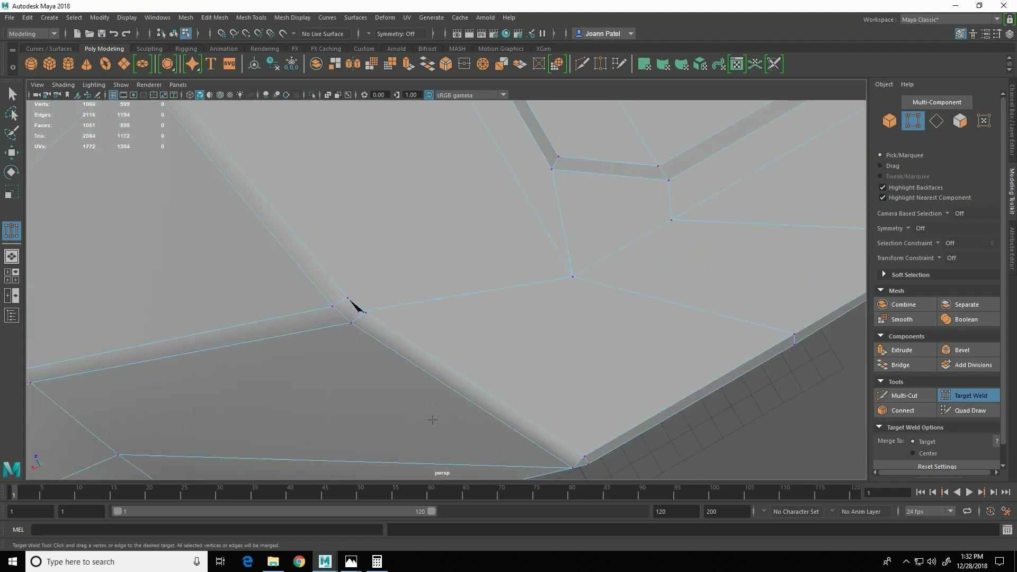
click(927, 454)
Weld the gap vertices at the next bevel corner on the body's top edge beside the recessed panel, merging to target.
alt+middle_drag(147, 201, 322, 409)
alt+middle_drag(325, 284, 380, 386)
alt+middle_drag(201, 111, 297, 371)
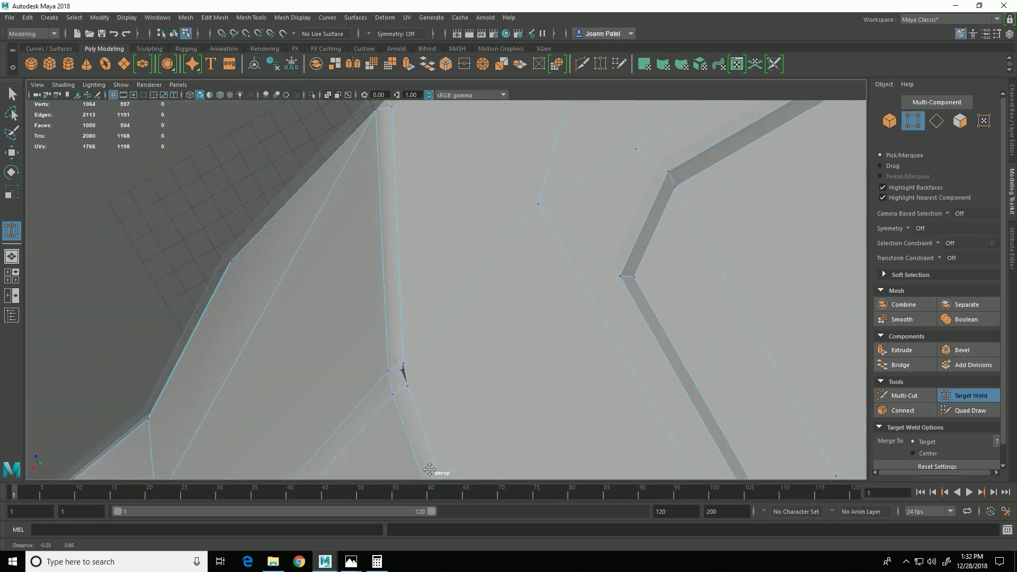
alt+right_drag(296, 369, 338, 357)
Weld the remaining gap vertices at the body's bevel corner beside the recessed panel, merging to center.
click(928, 453)
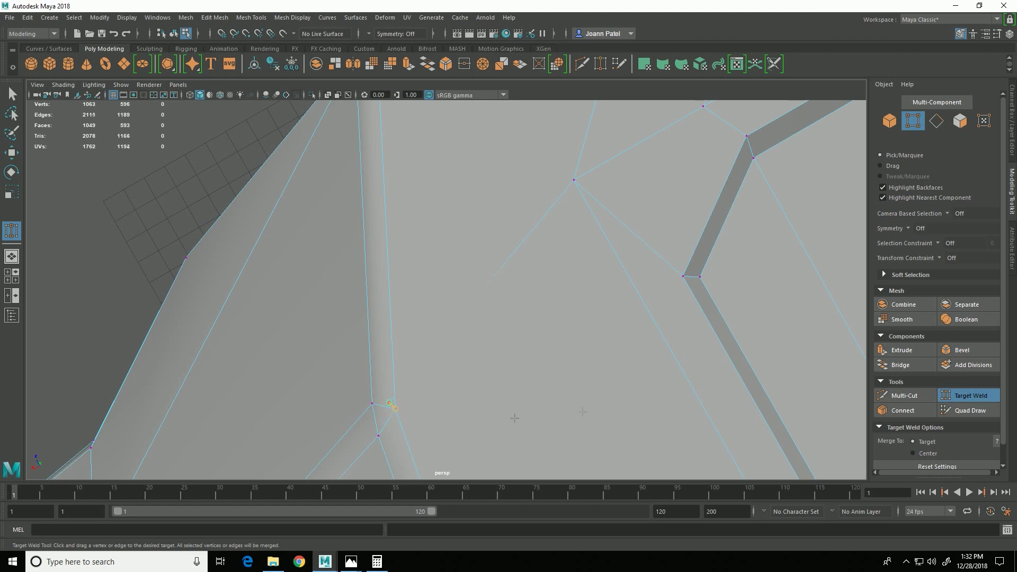
alt+drag(582, 411, 493, 327)
alt+middle_drag(493, 327, 399, 298)
alt+drag(638, 378, 615, 393)
key(q)
alt+drag(795, 415, 604, 370)
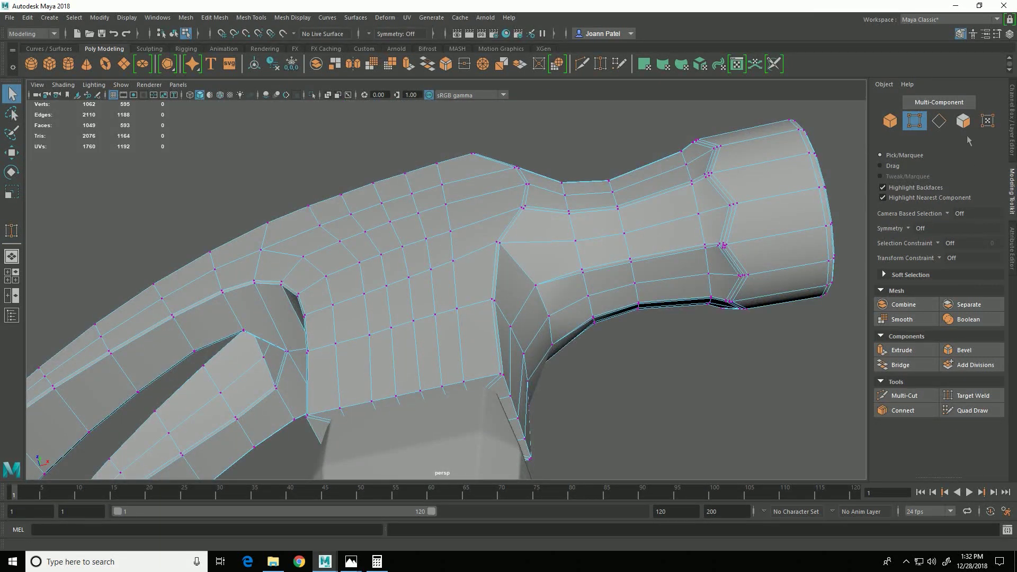
Bevel the bottom edge loop of the head around the handle opening with a fraction of 1 and an added segment.
key(F10)
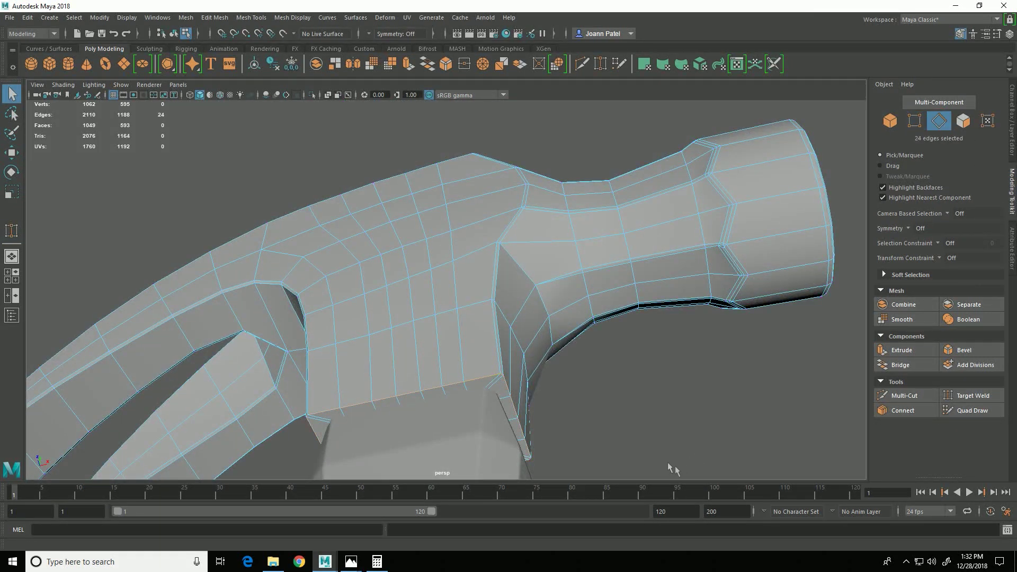
alt+drag(664, 462, 625, 487)
click(961, 350)
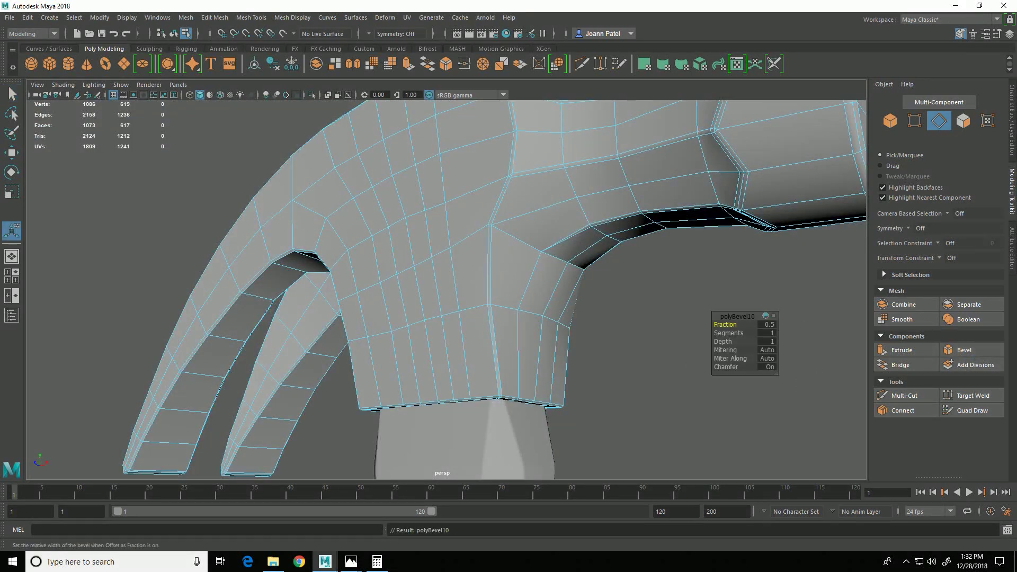
alt+drag(637, 431, 636, 380)
middle_drag(732, 333, 754, 334)
alt+drag(674, 381, 780, 341)
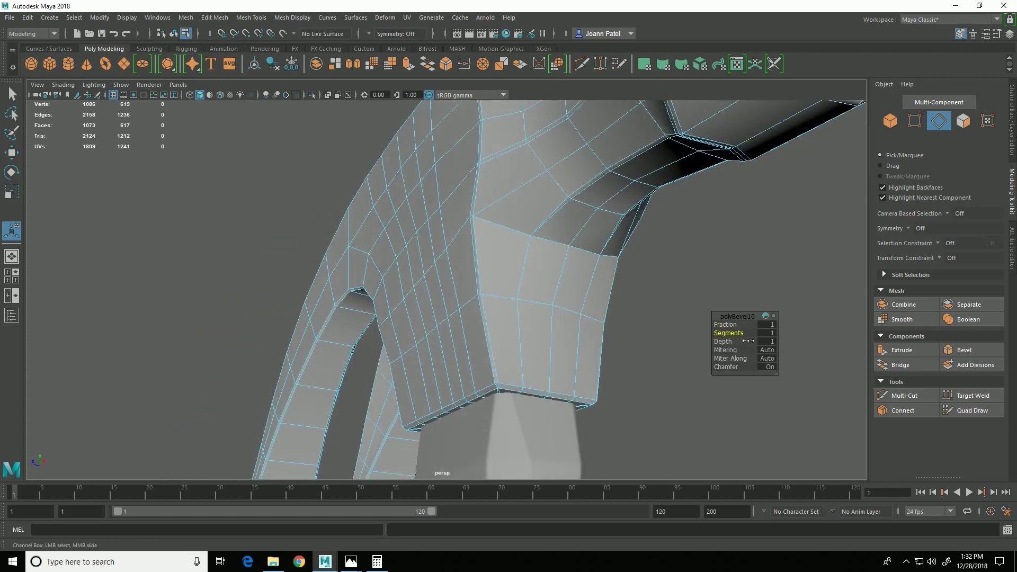
middle_drag(749, 341, 753, 341)
alt+drag(519, 435, 371, 451)
alt+right_drag(552, 384, 466, 382)
Select the paired bevel vertices on both side edges of the body's claw-side face and scale them slightly inward across the width.
click(890, 121)
alt+drag(614, 376, 522, 333)
scroll(438, 336, up, 5)
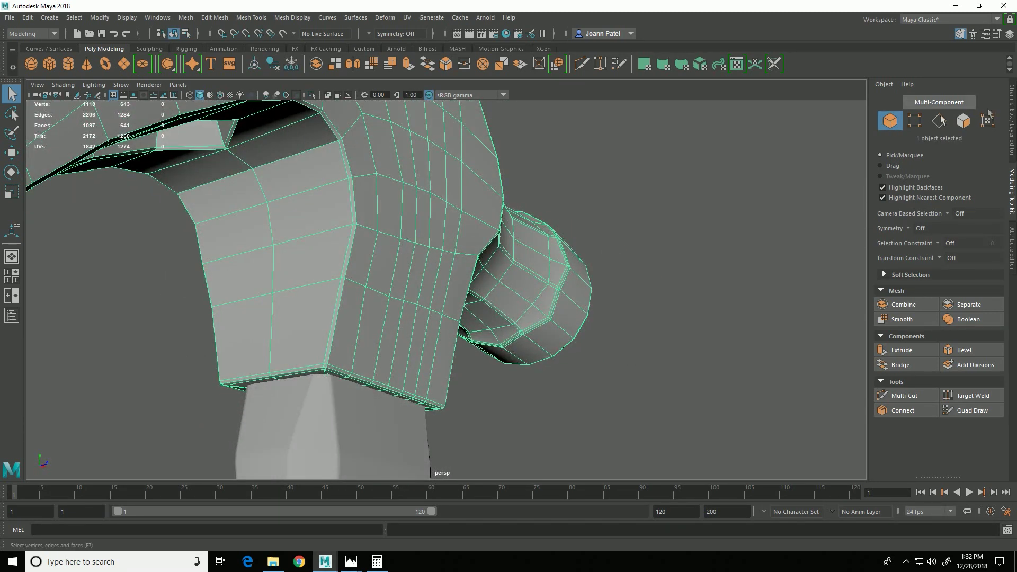
click(914, 121)
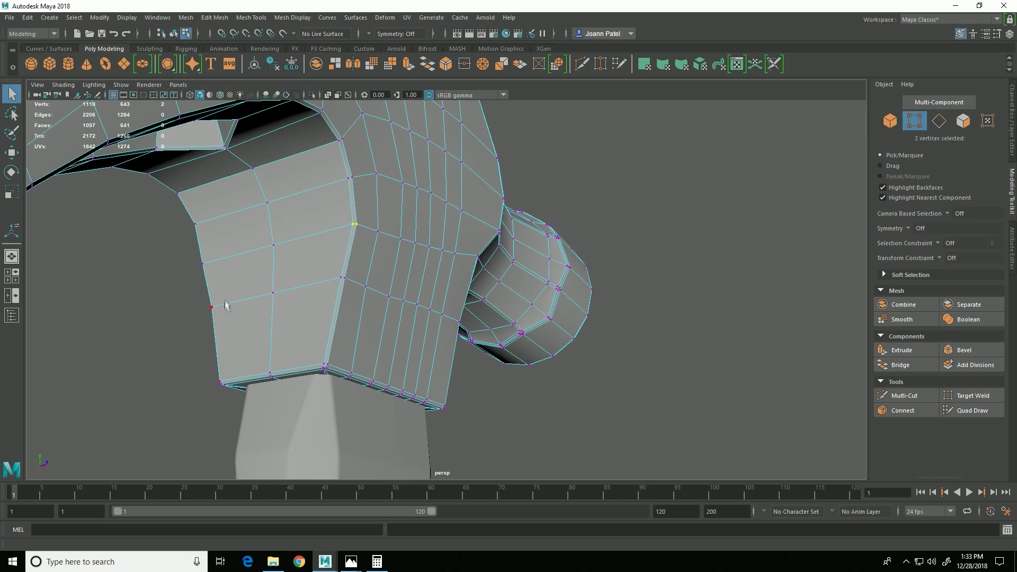
alt+drag(225, 308, 309, 267)
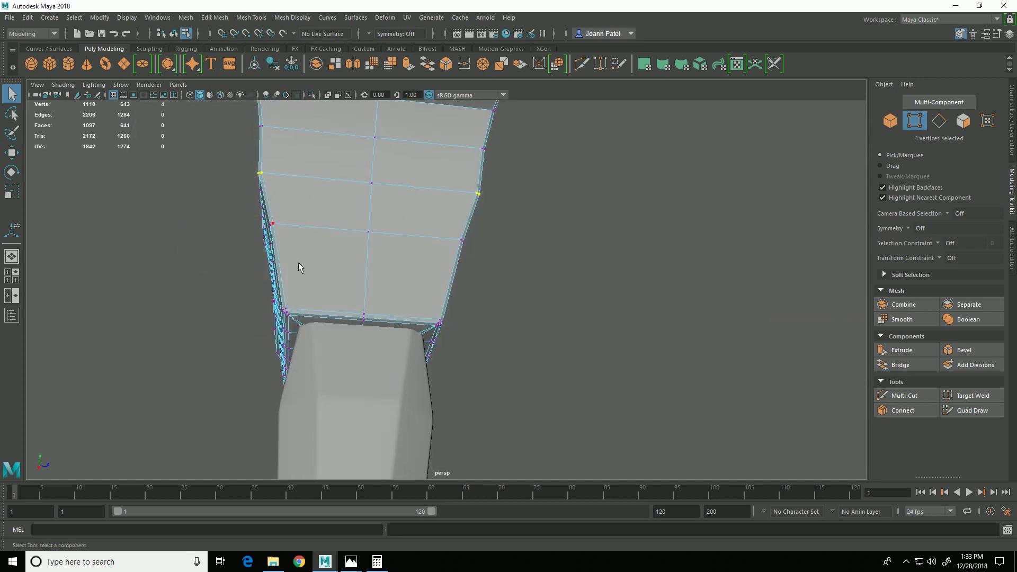
key(r)
drag(427, 195, 424, 195)
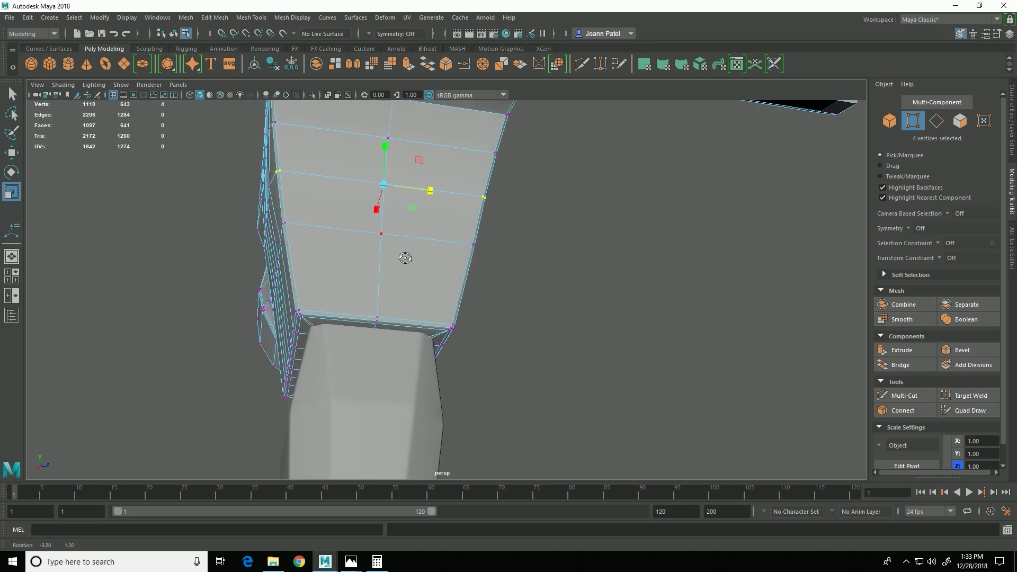
Scale the two opposite side vertices beside the body's claw-side face slightly closer together.
alt+drag(405, 258, 453, 201)
click(286, 195)
shift+click(443, 197)
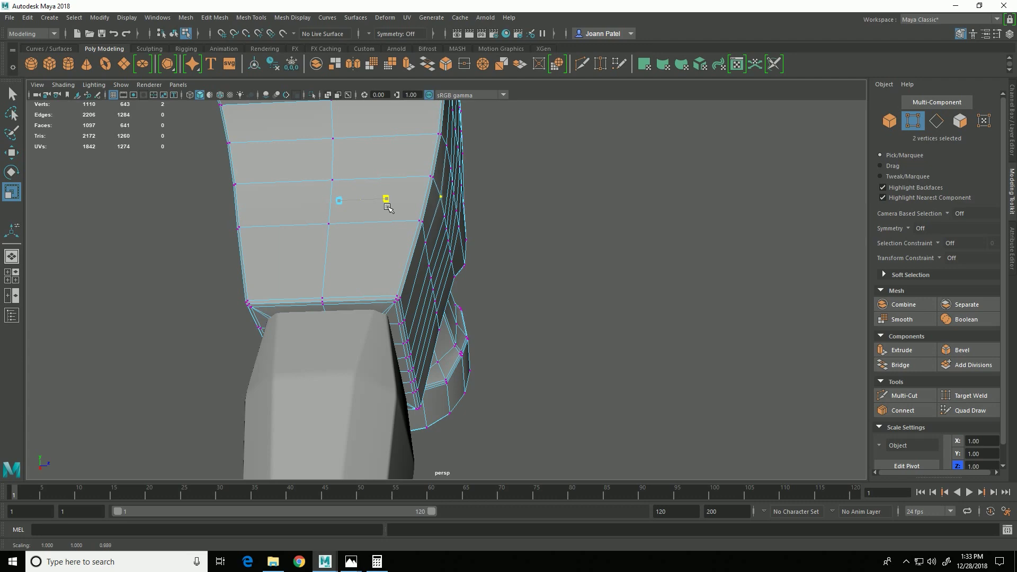
alt+drag(683, 296, 530, 387)
alt+right_drag(530, 386, 488, 364)
alt+drag(488, 363, 575, 339)
Soften the edges of the whole hammer head.
click(893, 123)
alt+drag(662, 408, 495, 238)
click(297, 21)
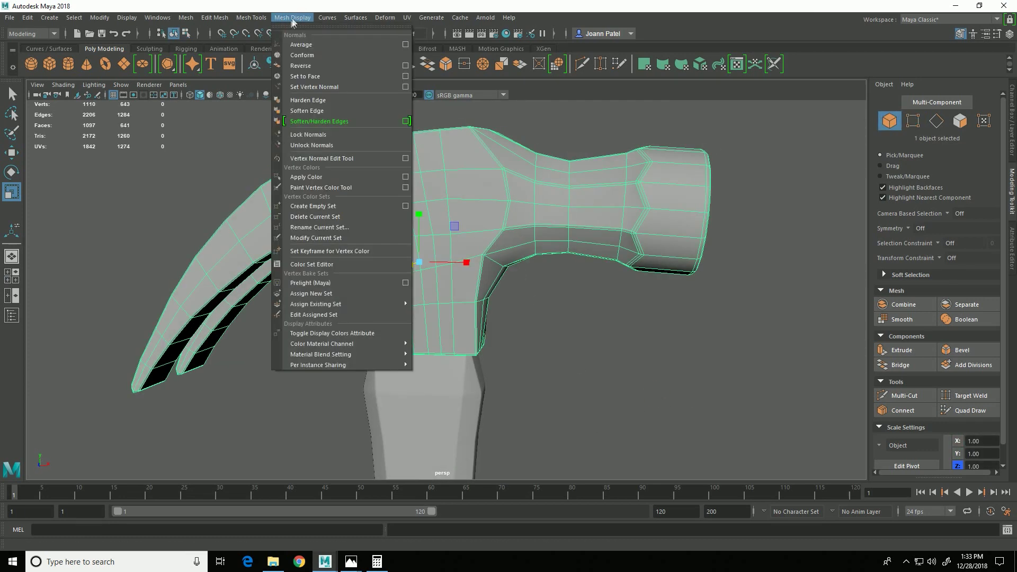
click(318, 118)
click(627, 397)
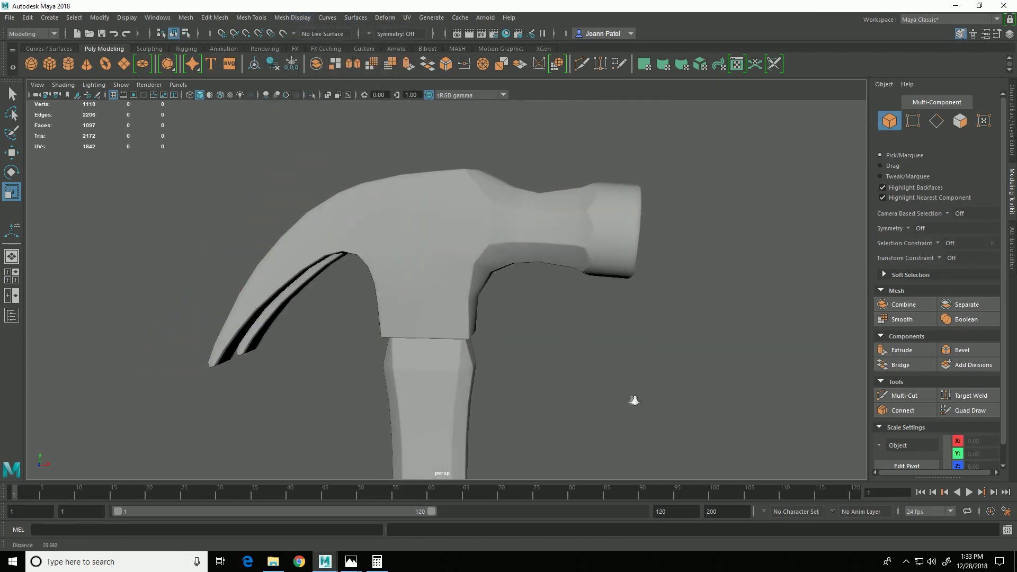
Examine the softened shading of the hammer head, especially the bevel along the neck's lower side edge.
alt+drag(628, 402, 422, 425)
click(446, 289)
alt+right_drag(382, 348, 687, 383)
alt+middle_drag(432, 285, 537, 337)
alt+right_drag(416, 345, 541, 360)
scroll(530, 397, down, 5)
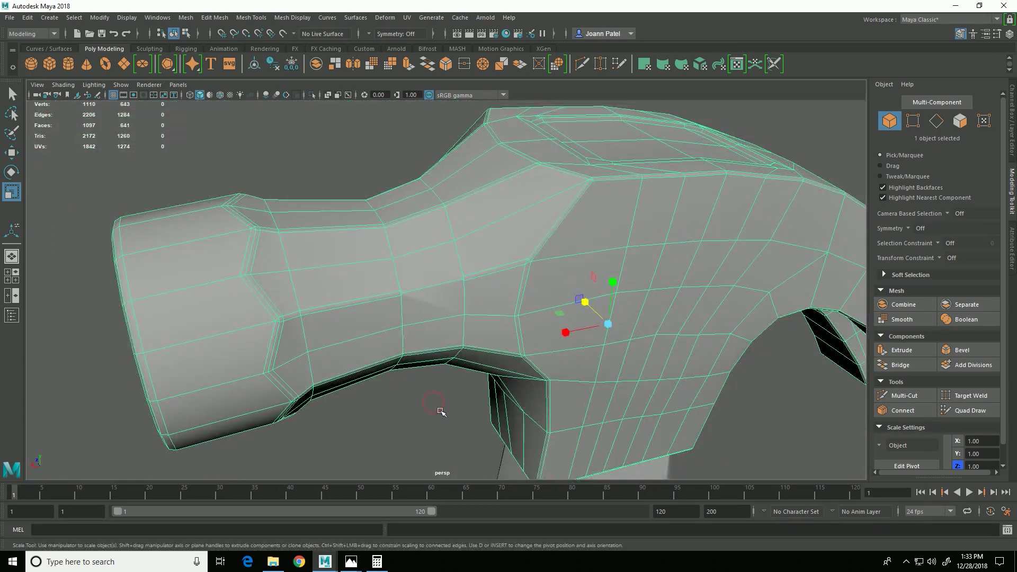
click(440, 408)
scroll(440, 389, up, 3)
alt+drag(367, 278, 447, 426)
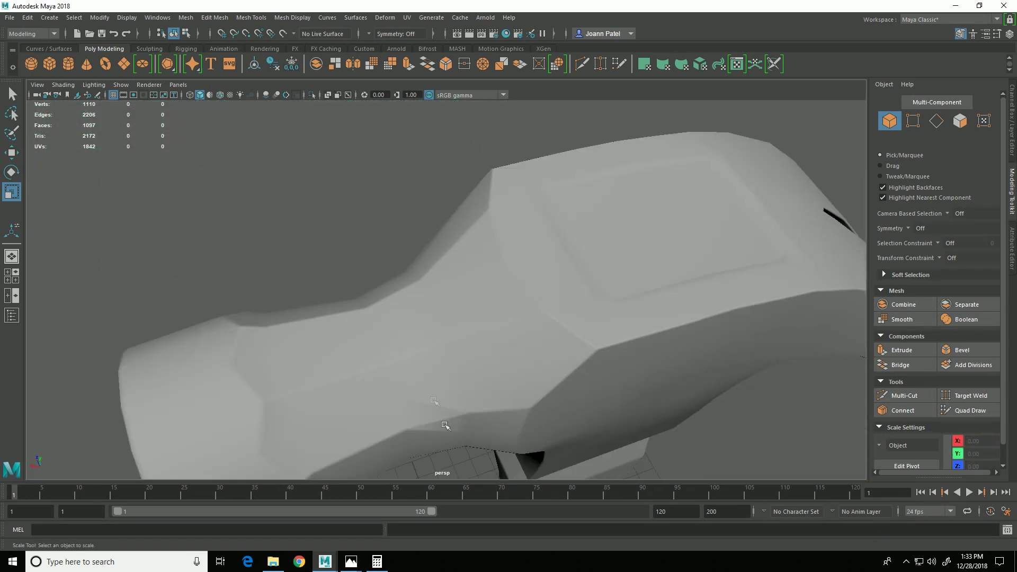
click(446, 426)
alt+middle_drag(446, 426, 479, 353)
scroll(450, 392, up, 4)
alt+drag(445, 405, 450, 414)
scroll(449, 414, up, 2)
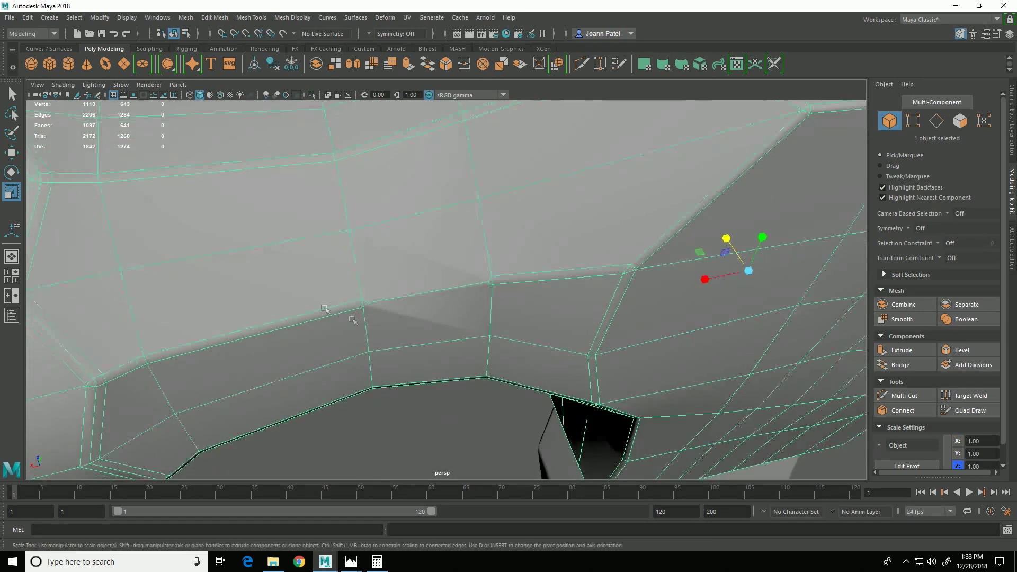
scroll(329, 317, up, 2)
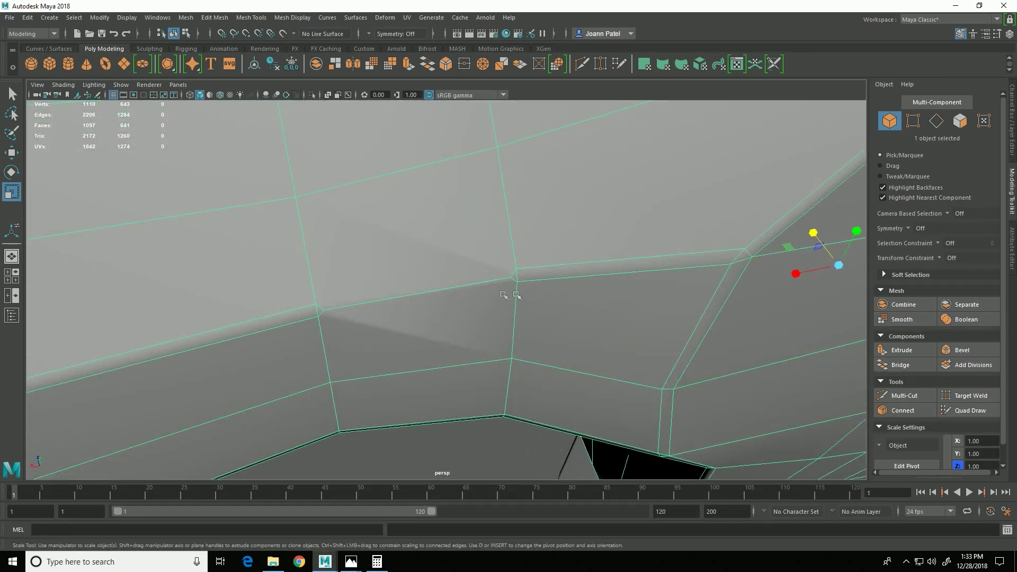
Cut two edges with Multi-Cut across the pinched stretch of the neck's lower side bevel, connecting its upper and lower corner vertices.
click(930, 398)
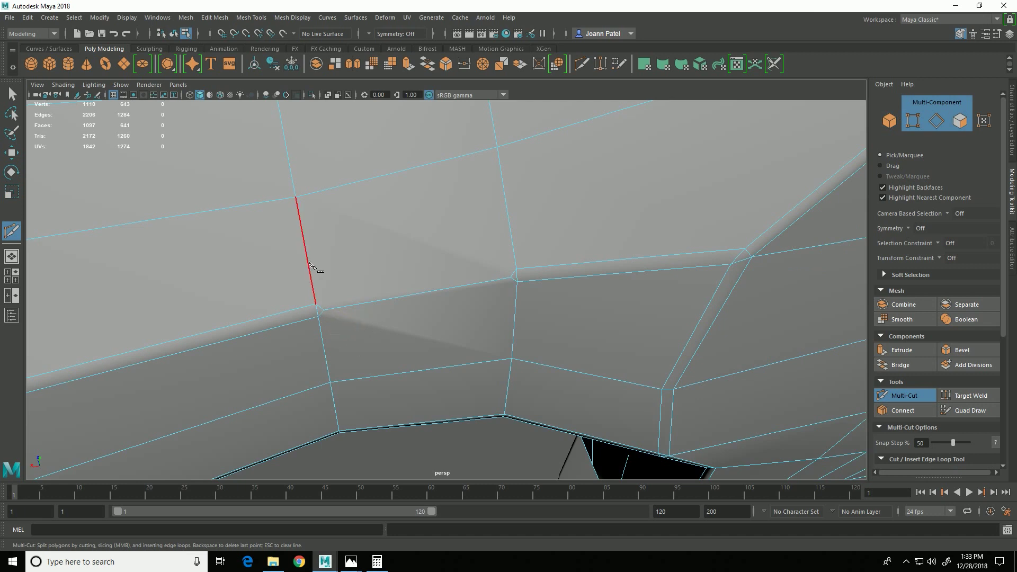
click(316, 304)
key(Return)
click(512, 359)
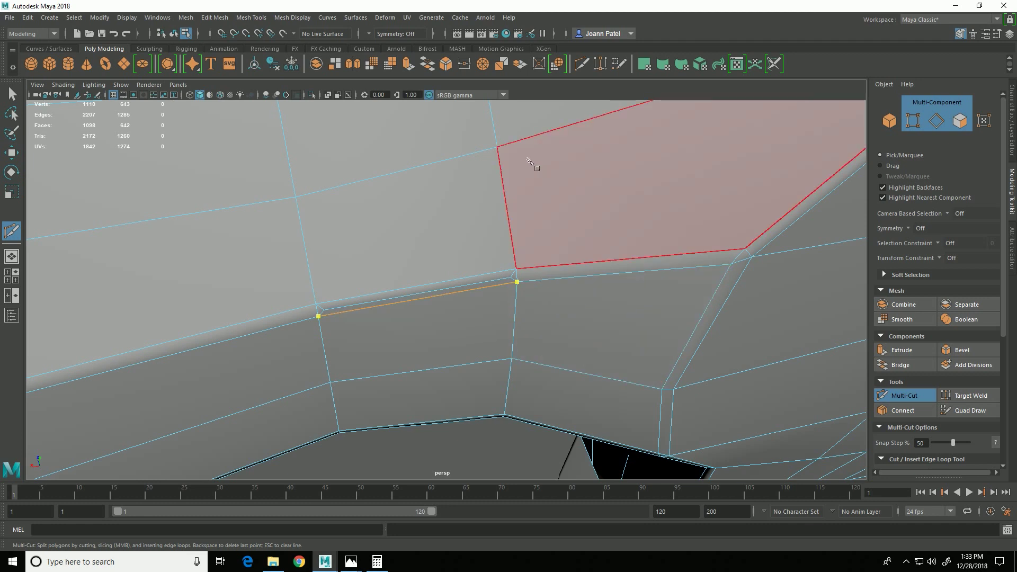
Delete the leftover middle edge and its short corner edges inside the newly cut bevel strip on the neck.
click(916, 396)
click(413, 303)
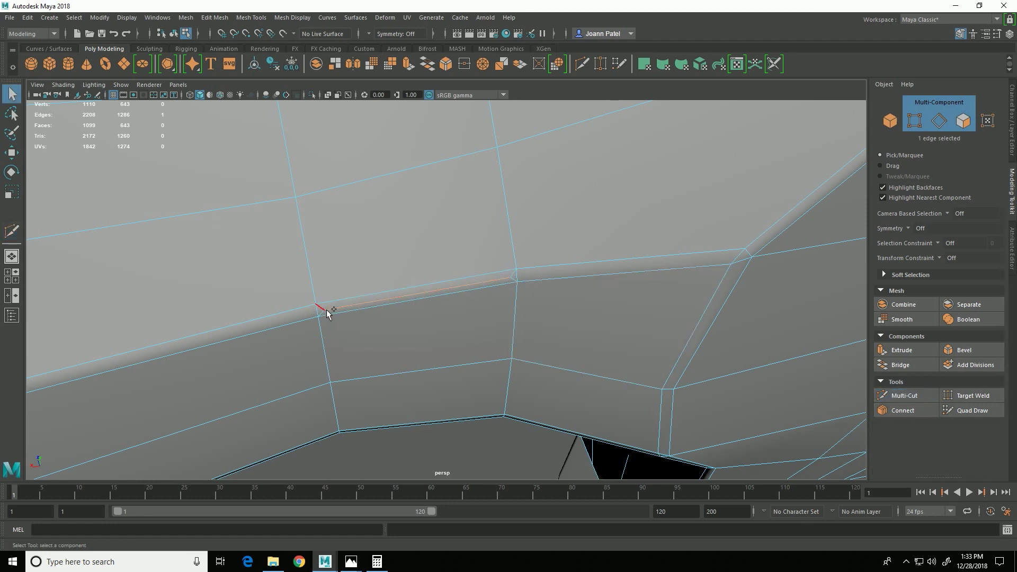
shift+click(498, 286)
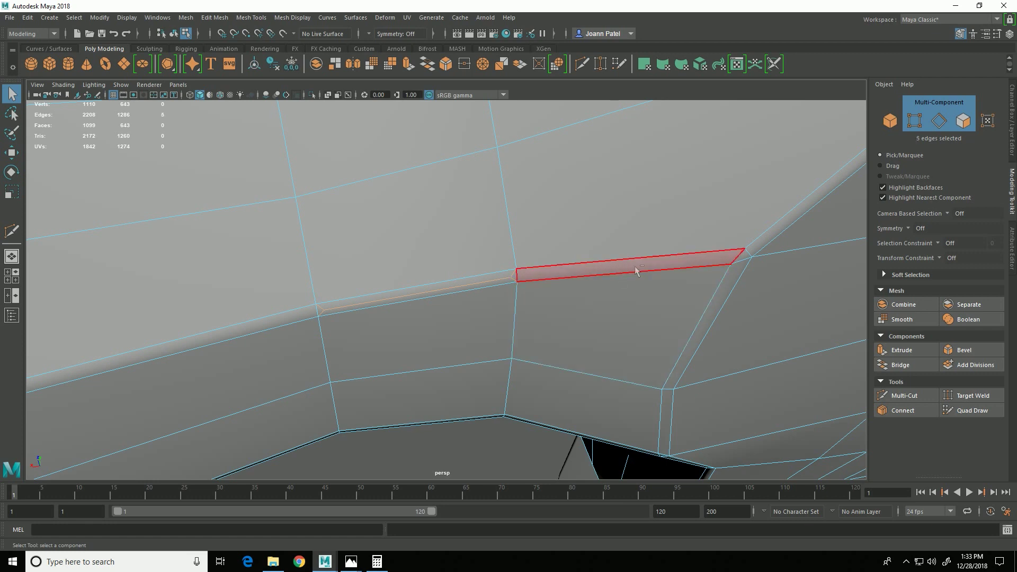
key(ctrl+Delete)
alt+right_drag(656, 277, 406, 341)
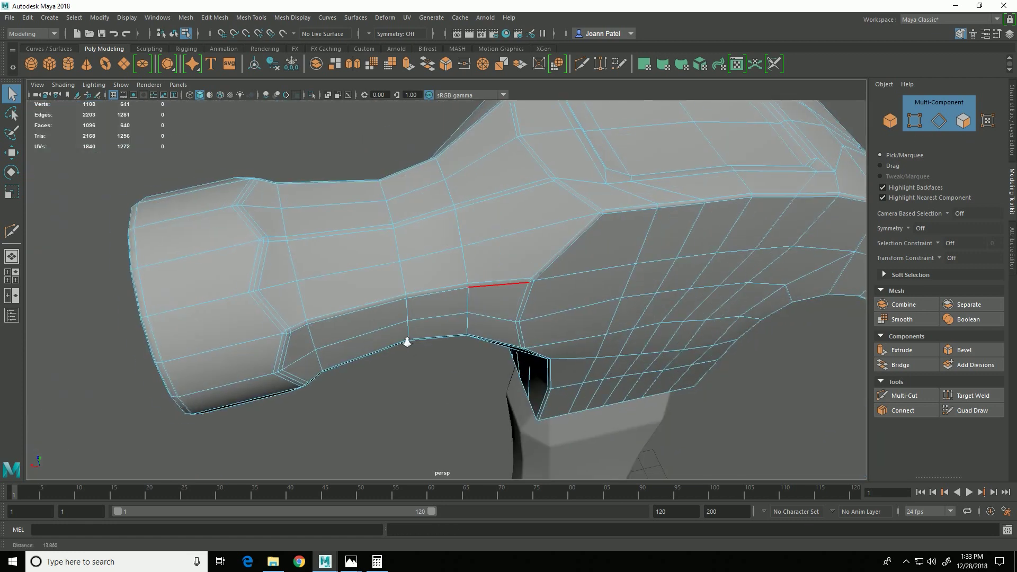
Run Cleanup on the head to select faces with more than 4 sides and nonmanifold geometry, and inspect both sides.
alt+drag(495, 397, 667, 349)
alt+middle_drag(670, 338, 765, 391)
alt+drag(578, 373, 618, 383)
alt+right_drag(617, 383, 669, 385)
mouse_move(667, 385)
alt+mouse_down()
mouse_move(658, 359)
mouse_move(427, 427)
mouse_move(470, 424)
mouse_move(337, 405)
mouse_move(604, 311)
mouse_move(663, 364)
mouse_move(579, 336)
mouse_move(392, 348)
mouse_move(640, 381)
mouse_move(683, 367)
mouse_move(694, 381)
mouse_move(672, 394)
alt+mouse_up()
key(F8)
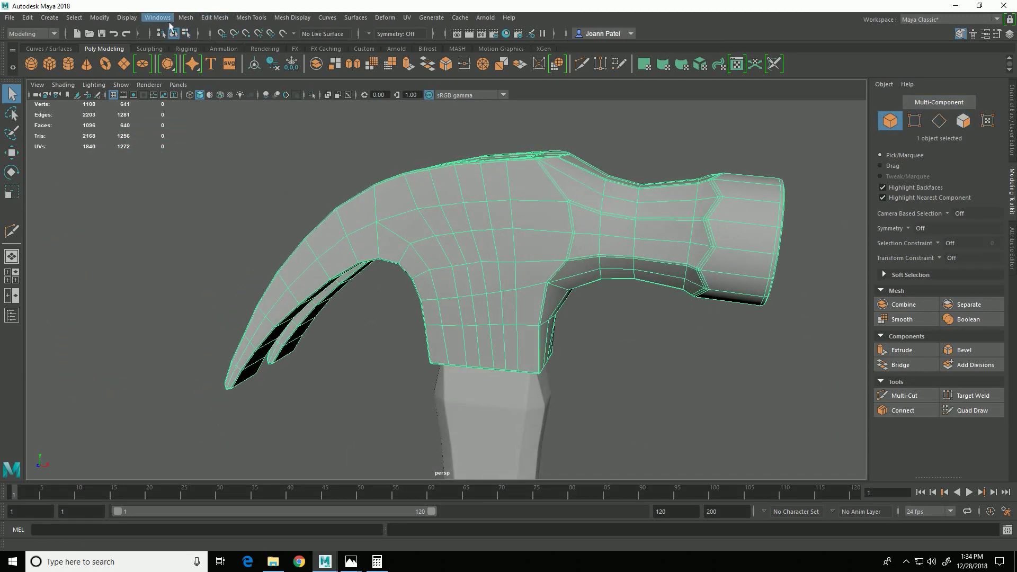
click(186, 17)
click(288, 225)
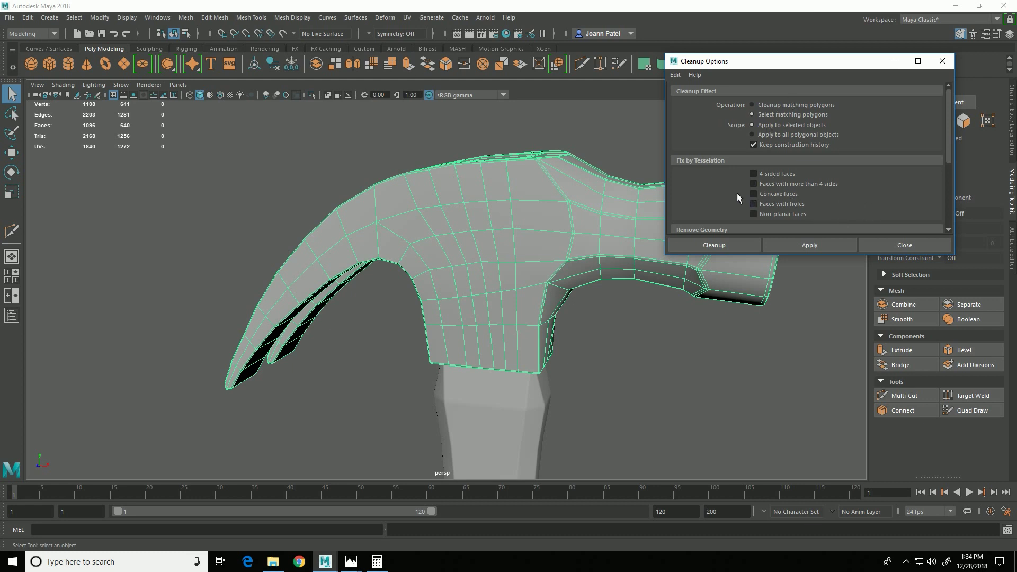
scroll(888, 196, down, 2)
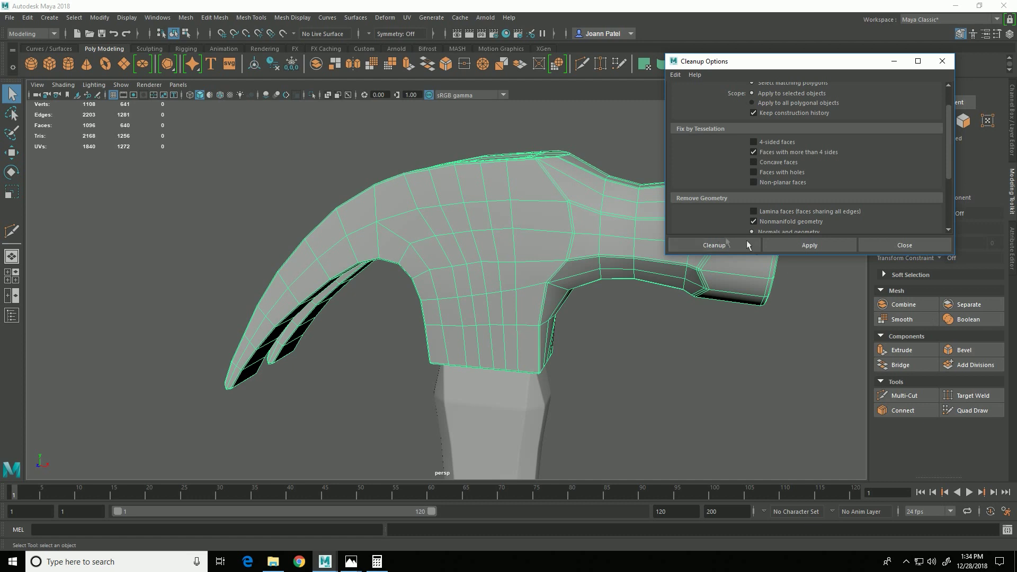
click(732, 249)
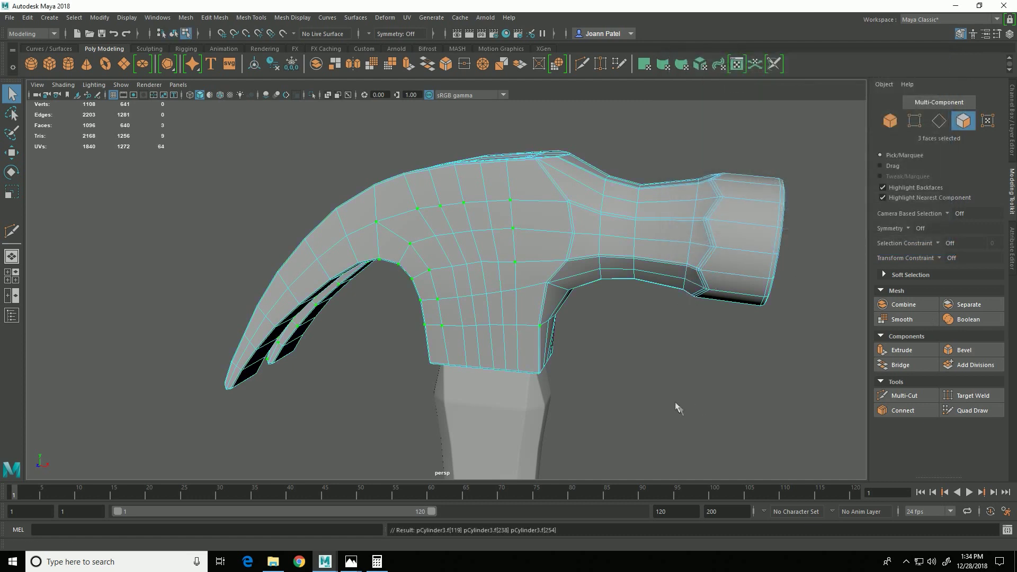
alt+drag(665, 400, 488, 391)
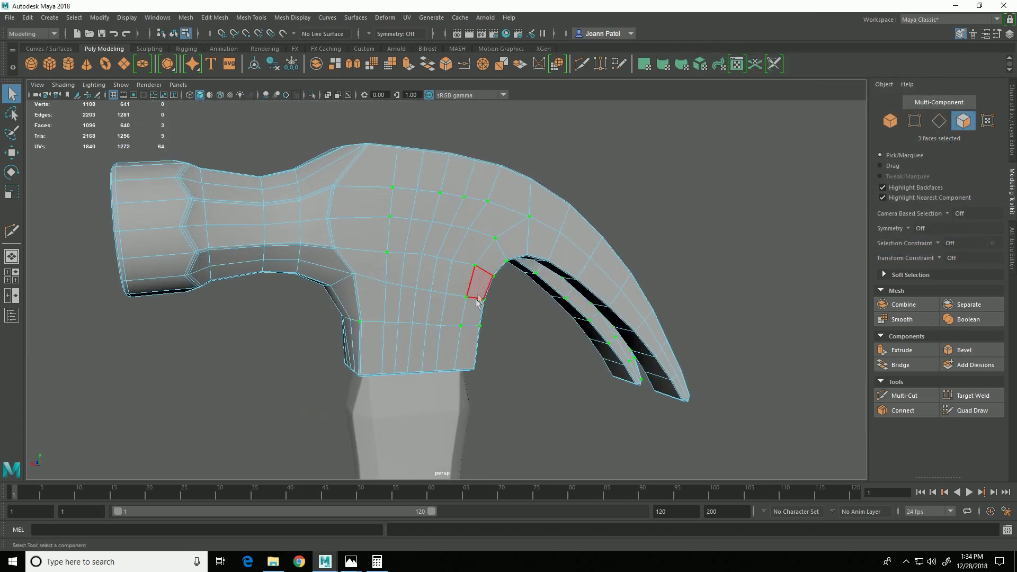
alt+drag(549, 403, 744, 386)
Apply Cleanup matching polygons to the head for faces with more than 4 sides and nonmanifold geometry.
click(892, 121)
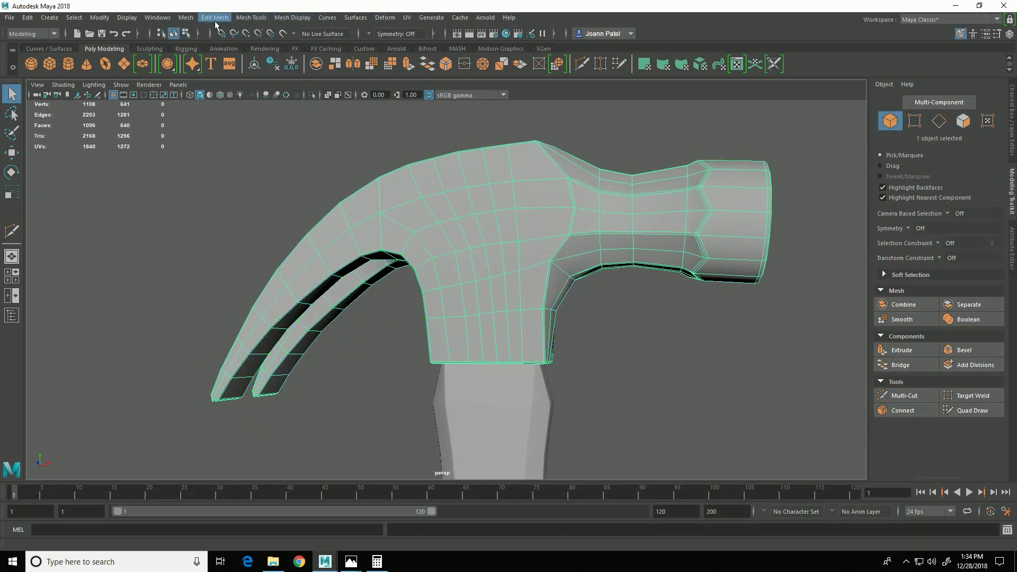
click(186, 18)
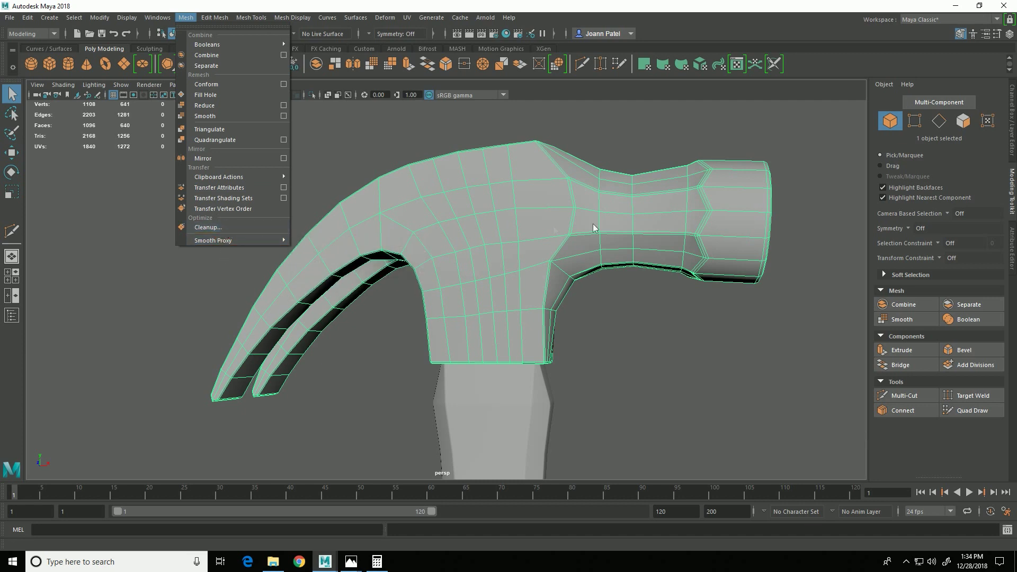
click(249, 228)
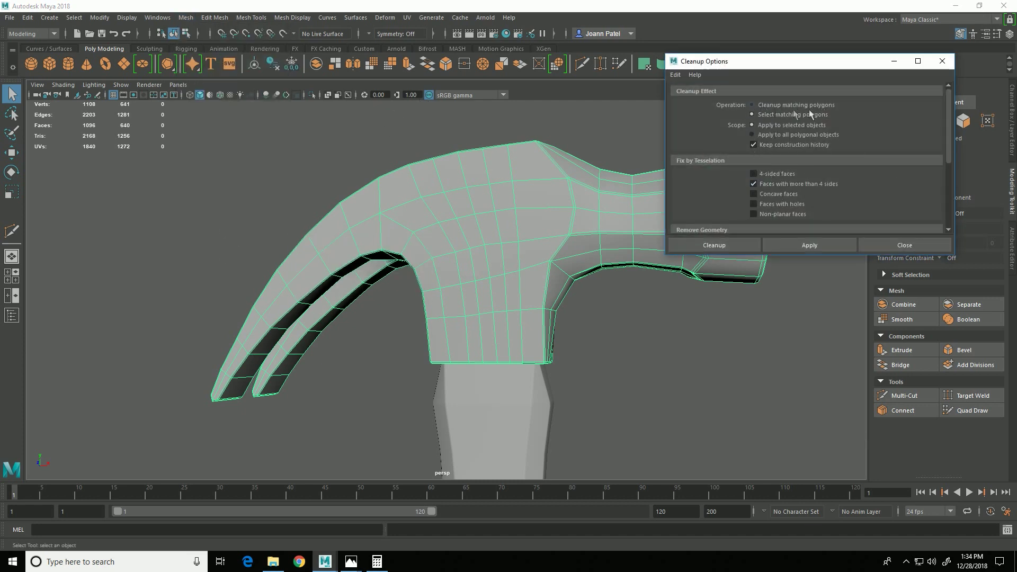
scroll(822, 213, down, 2)
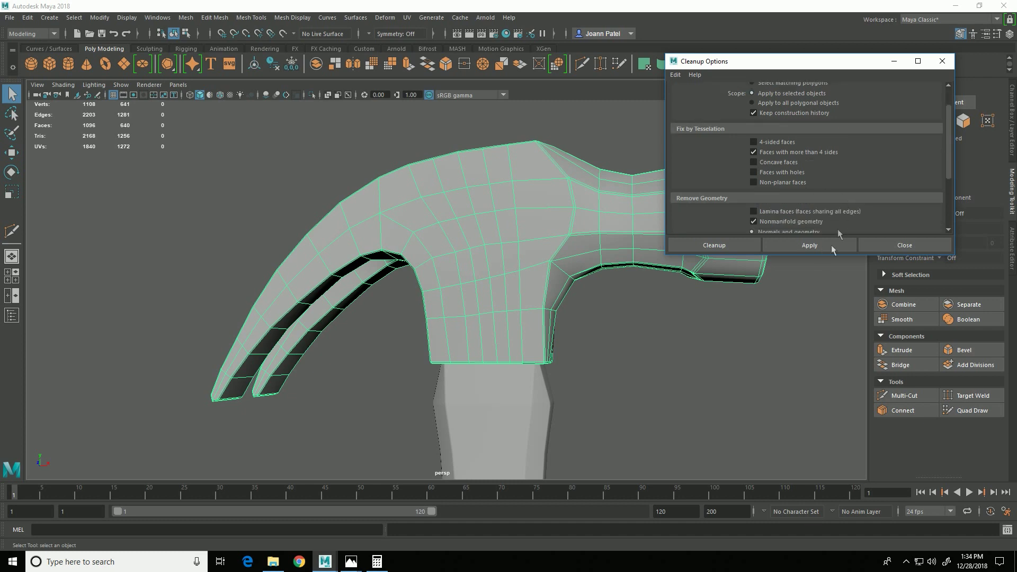
click(836, 249)
alt+drag(593, 351, 680, 383)
right_drag(504, 227, 525, 268)
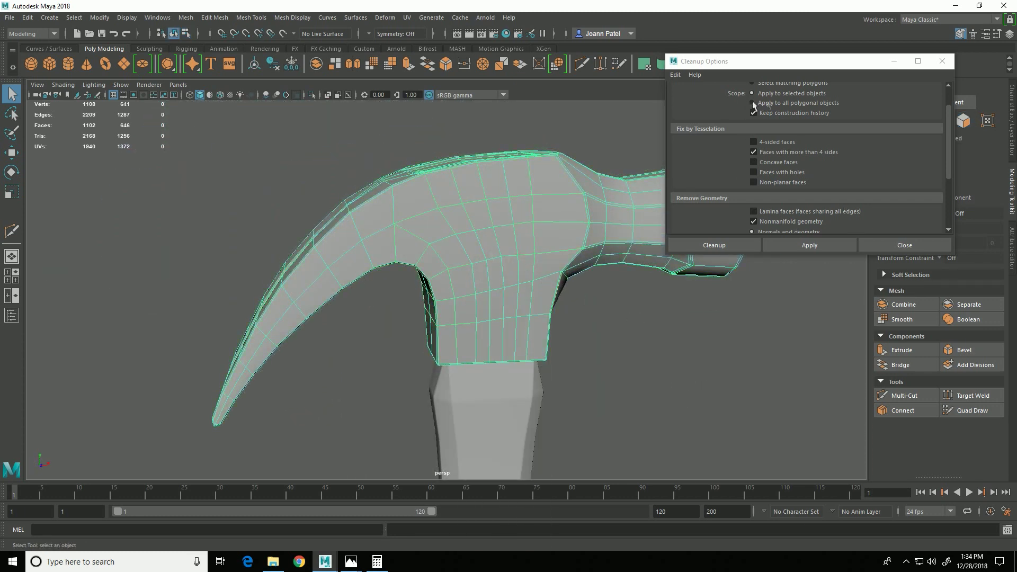
Recheck the head by applying Cleanup with Select matching polygons, and close the options.
scroll(813, 127, up, 2)
click(758, 116)
click(819, 247)
alt+drag(652, 329, 620, 373)
click(907, 248)
alt+drag(683, 386, 631, 391)
click(657, 389)
alt+middle_drag(631, 390, 540, 359)
click(482, 239)
alt+drag(592, 373, 580, 403)
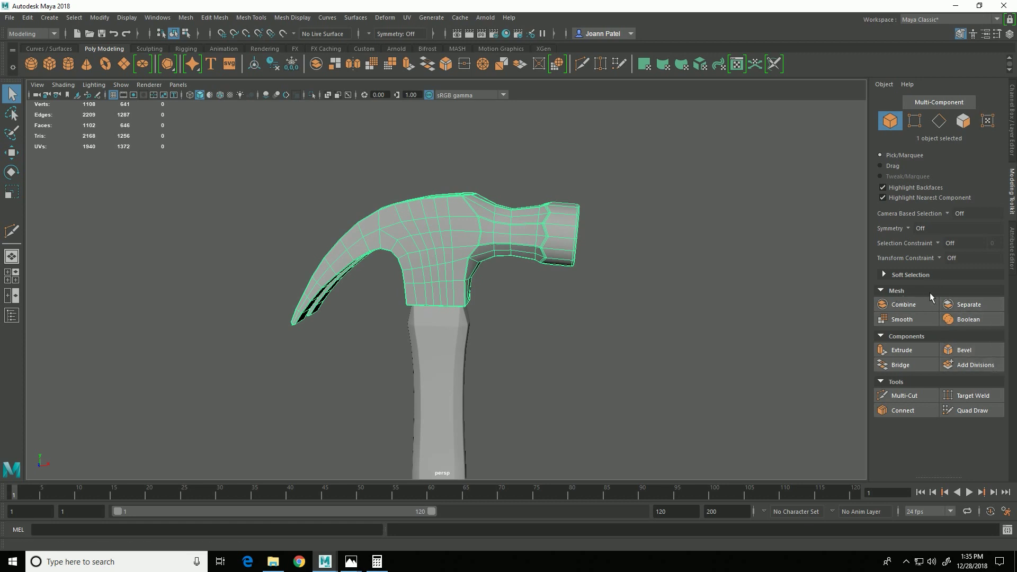
click(887, 294)
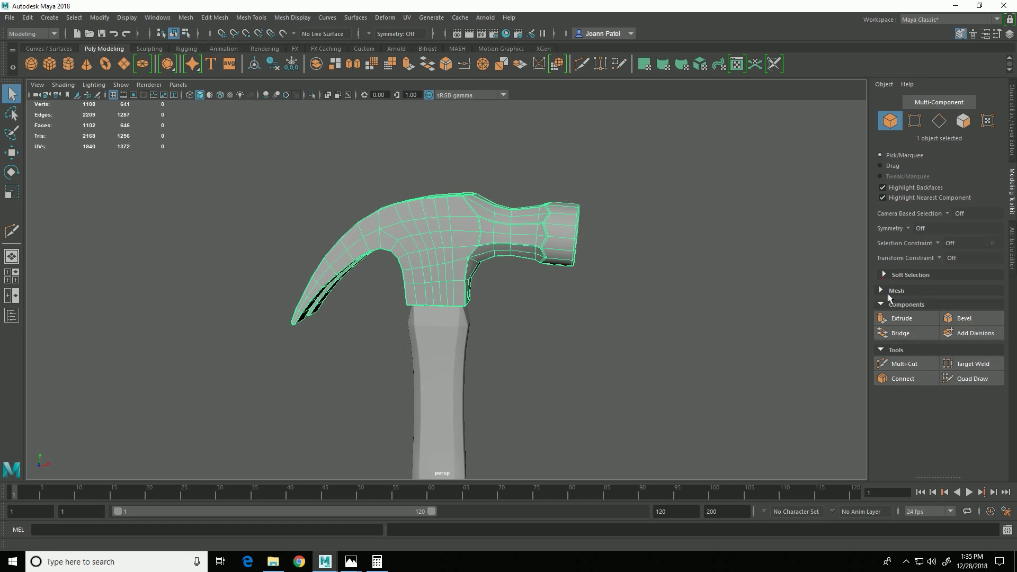
click(888, 293)
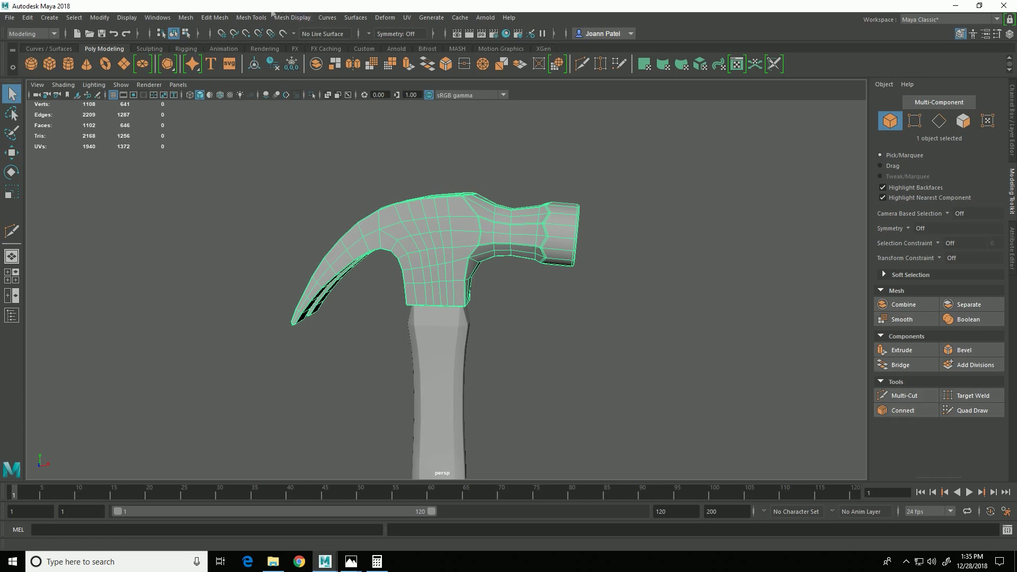
Try smoothing the hammer head mesh with one division and inspect the shaded result from several angles.
click(185, 18)
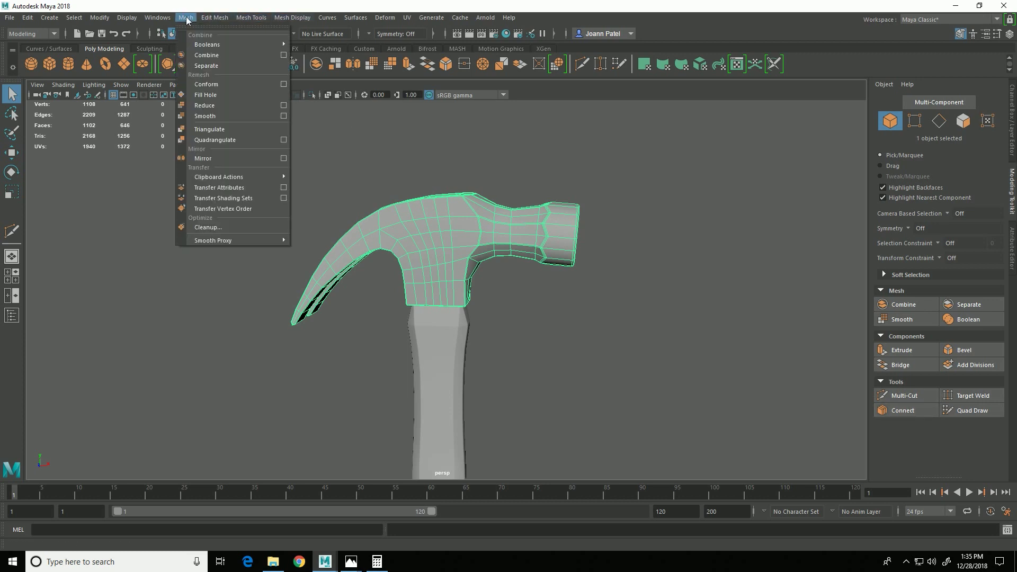
mouse_move(214, 19)
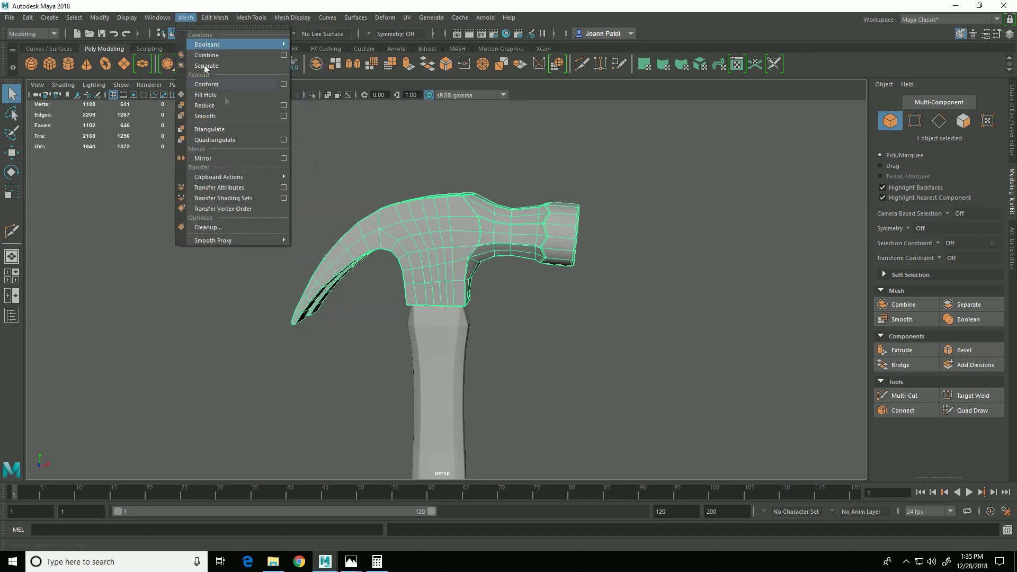
click(226, 117)
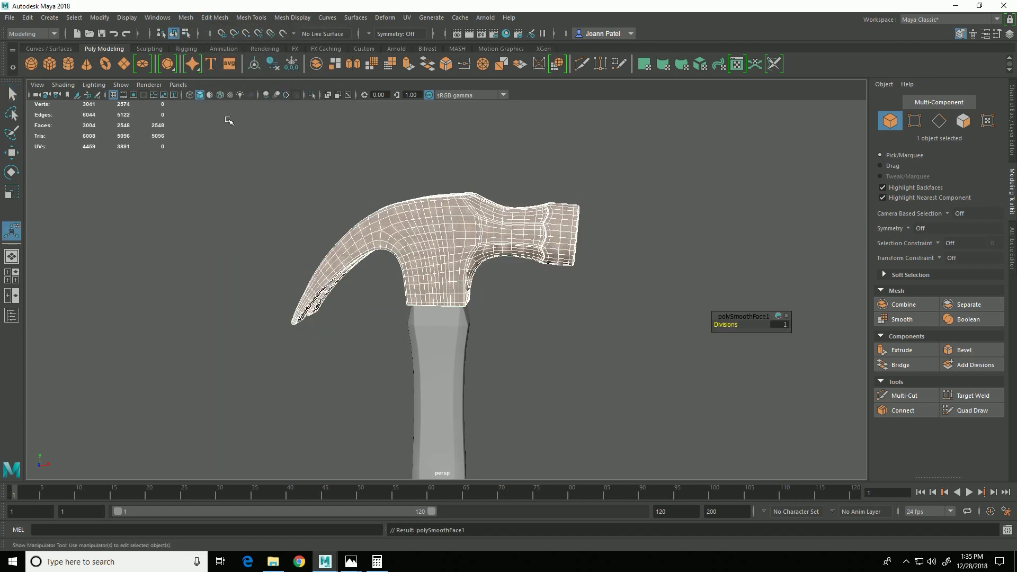
scroll(641, 372, up, 2)
click(562, 328)
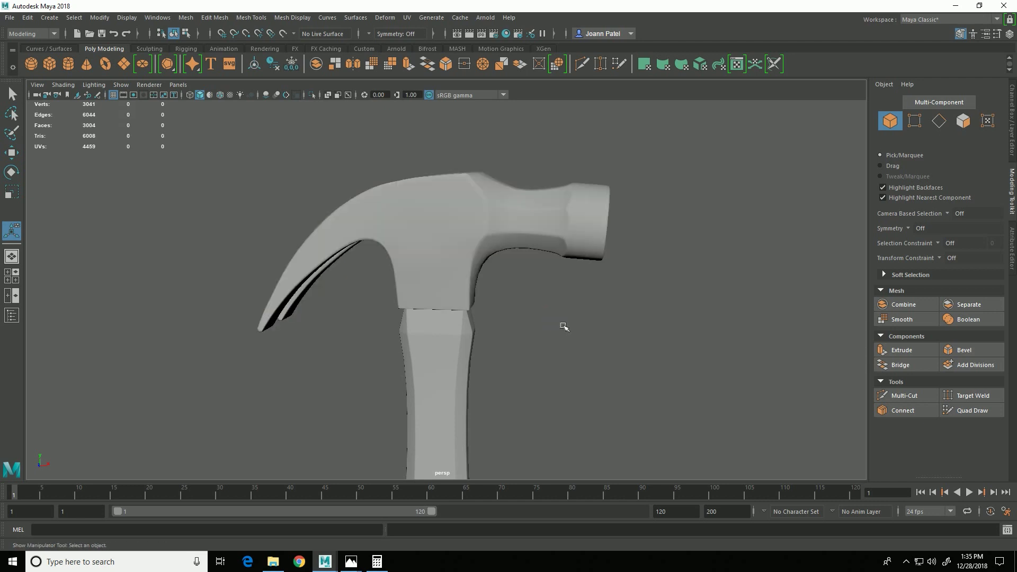
mouse_move(563, 327)
alt+mouse_down()
mouse_move(579, 351)
mouse_move(558, 342)
alt+mouse_up()
alt+right_drag(558, 342, 705, 363)
alt+drag(705, 363, 643, 258)
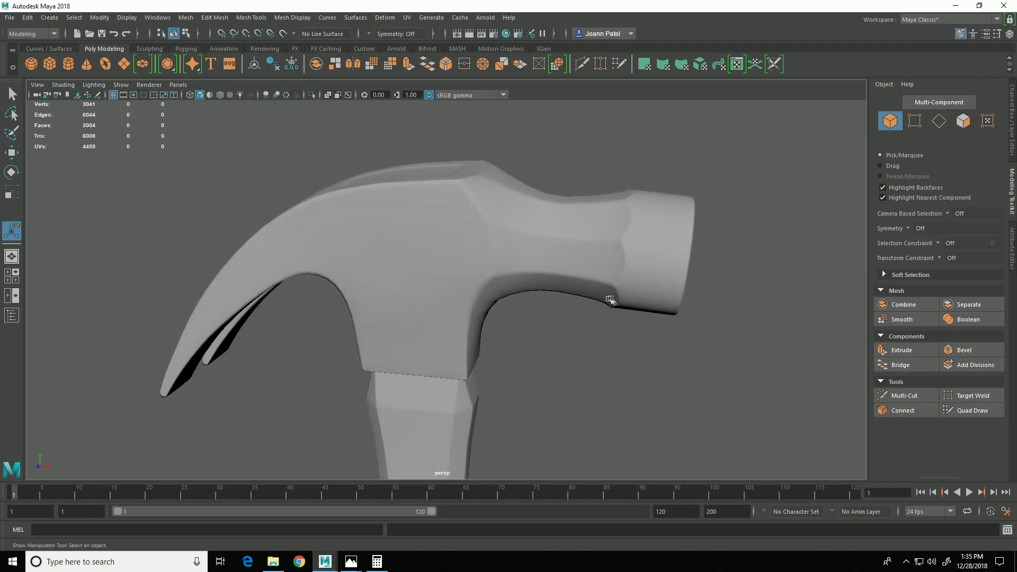
alt+drag(630, 202, 437, 373)
alt+drag(319, 270, 362, 407)
click(474, 300)
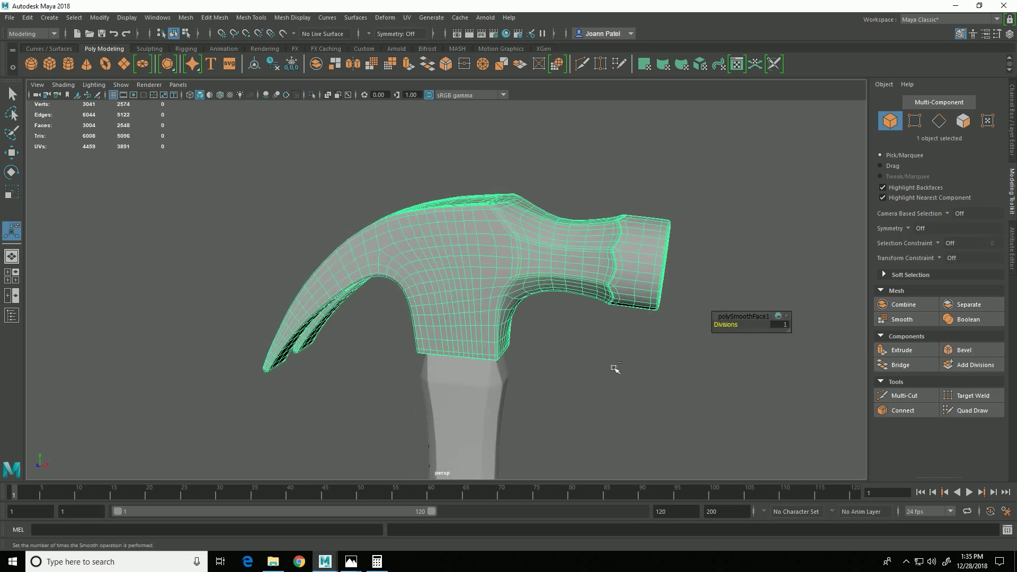
Undo the smoothing of the hammer head, returning to the low-poly mesh.
key(ctrl+z)
key(ctrl+z)
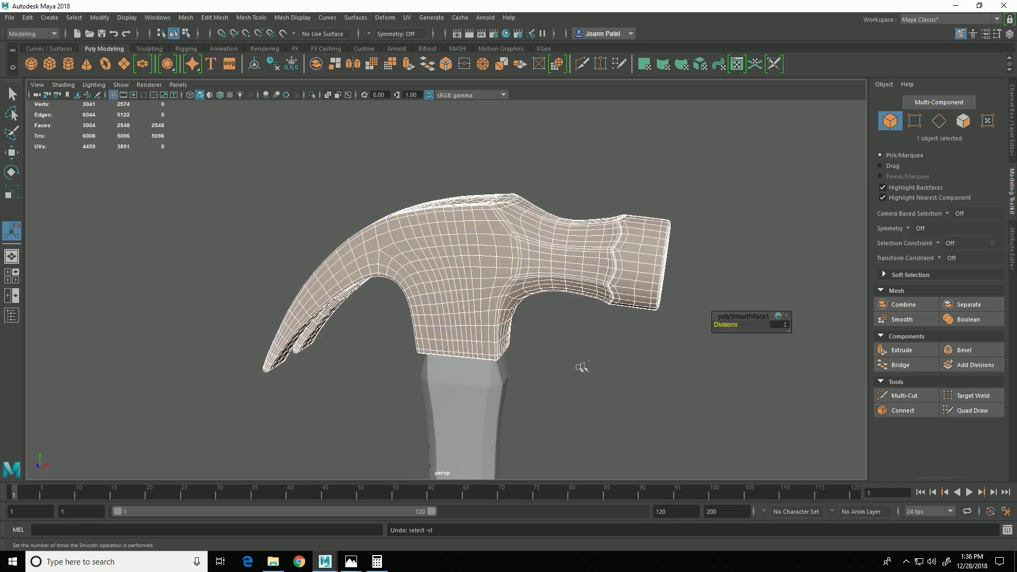
key(ctrl+z)
Select both the hammer head and handle, freeze their transformations and delete their construction history.
alt+right_drag(727, 452, 590, 405)
alt+drag(590, 404, 582, 371)
alt+middle_drag(581, 371, 583, 265)
alt+right_drag(694, 416, 609, 397)
alt+drag(609, 396, 606, 443)
alt+right_drag(606, 443, 561, 429)
alt+middle_drag(561, 430, 554, 365)
alt+right_drag(599, 387, 549, 377)
drag(327, 147, 603, 467)
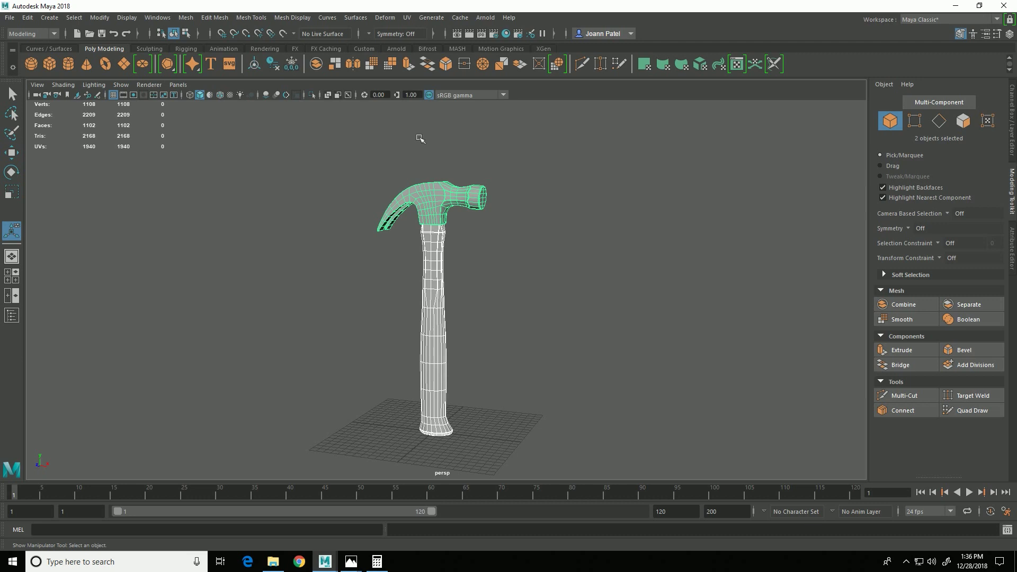
click(273, 63)
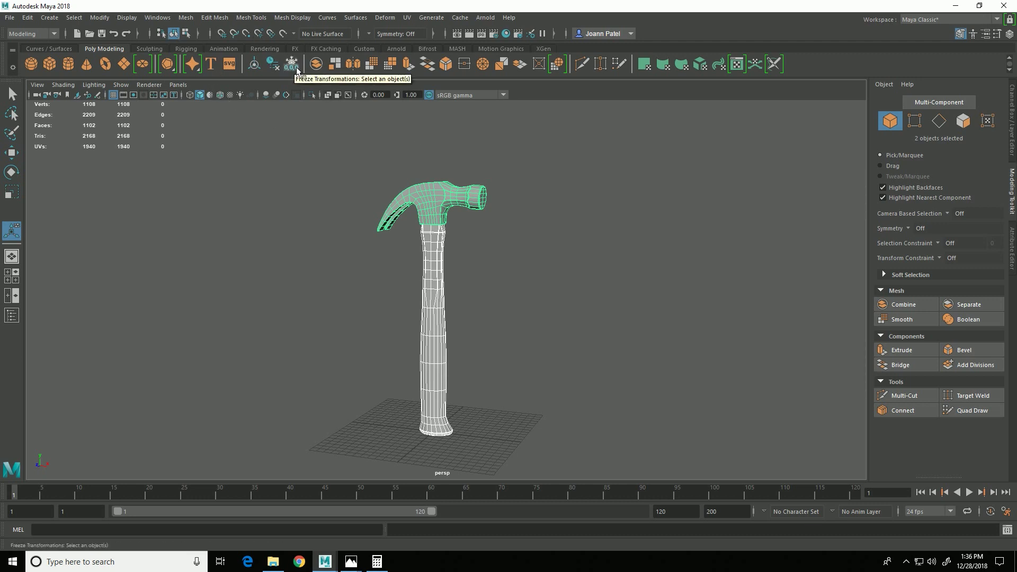
click(295, 67)
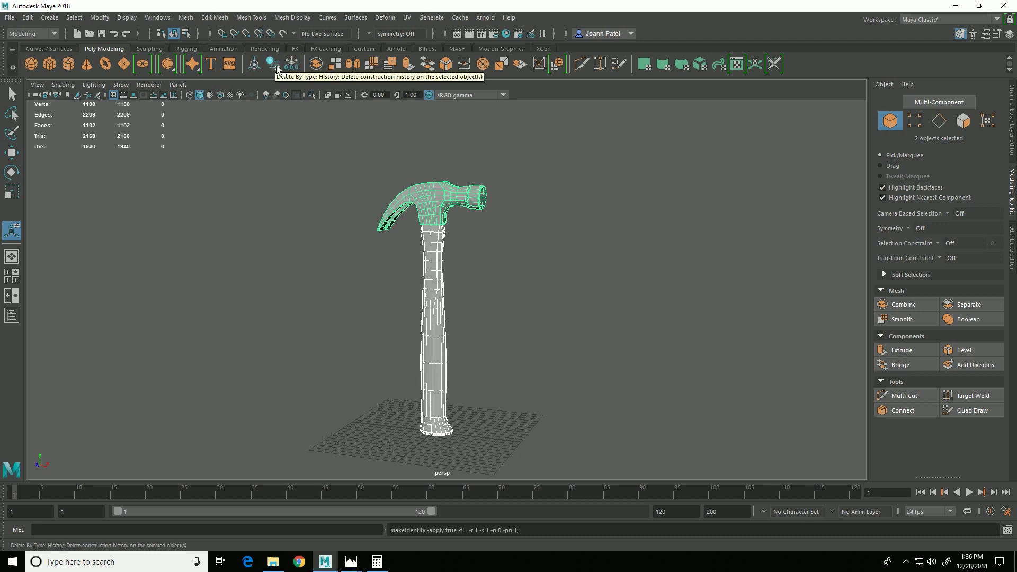
click(278, 67)
Save the scene as a new version named hammerExample_v05.mb in the Hammer project's scenes folder.
click(9, 18)
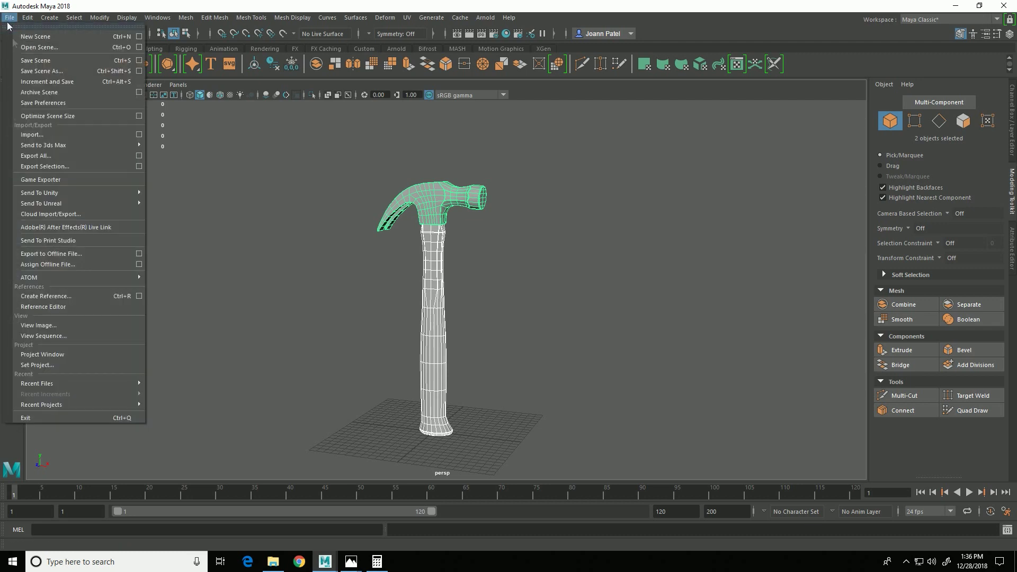
click(68, 71)
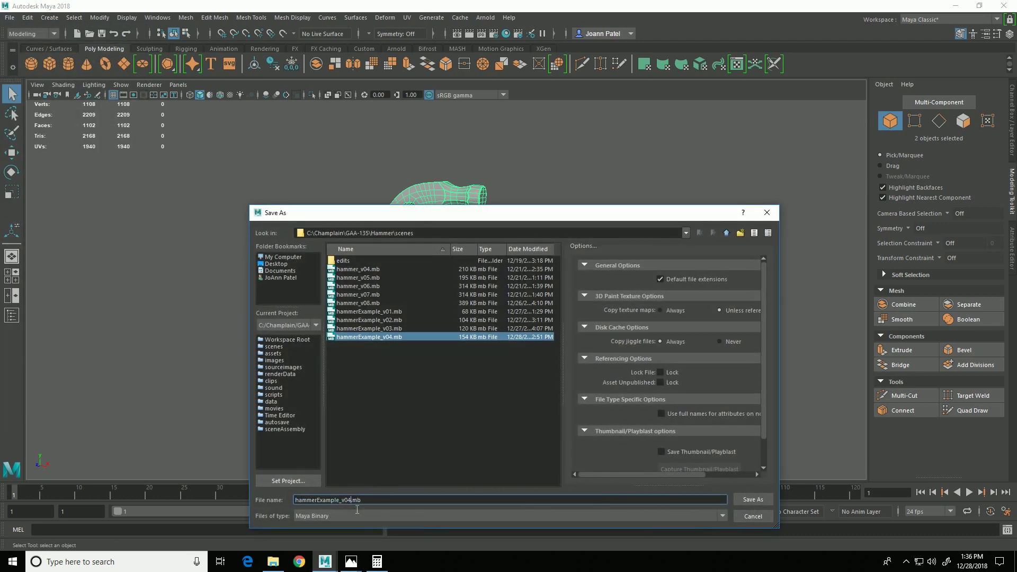
key(BackSpace)
text(5)
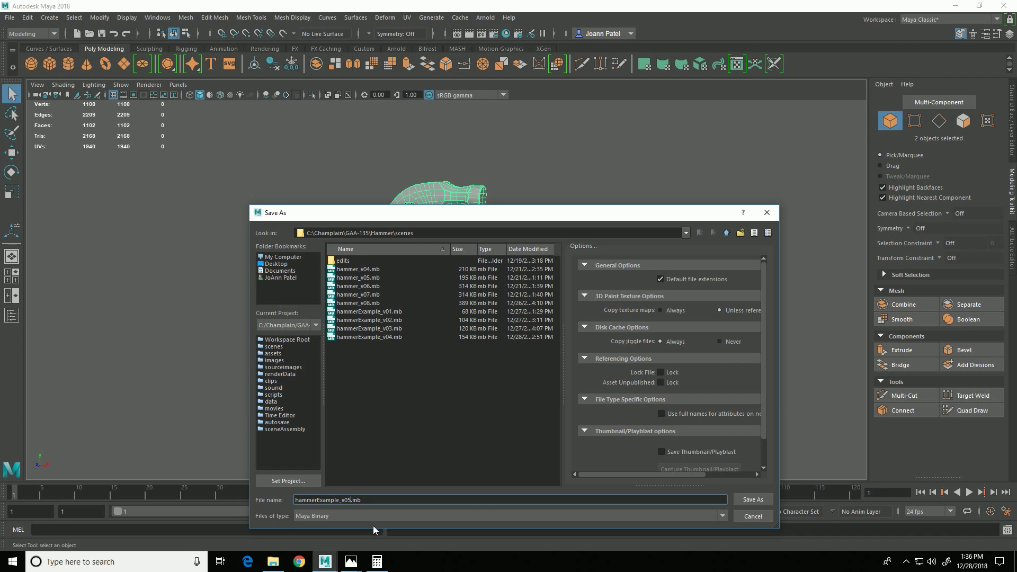
click(750, 499)
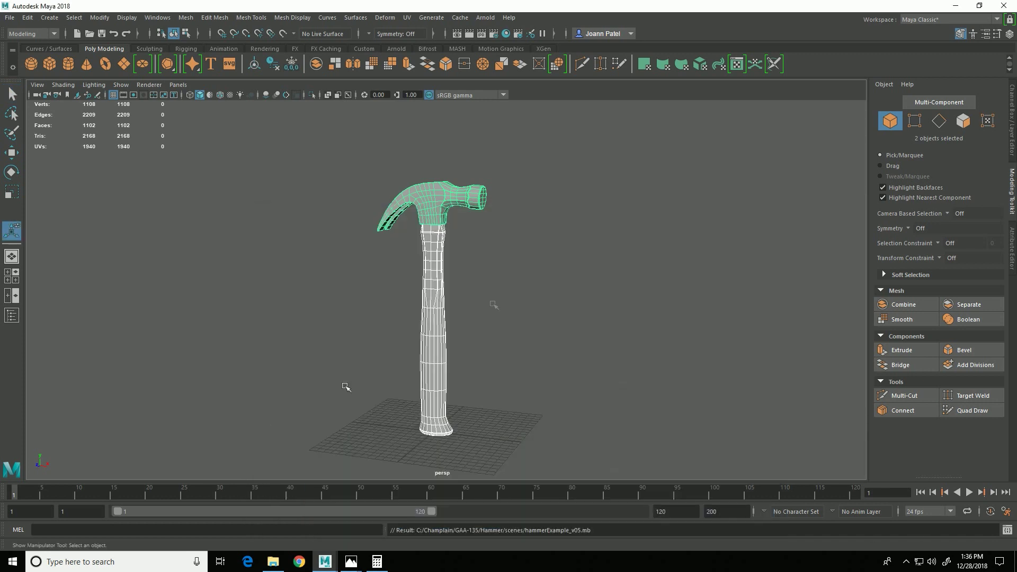